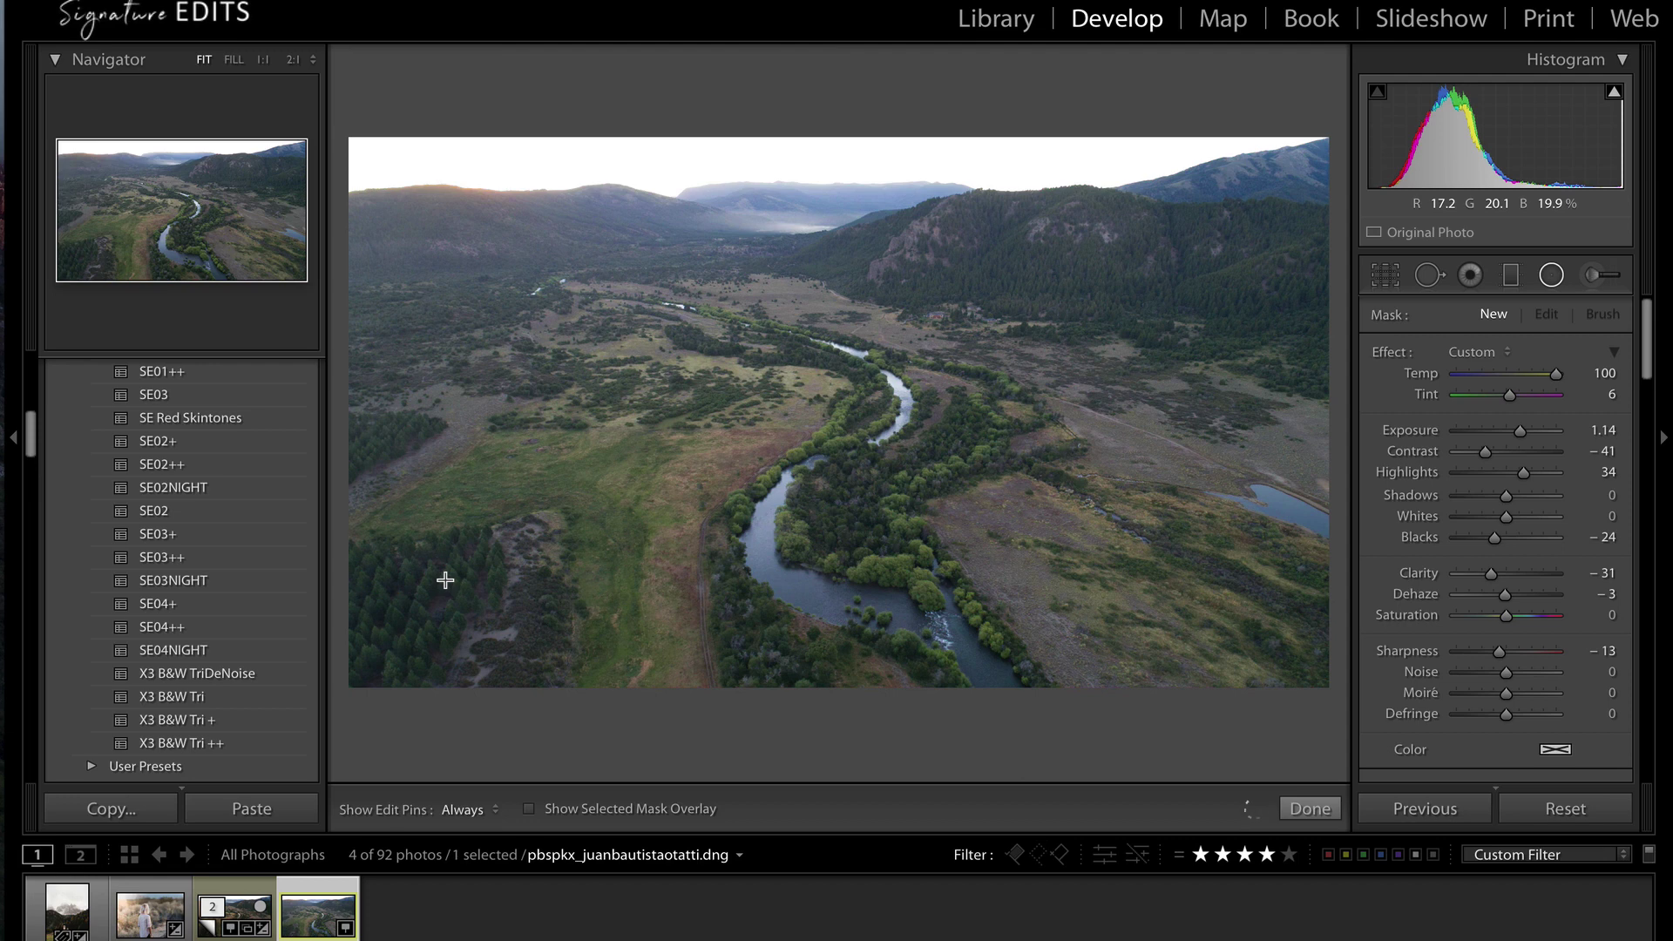
Compare the flared virtual copy with the unedited original, then return to the valley photo.
{"action": "key", "text": "Left"}
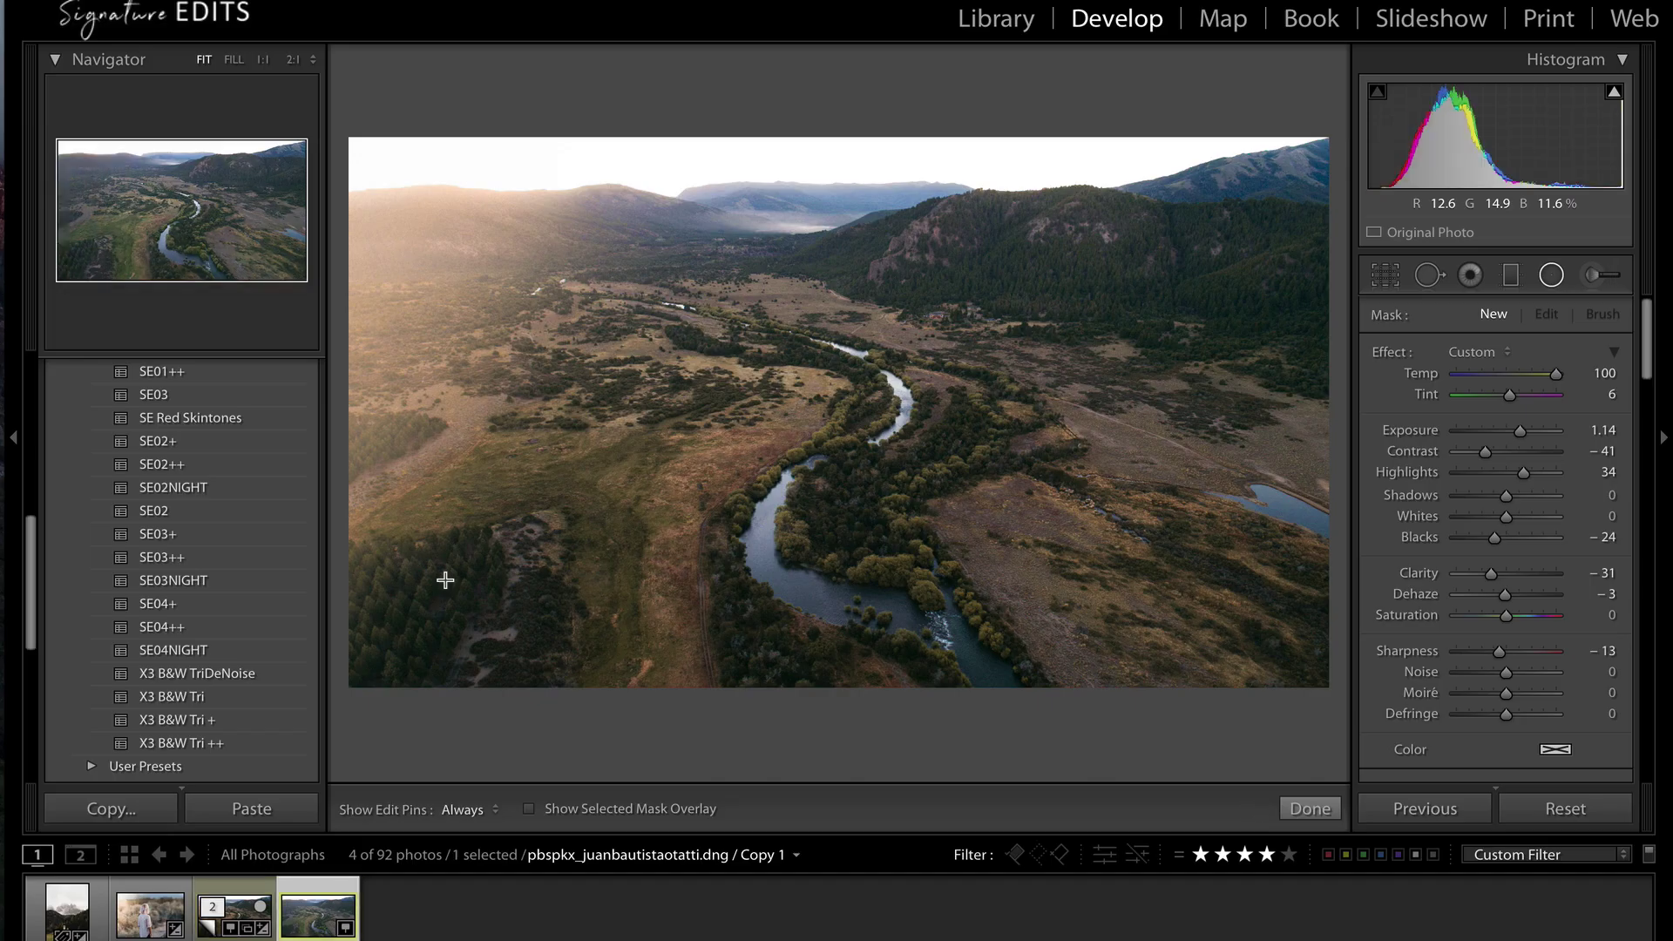
{"action": "key", "text": "backslash"}
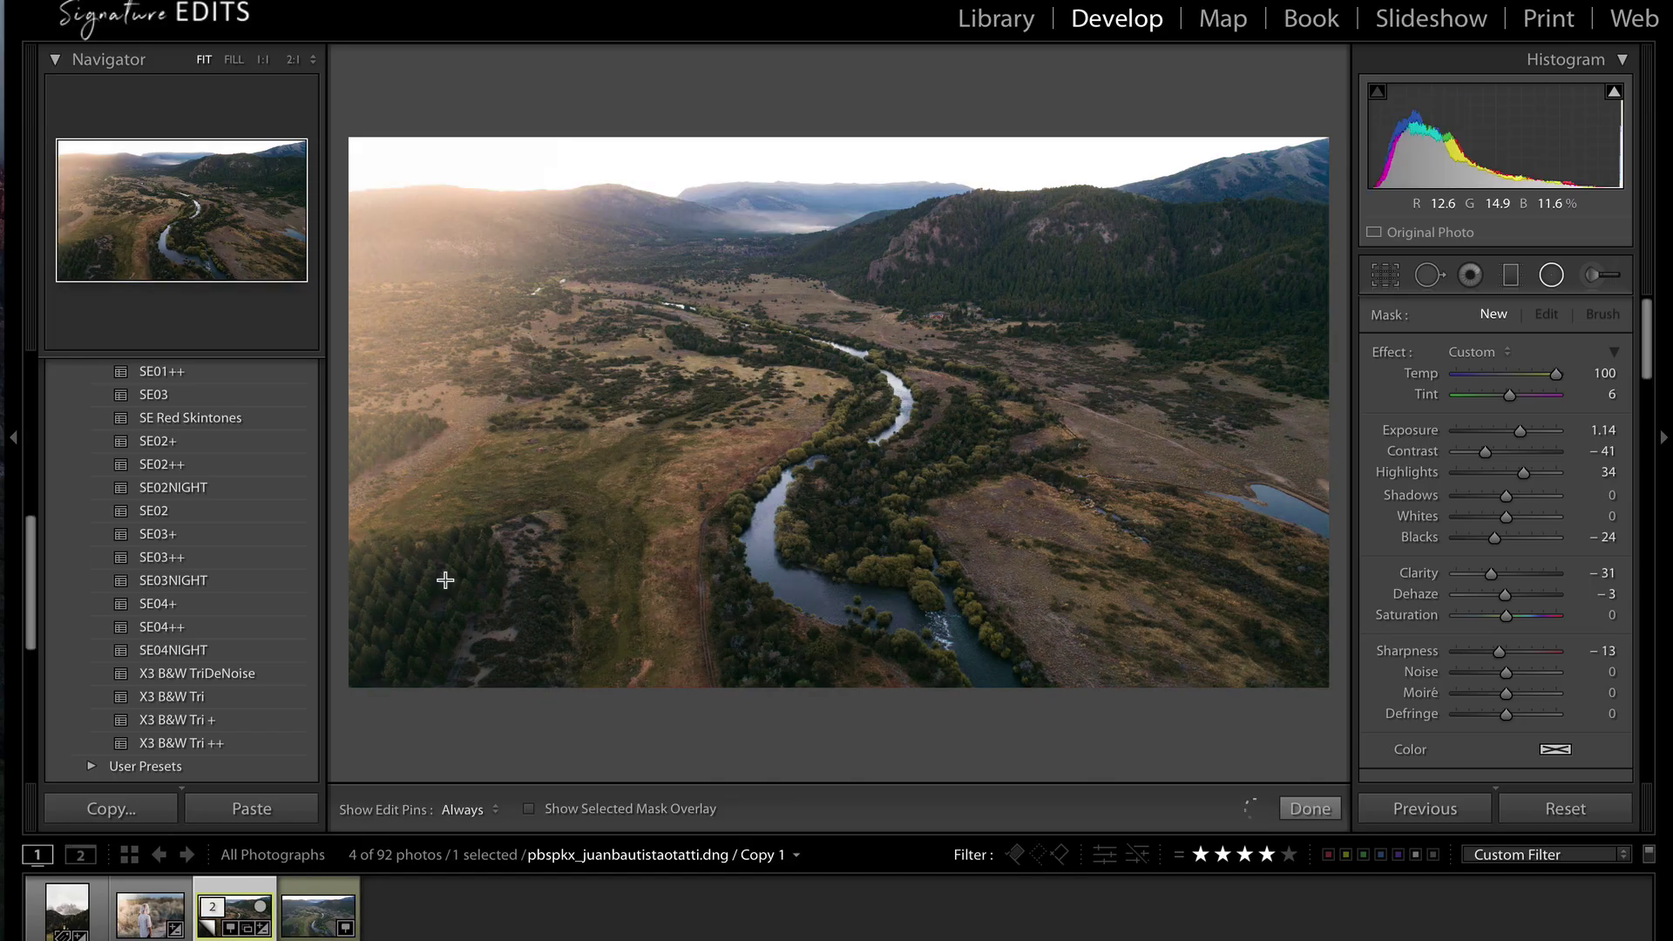
{"action": "key", "text": "Right"}
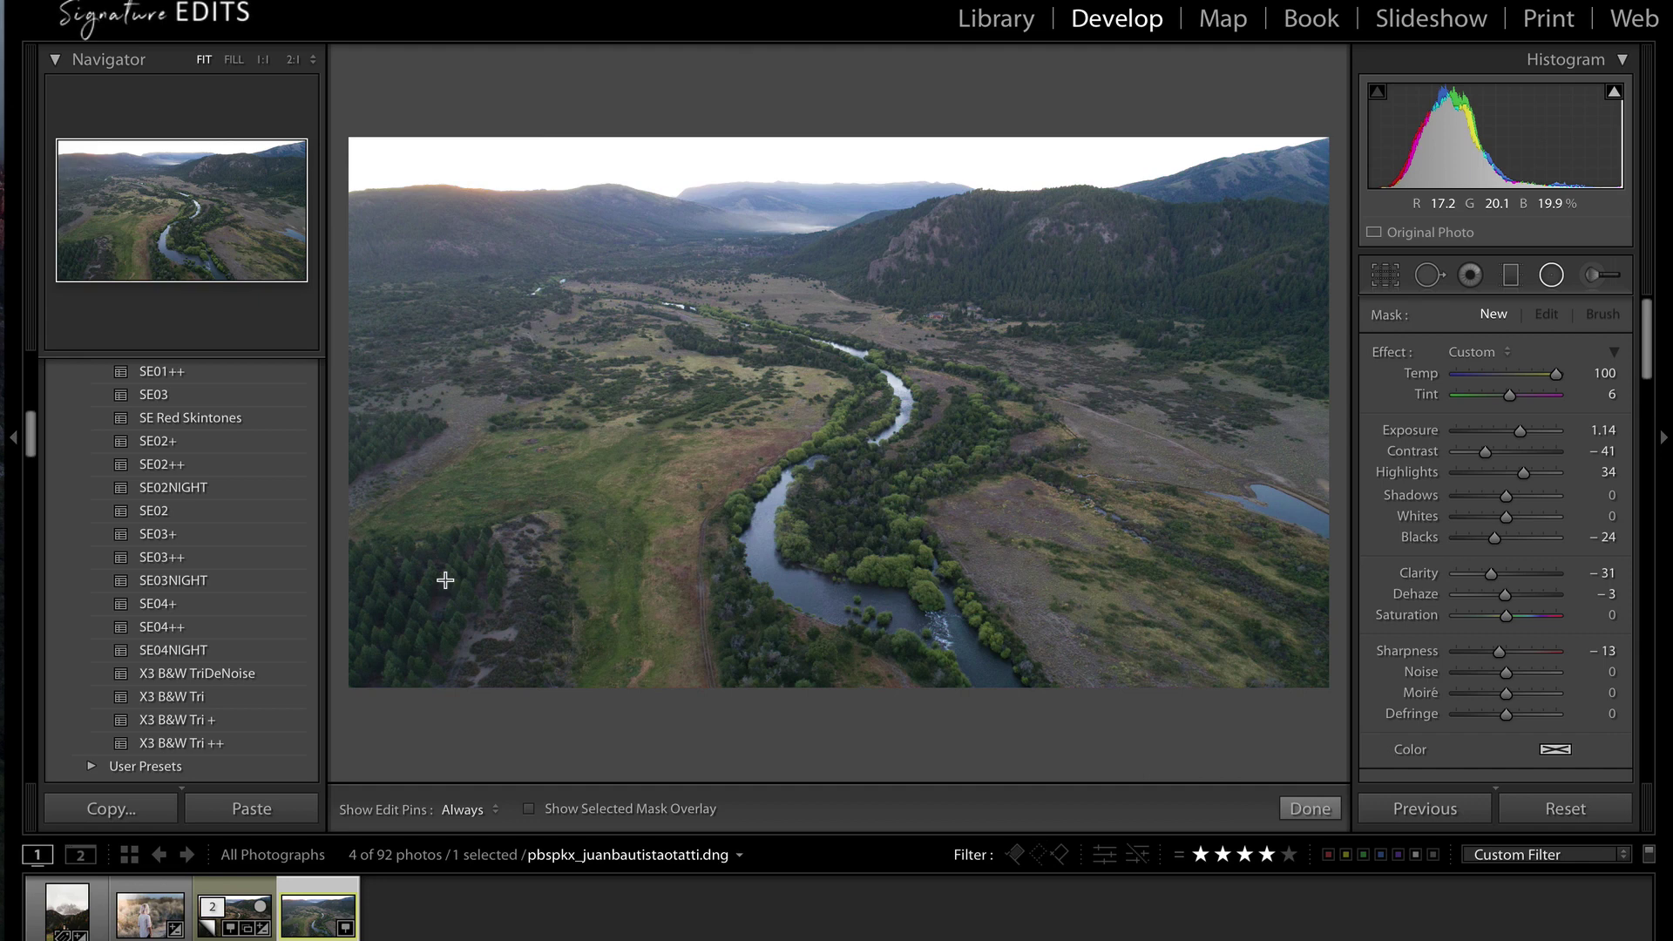
Raise contrast to +37, shift yellow hue to -55 and desaturate yellows and greens.
{"action": "left_click", "coordinate": [1557, 797]}
{"action": "left_click_drag", "start_coordinate": [1506, 566], "coordinate": [1522, 567]}
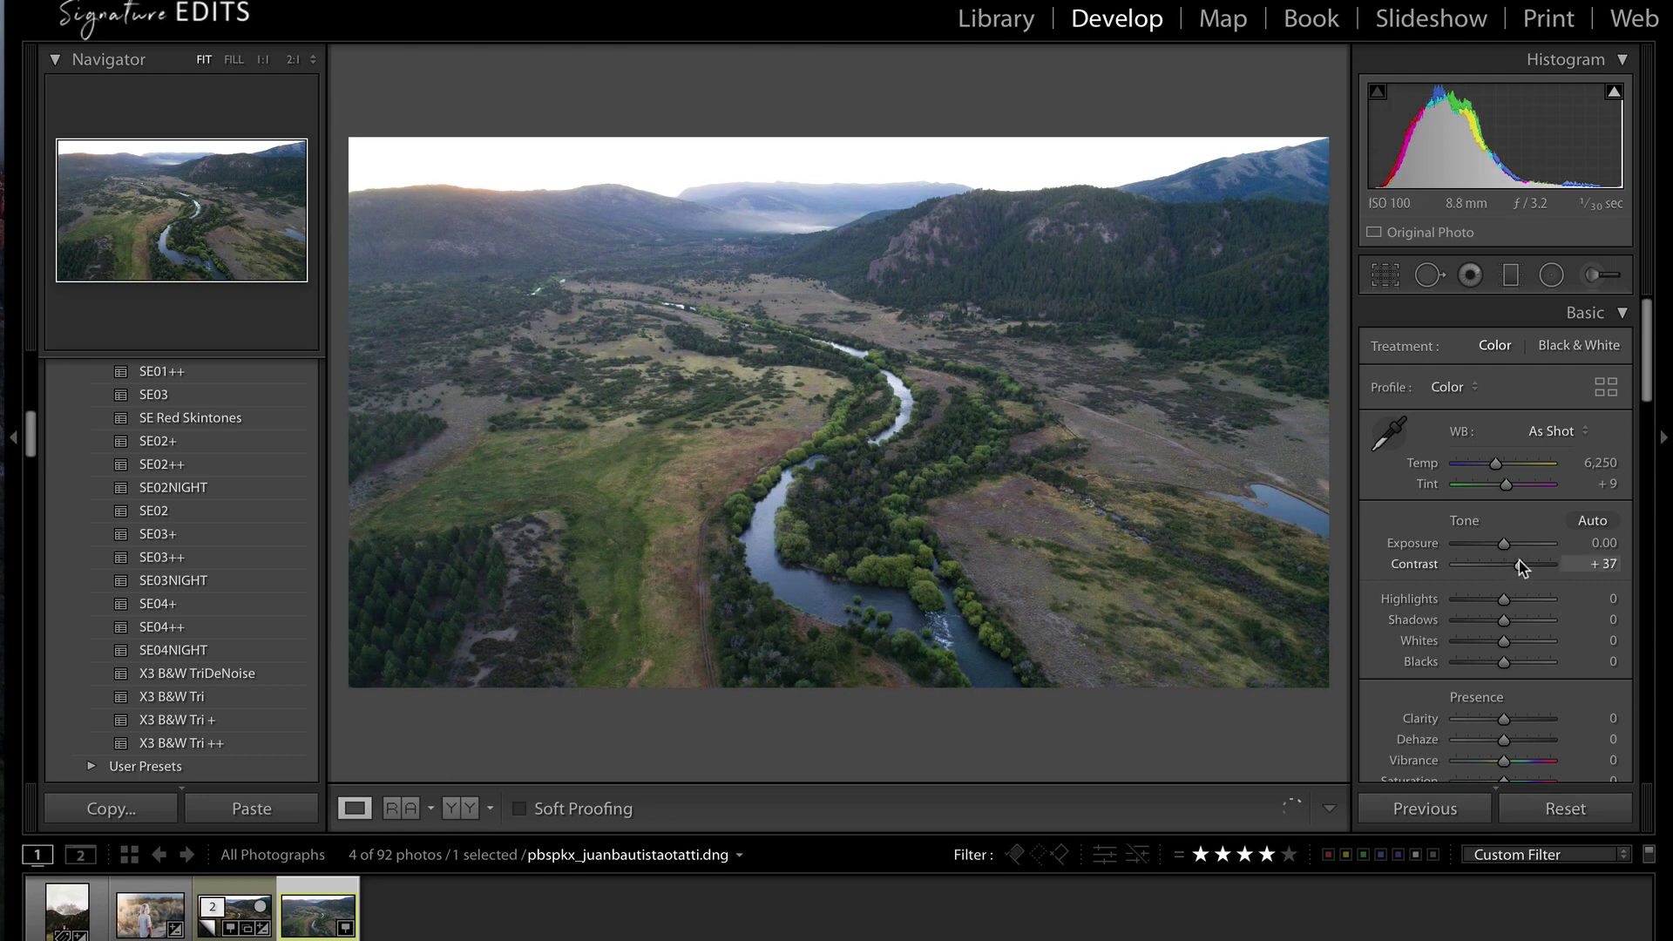
{"action": "scroll", "coordinate": [1521, 567], "scroll_direction": "down", "scroll_amount": 8}
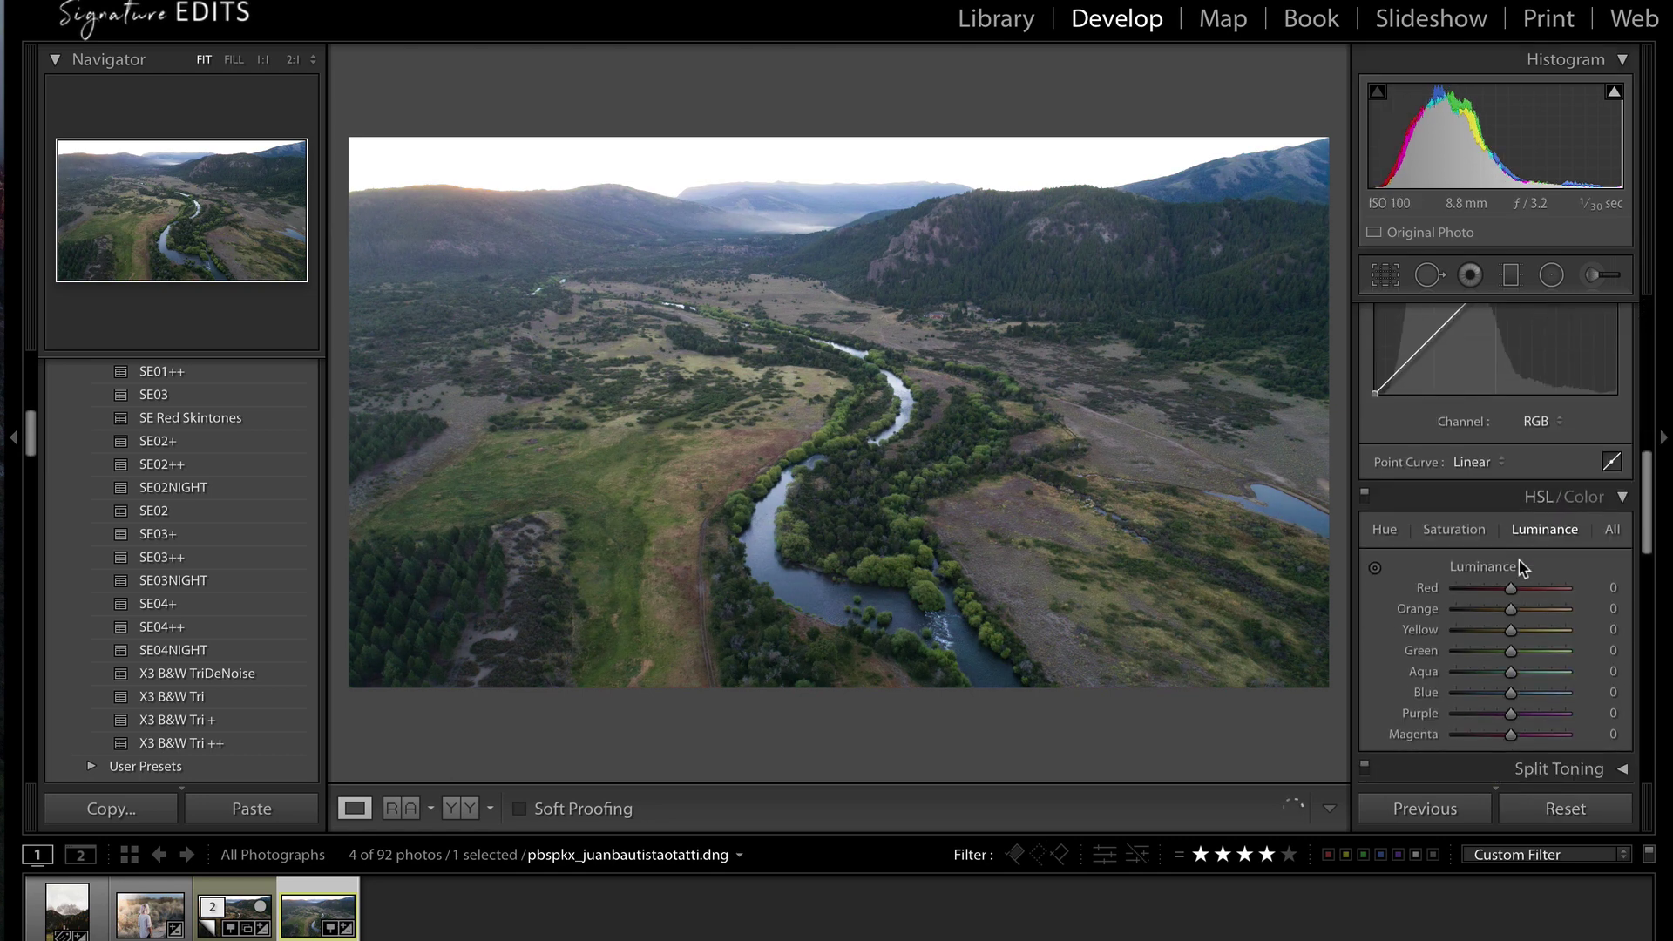
{"action": "left_click", "coordinate": [1396, 535]}
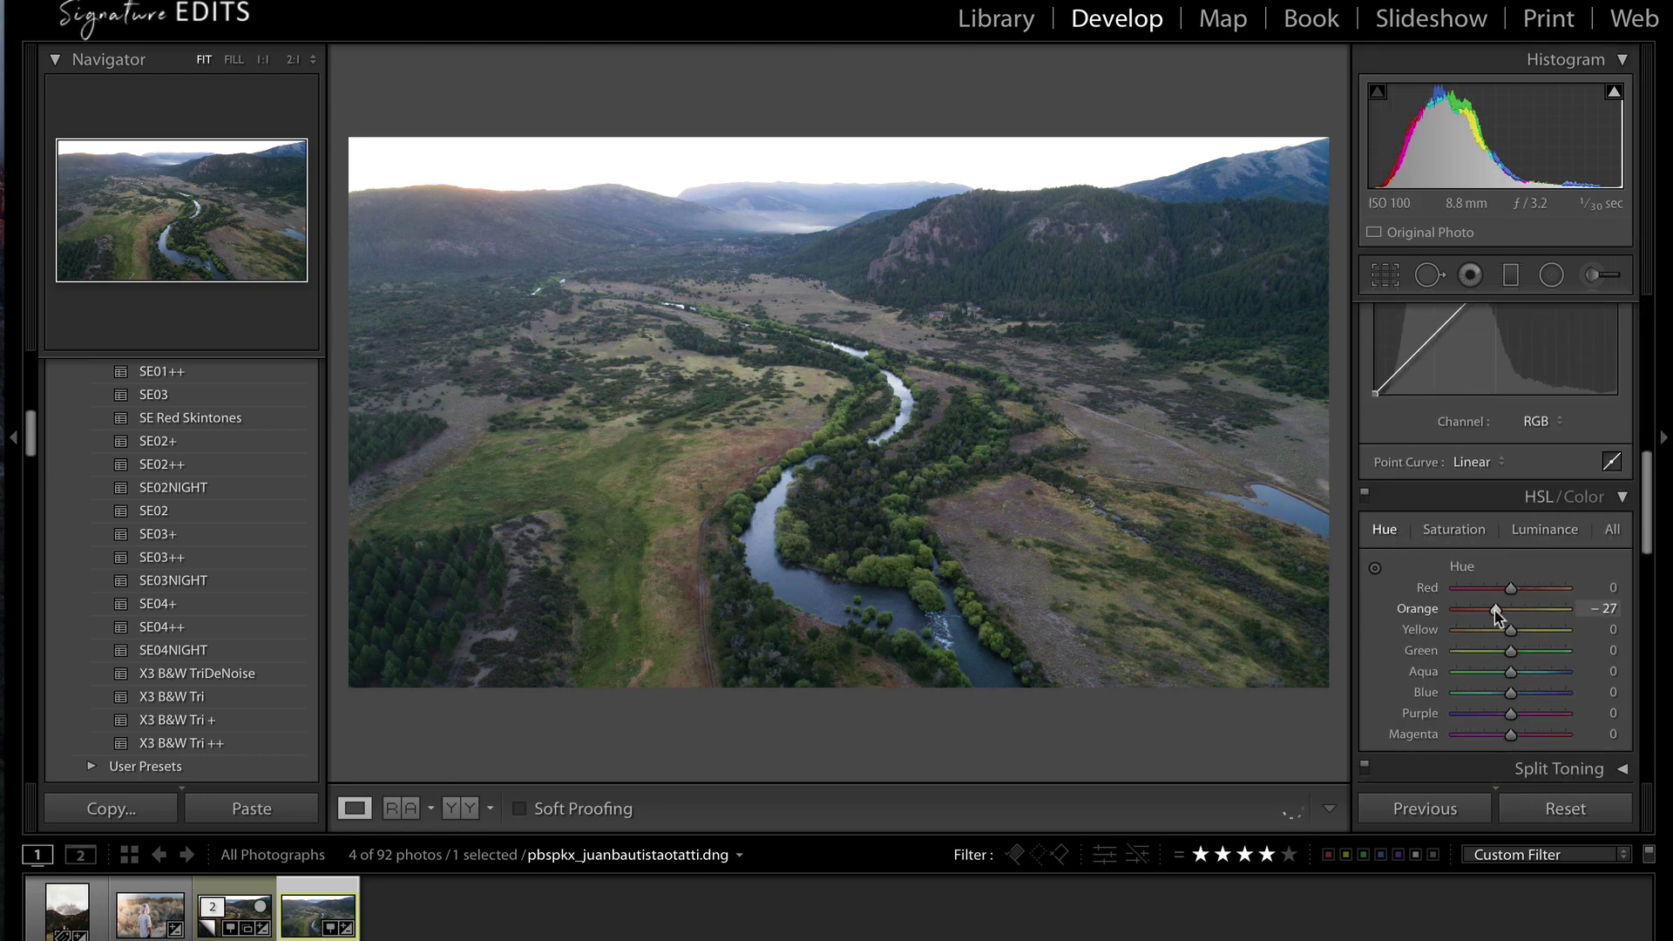
{"action": "left_click_drag", "start_coordinate": [1498, 631], "coordinate": [1482, 638]}
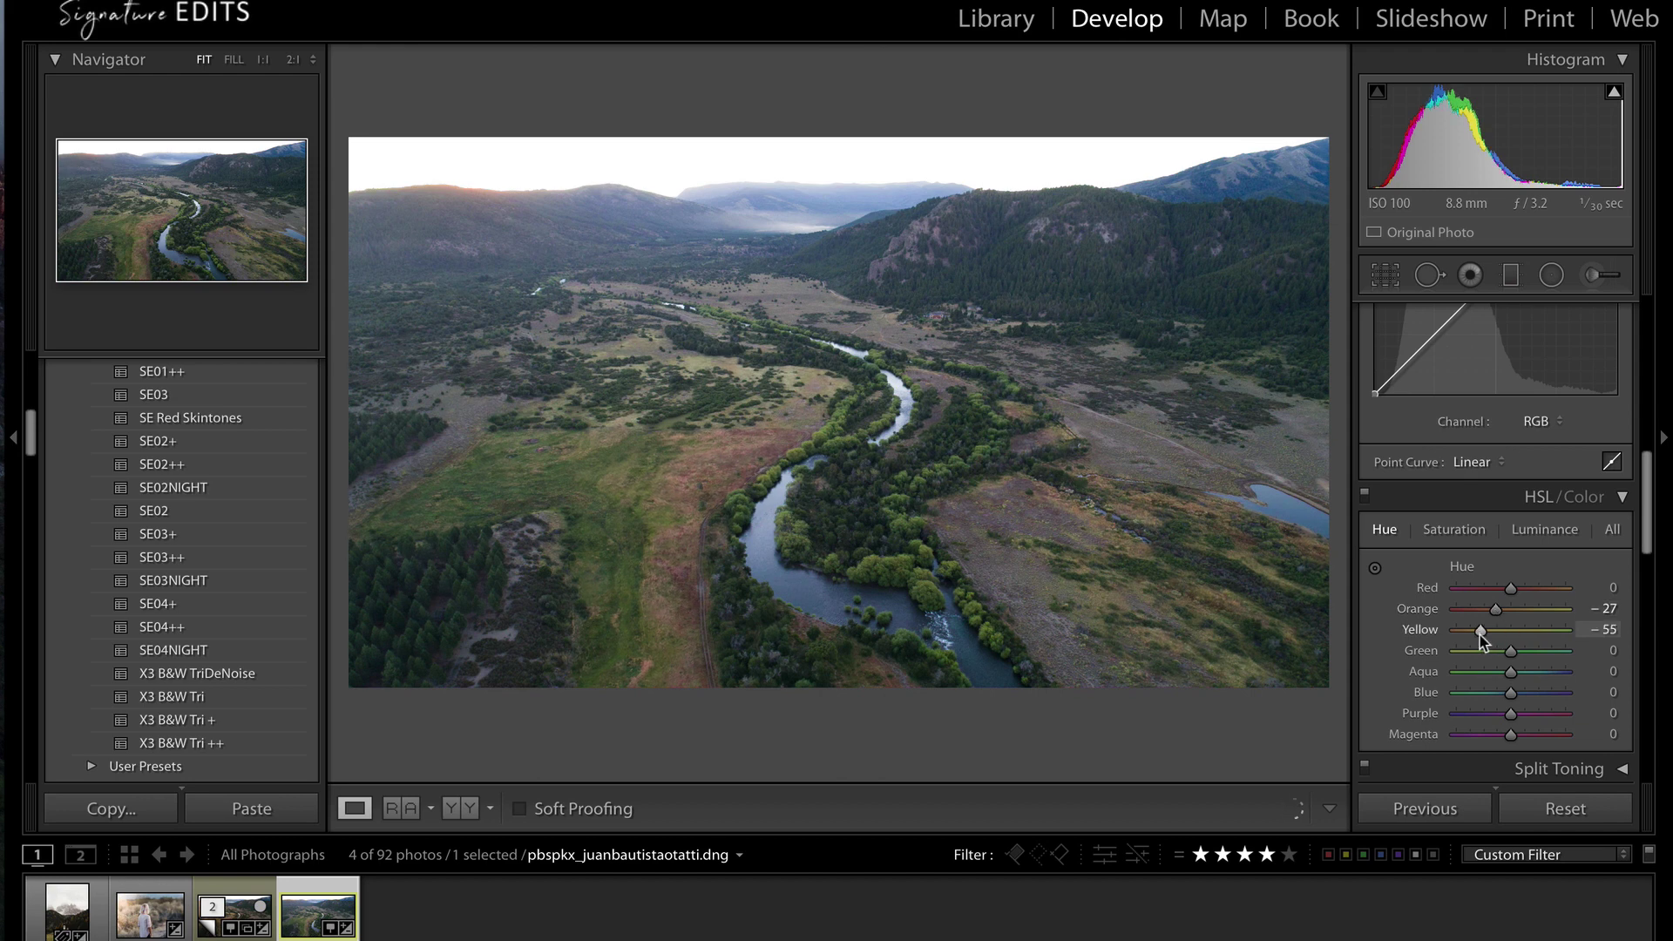
{"action": "left_click", "coordinate": [1454, 529]}
{"action": "left_click_drag", "start_coordinate": [1473, 635], "coordinate": [1474, 658]}
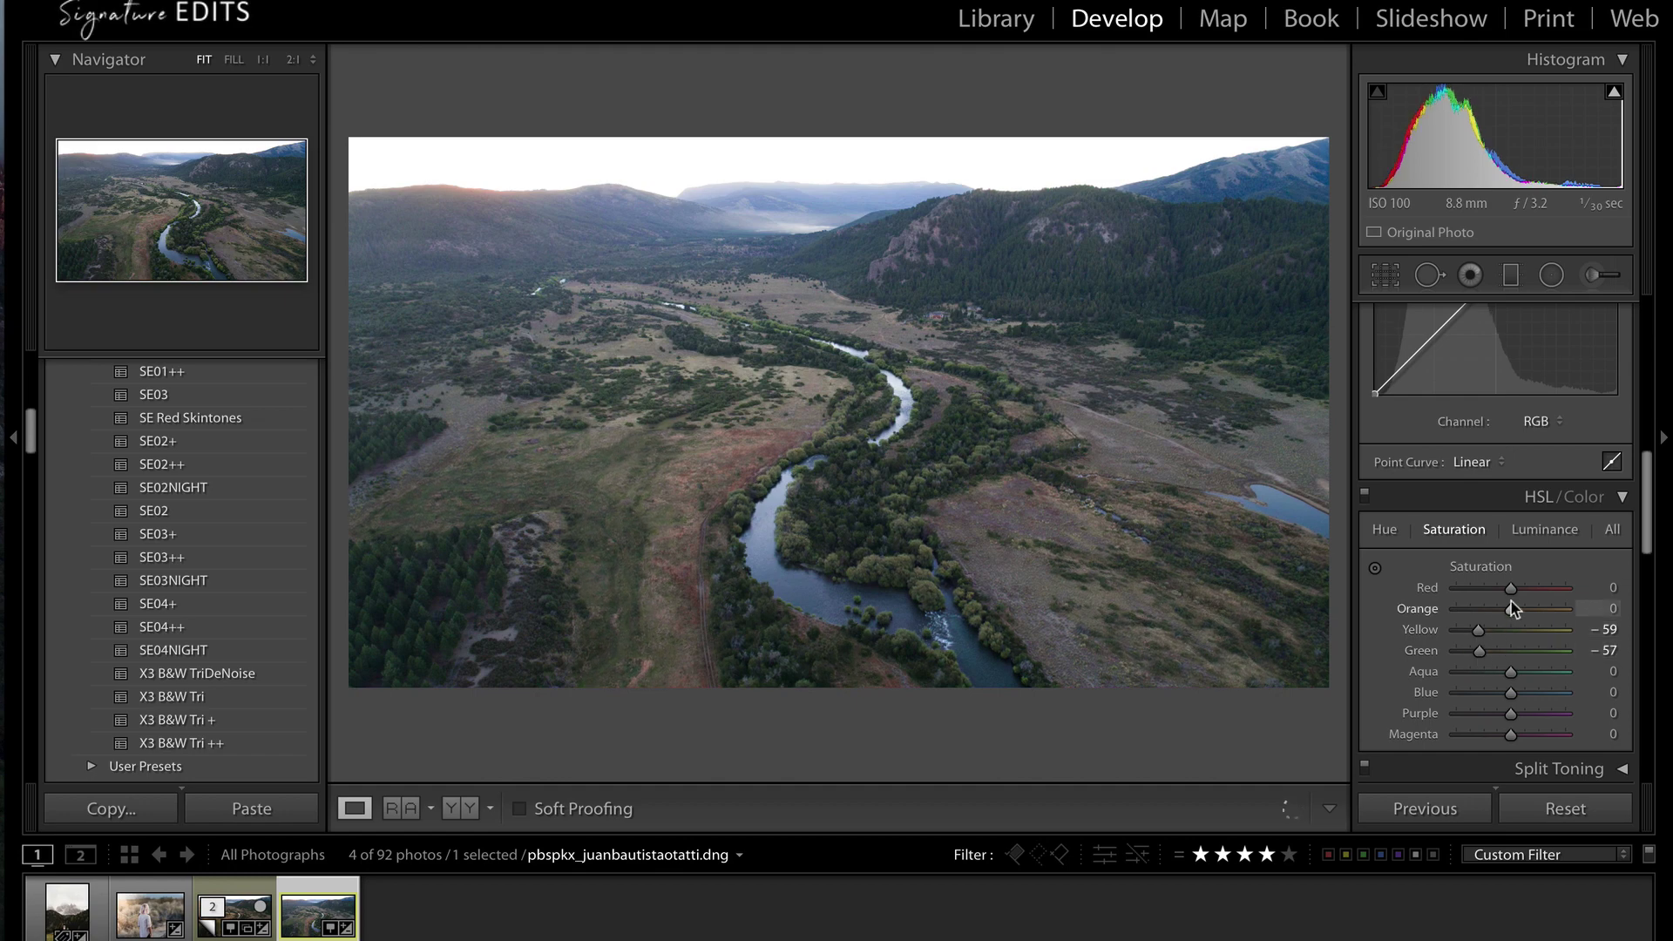
Set Whites +36, Contrast +55, deeper Blacks and Temp 7,629, then reset the Basic adjustments.
{"action": "scroll", "coordinate": [1512, 671], "scroll_direction": "up", "scroll_amount": 10}
{"action": "scroll", "coordinate": [1511, 679], "scroll_direction": "down", "scroll_amount": 2}
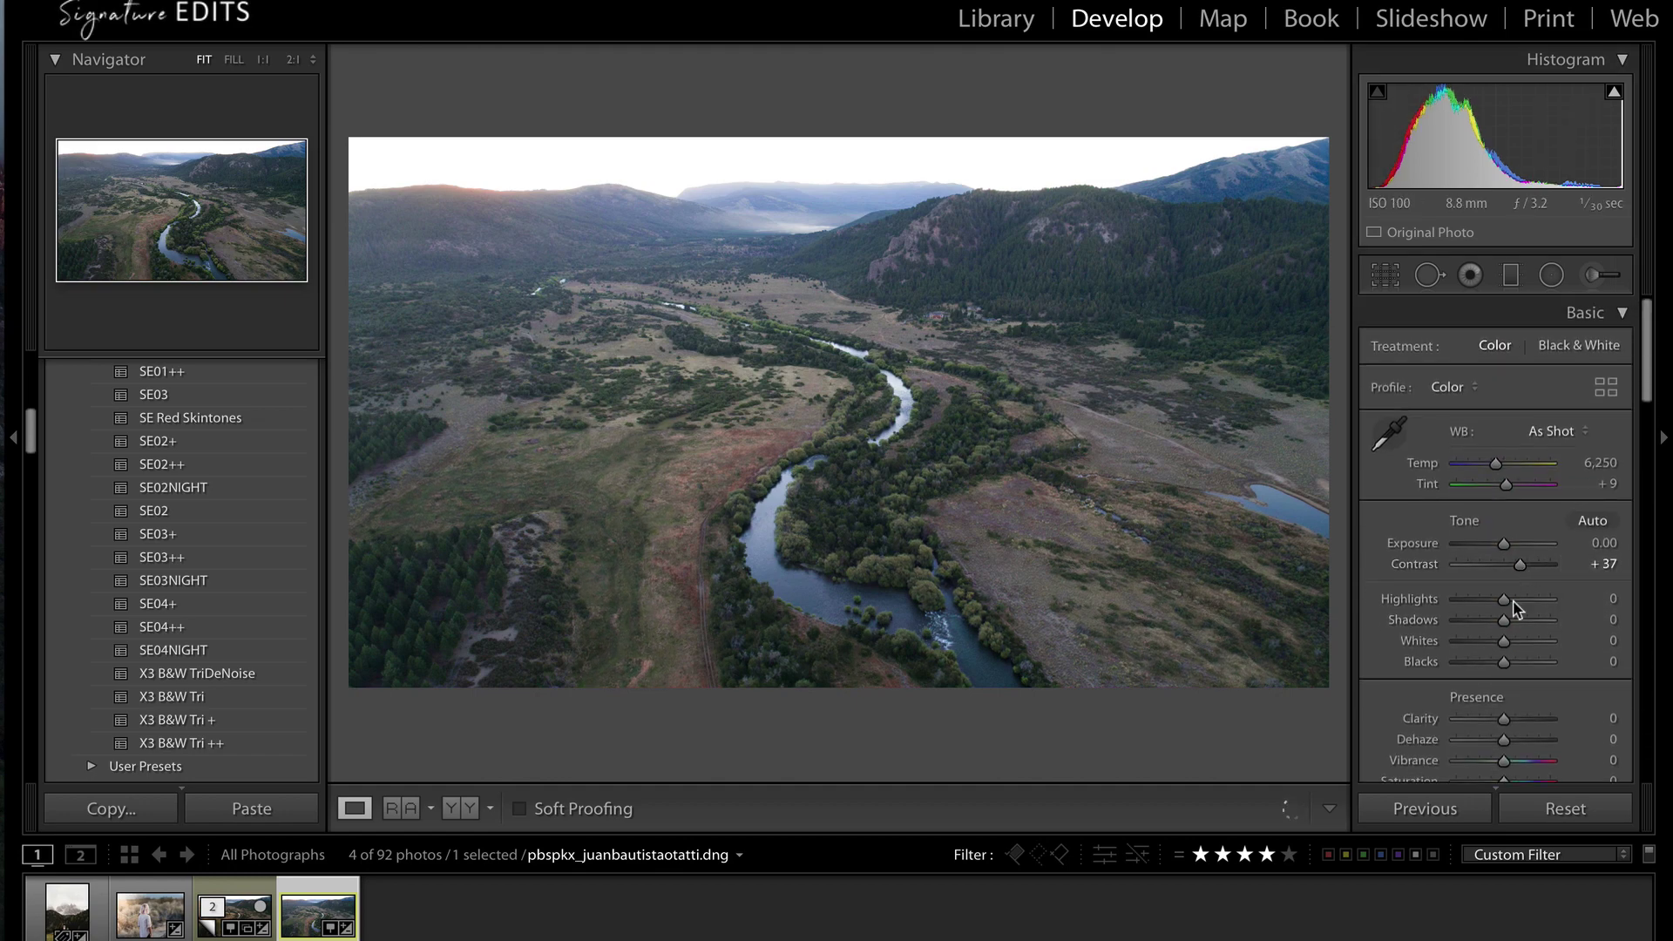
{"action": "left_click_drag", "start_coordinate": [1505, 600], "coordinate": [1507, 600]}
{"action": "left_click_drag", "start_coordinate": [1505, 663], "coordinate": [1519, 641]}
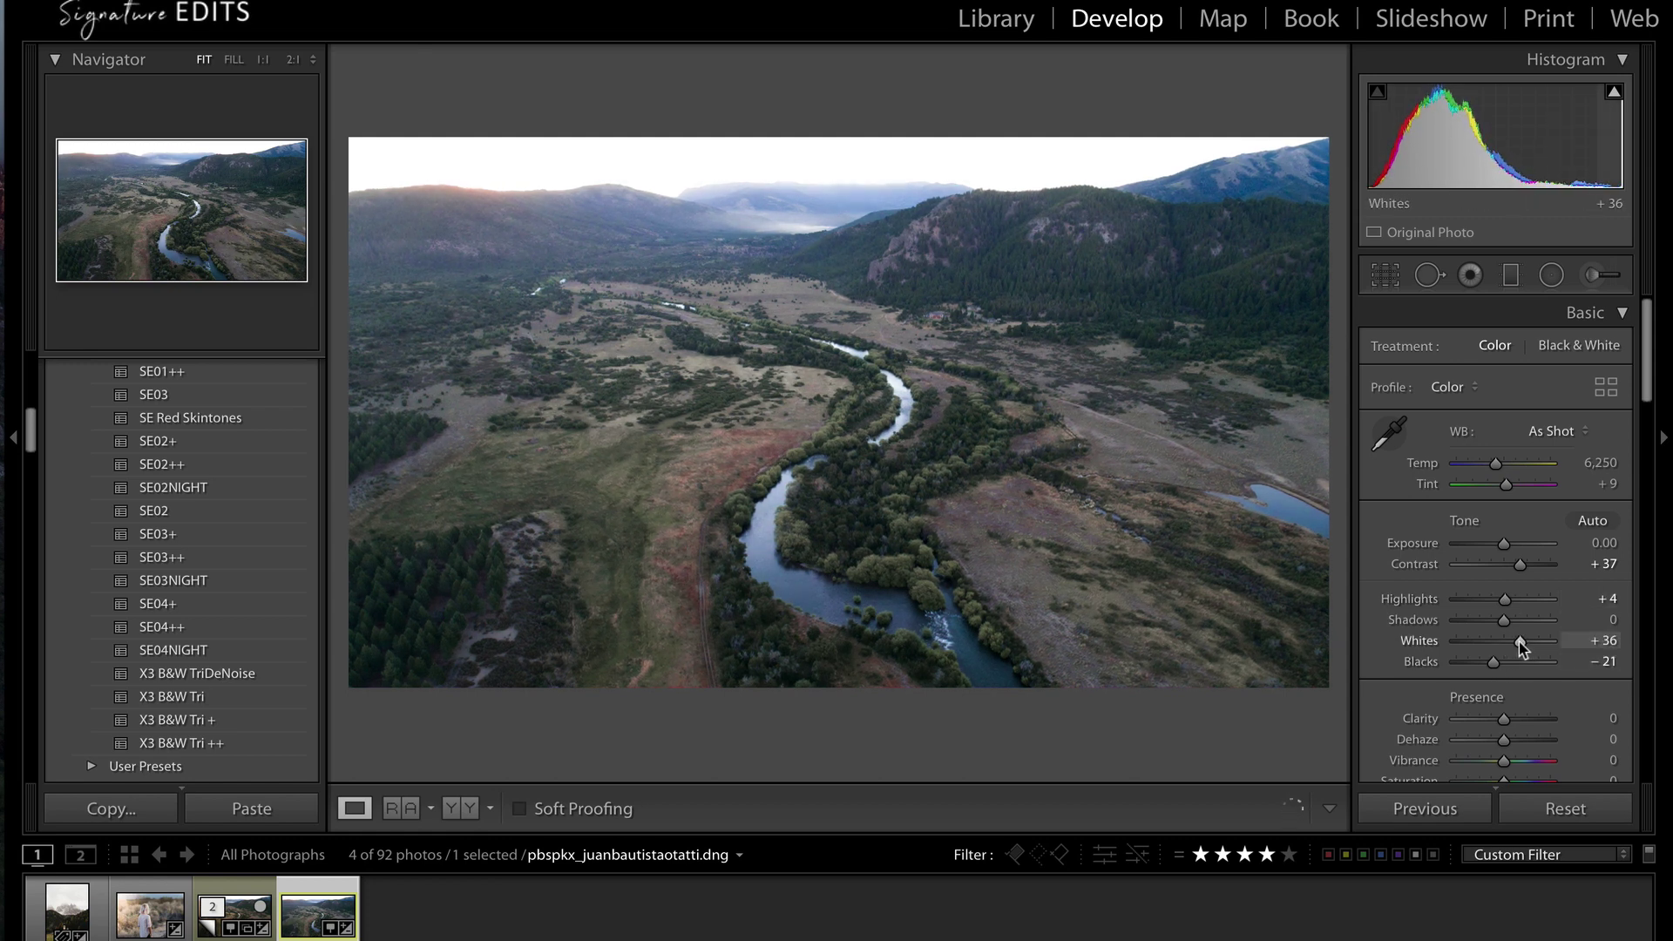
{"action": "left_click_drag", "start_coordinate": [1521, 565], "coordinate": [1531, 569]}
{"action": "left_click_drag", "start_coordinate": [1508, 463], "coordinate": [1511, 466]}
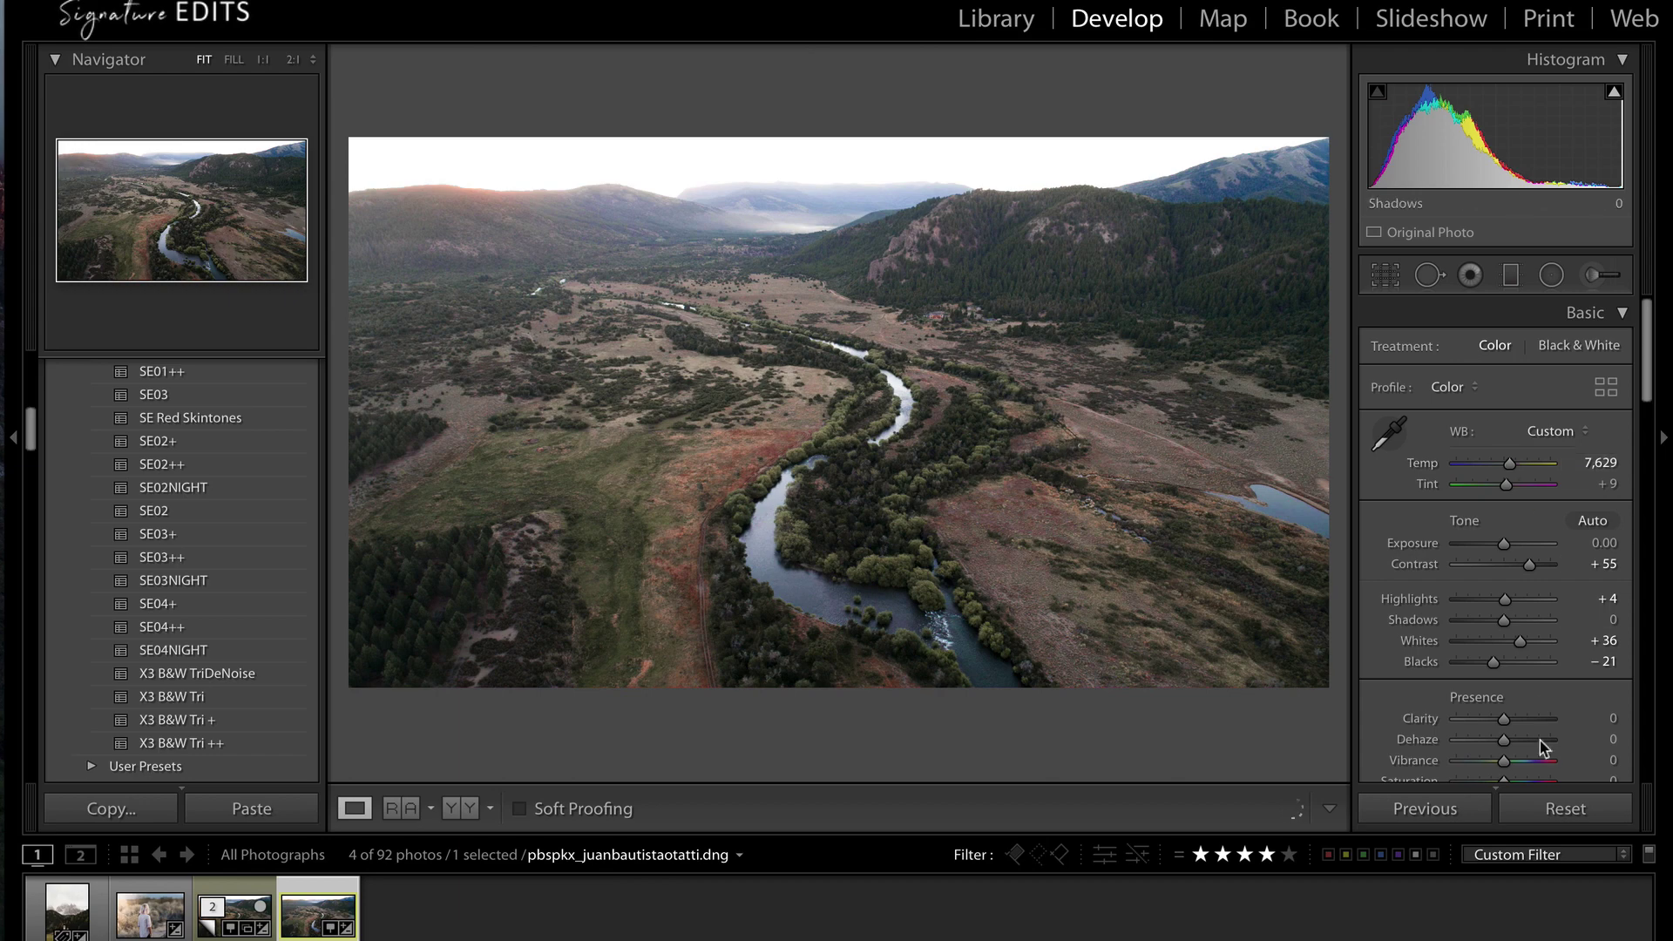
{"action": "left_click", "coordinate": [1560, 806]}
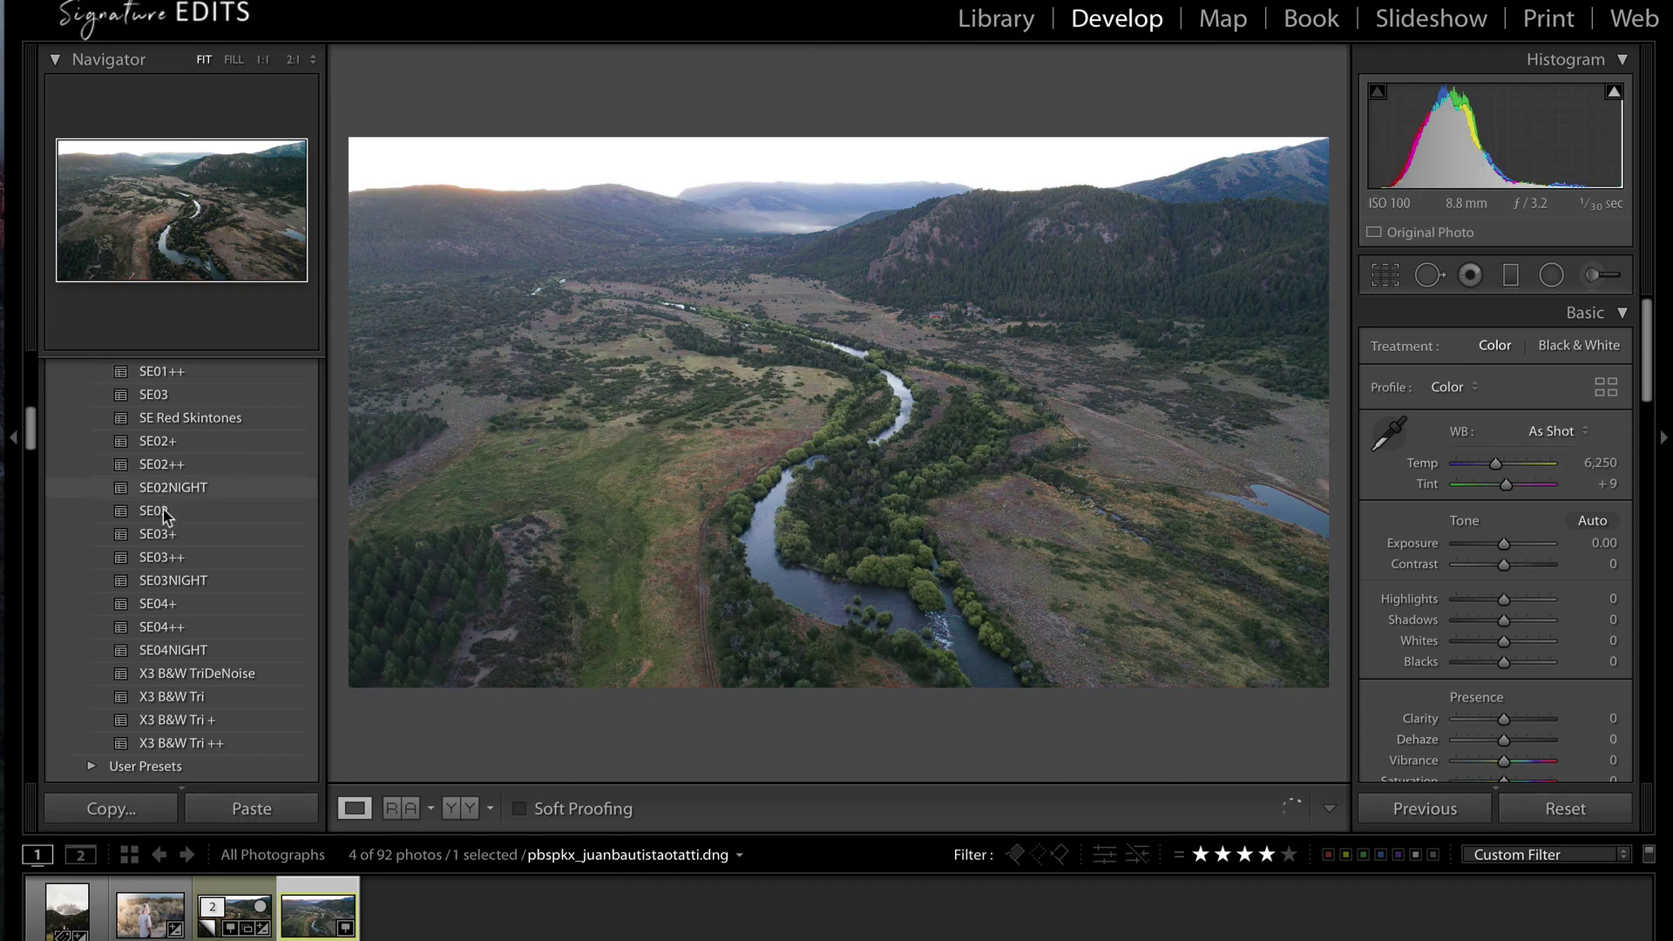
Apply the SE02 preset to the valley photo, compare with the flared copy, and start a radial filter.
{"action": "left_click", "coordinate": [164, 511]}
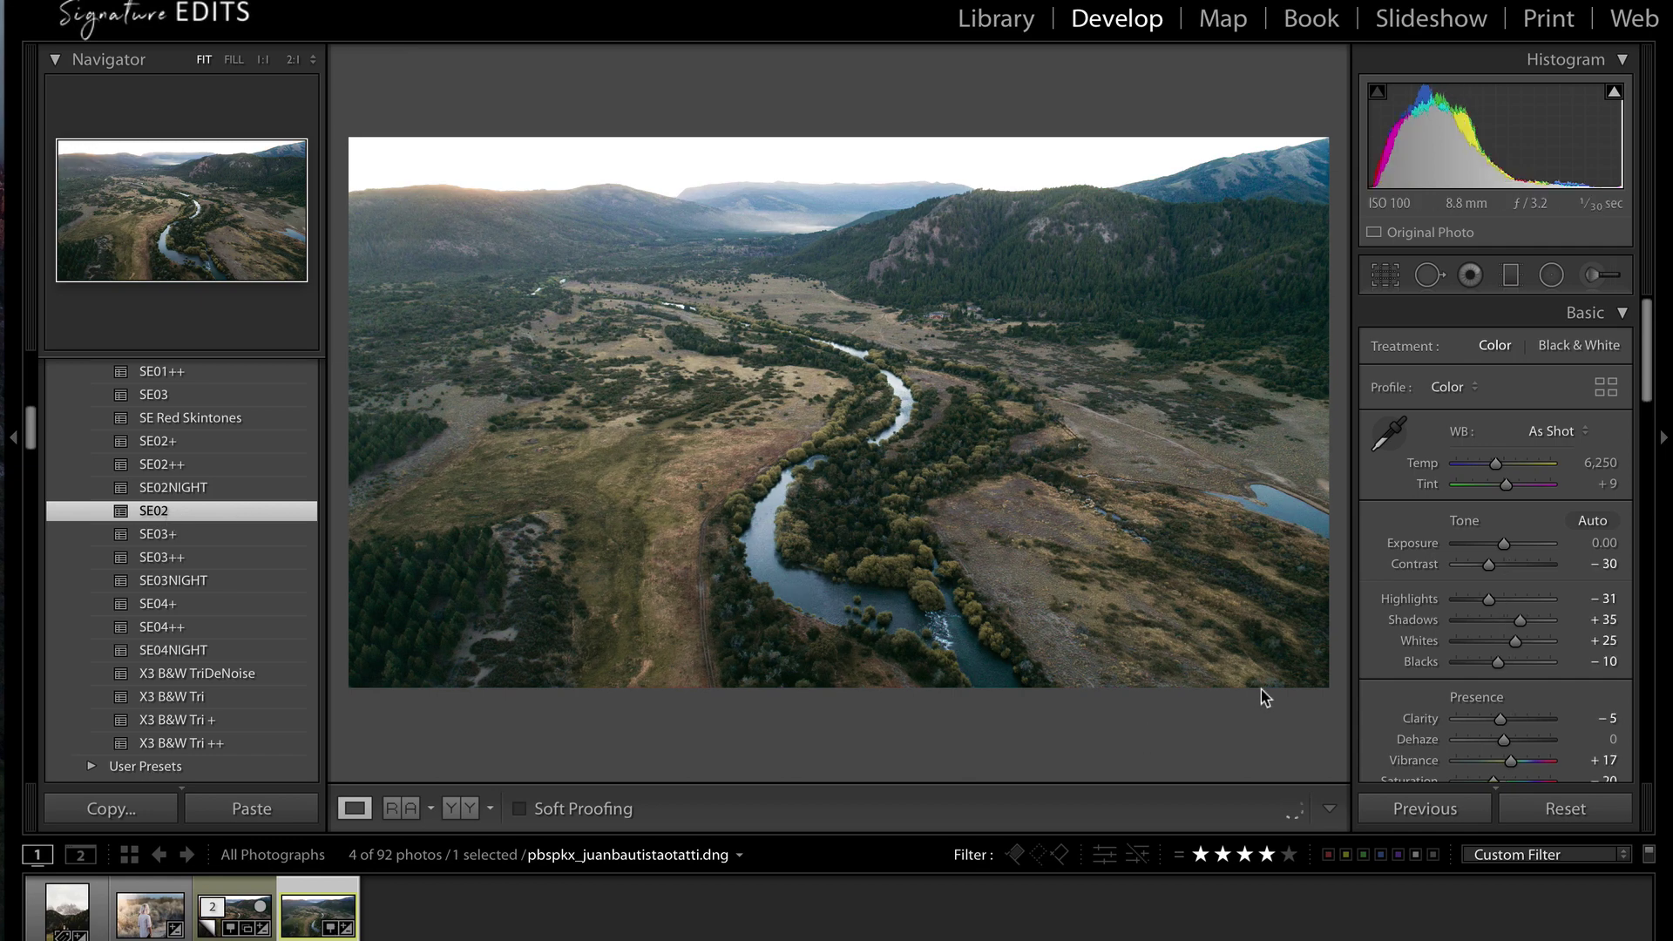
{"action": "key", "text": "ctrl+shift+v"}
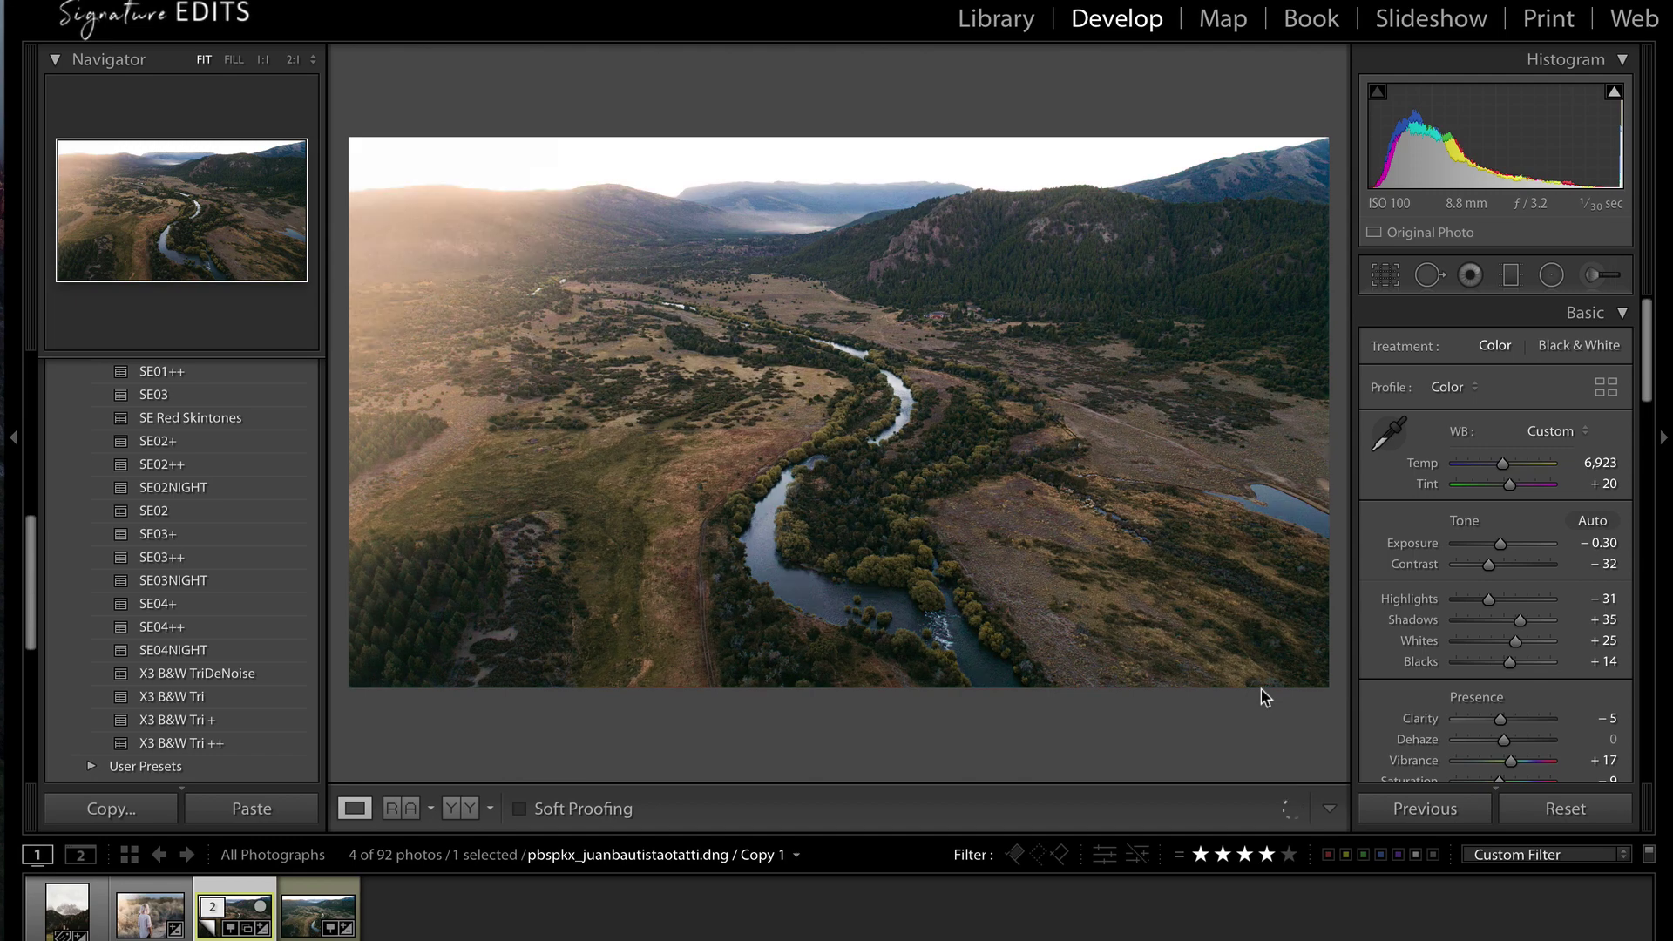
{"action": "key", "text": "Right"}
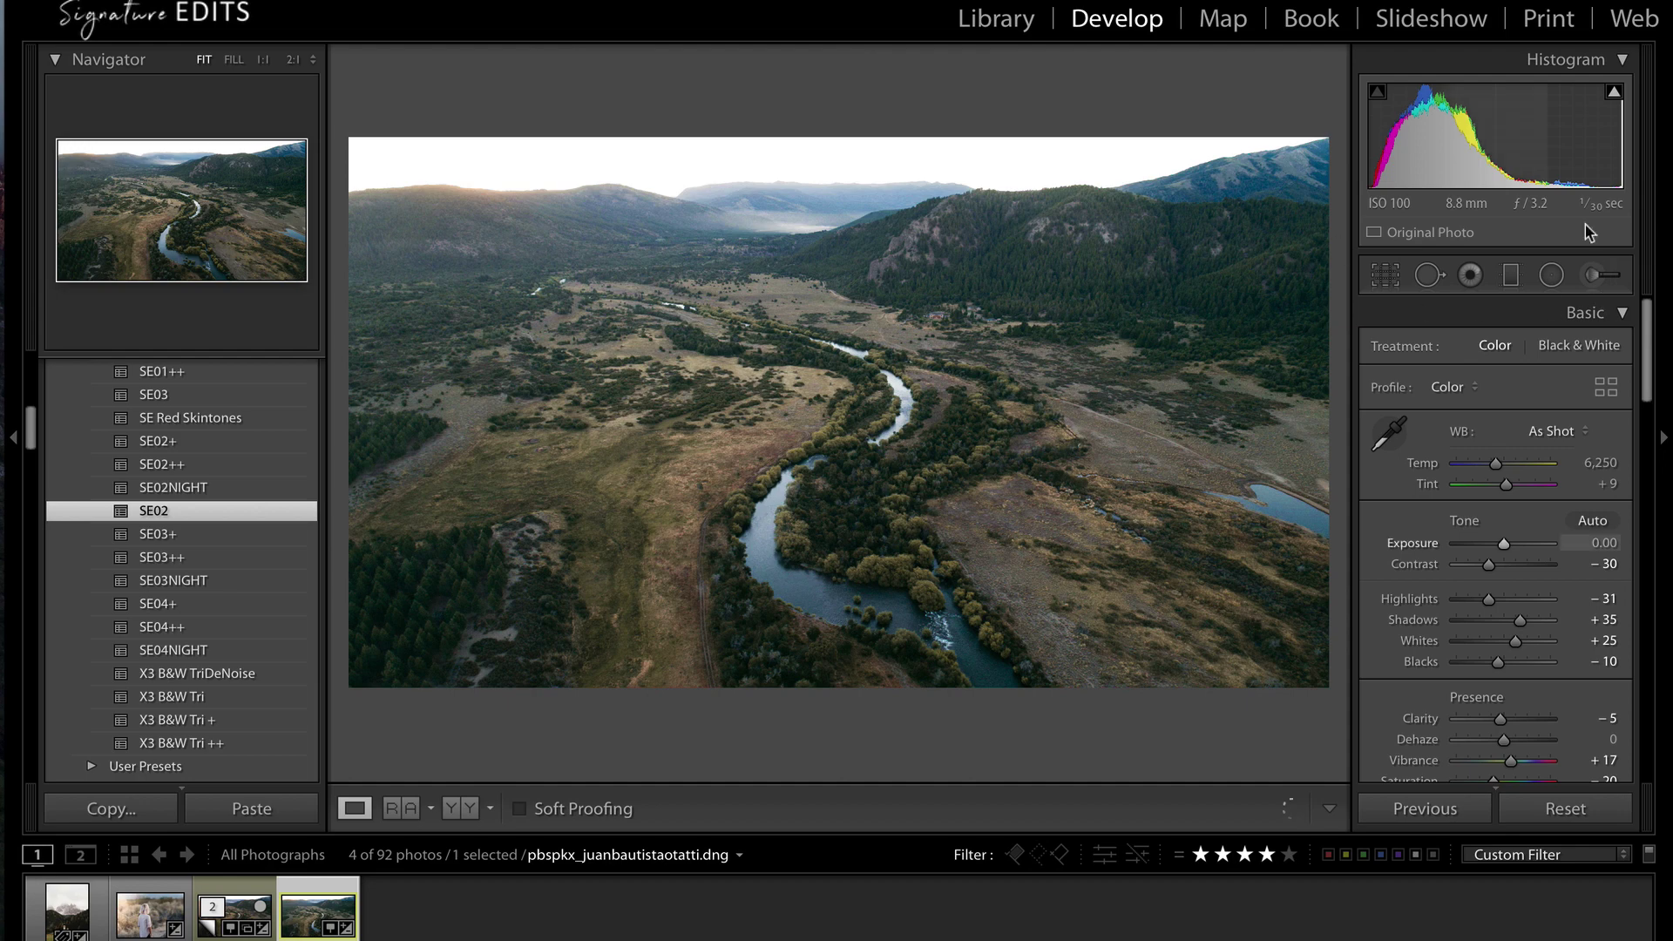
{"action": "left_click", "coordinate": [1552, 276]}
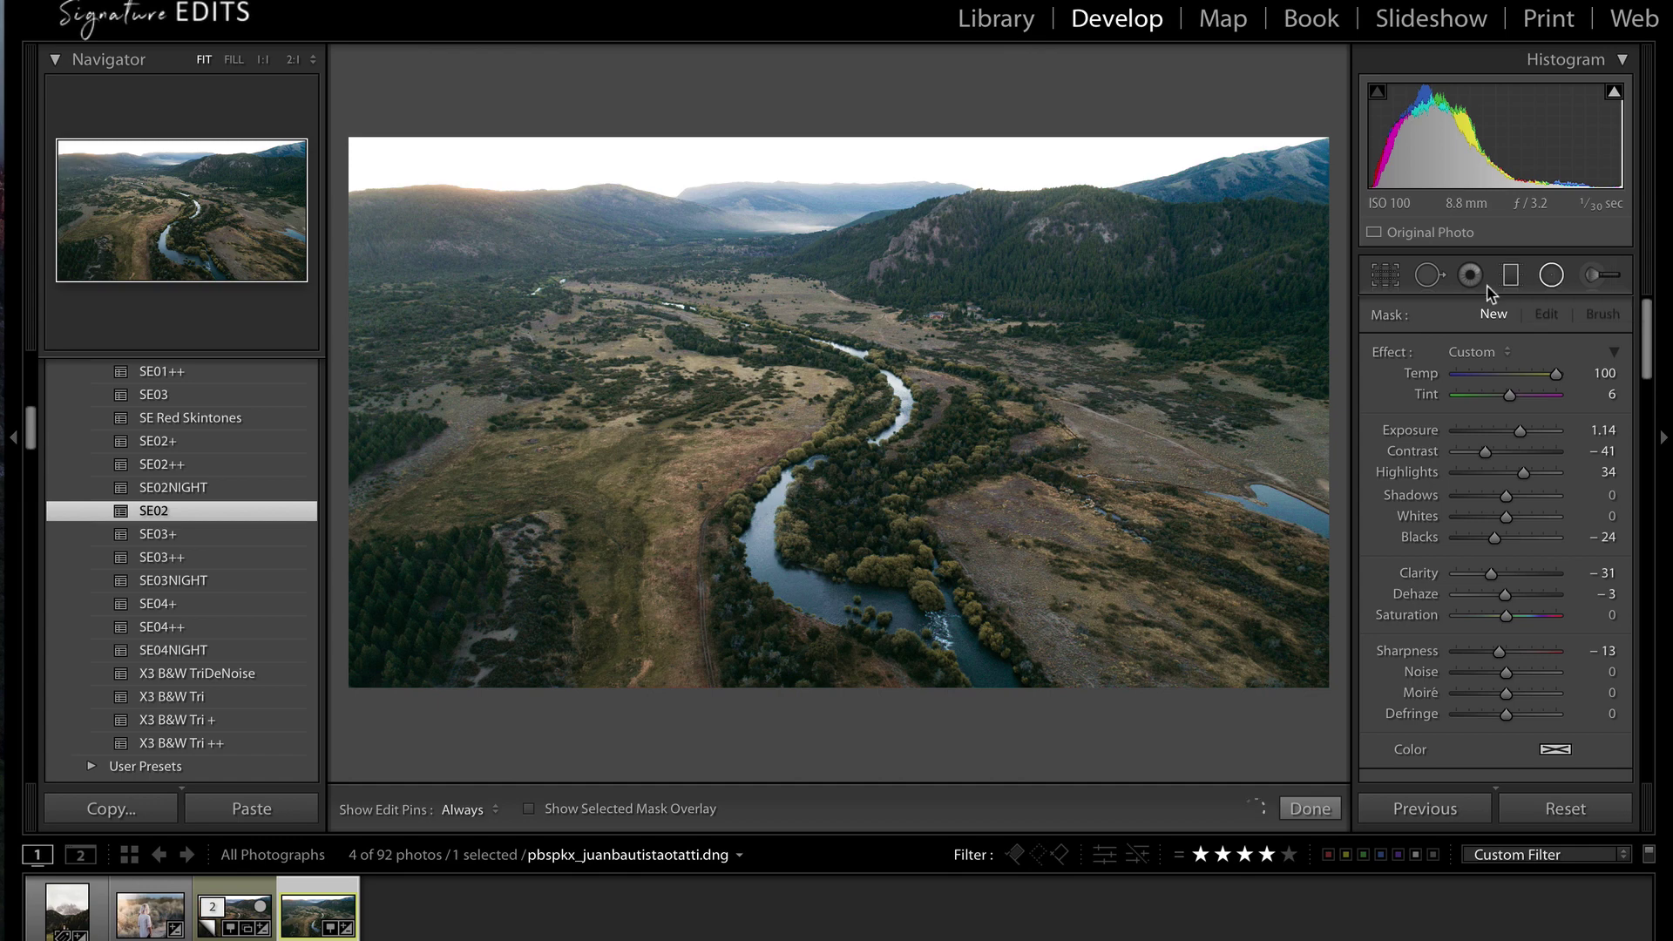
Load the 31 Sun Flare effect, then switch to 31.5 Sun Flare Subtle.
{"action": "left_click", "coordinate": [1471, 352]}
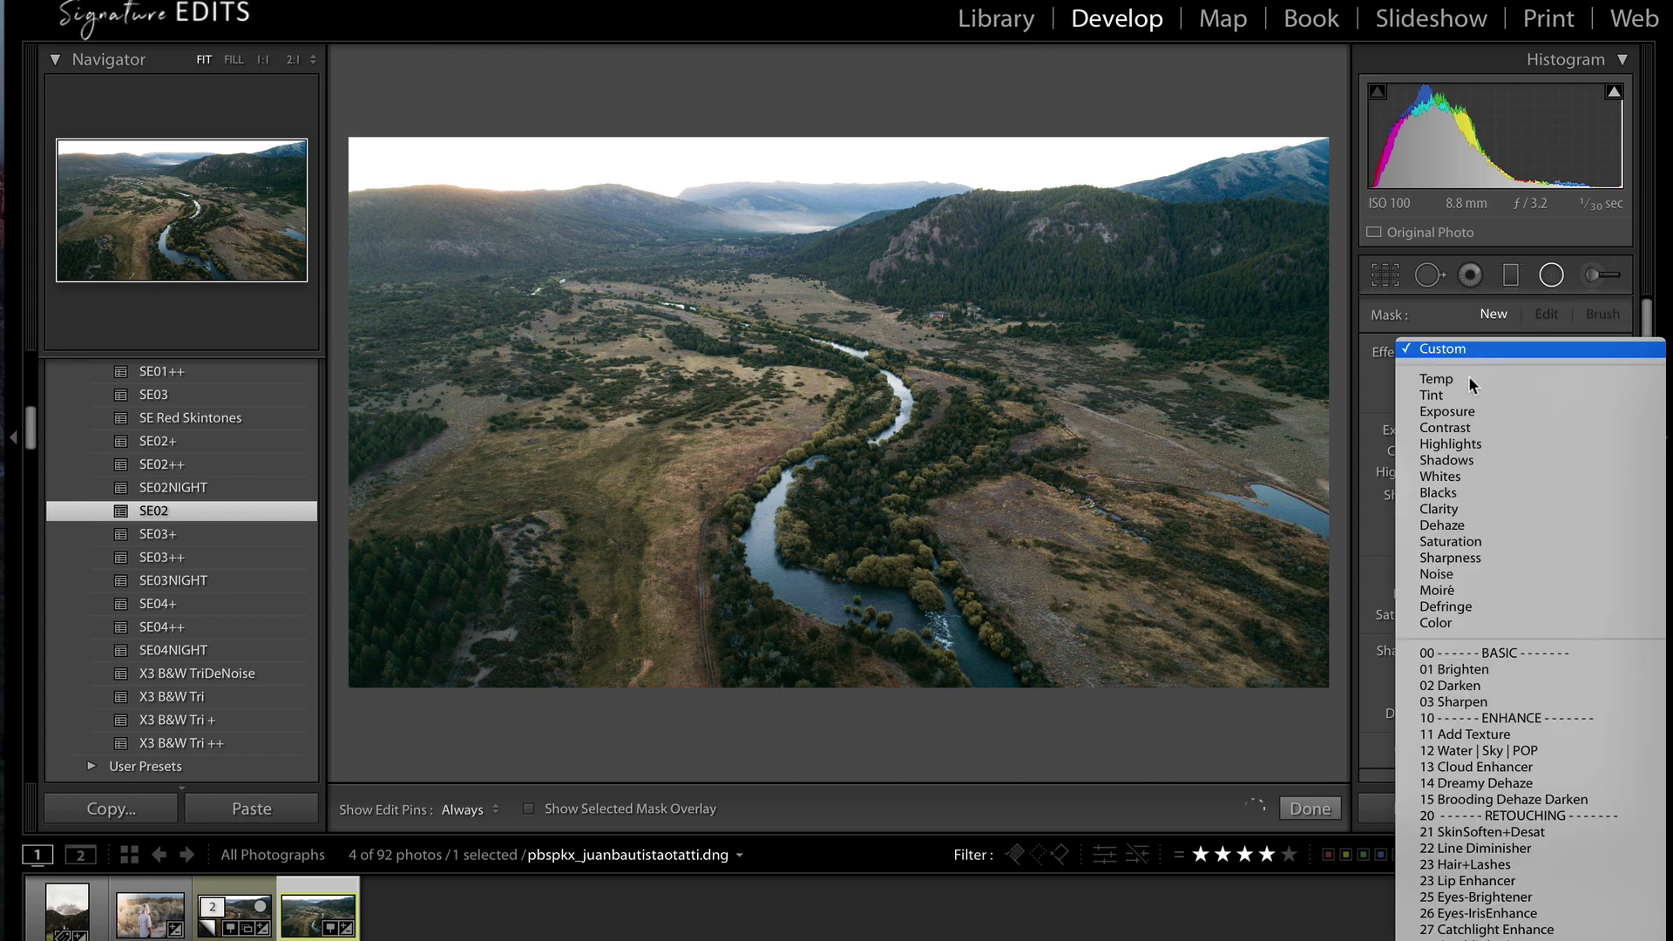
{"action": "scroll", "coordinate": [1477, 624], "scroll_direction": "down", "scroll_amount": 3}
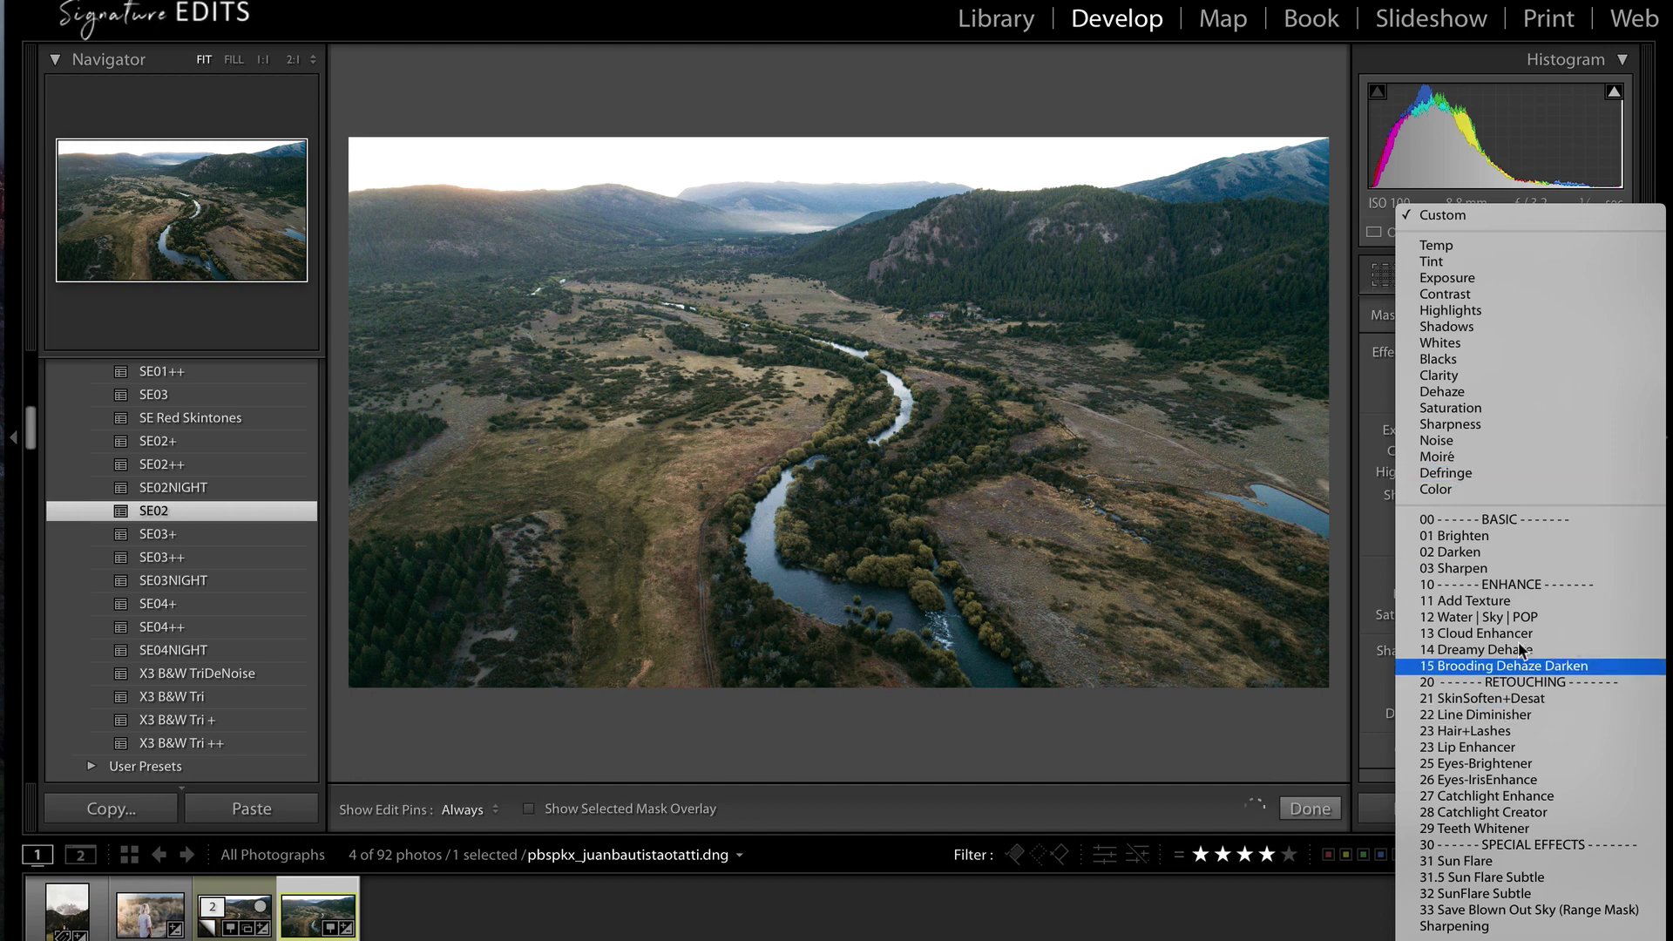
{"action": "left_click", "coordinate": [1489, 863]}
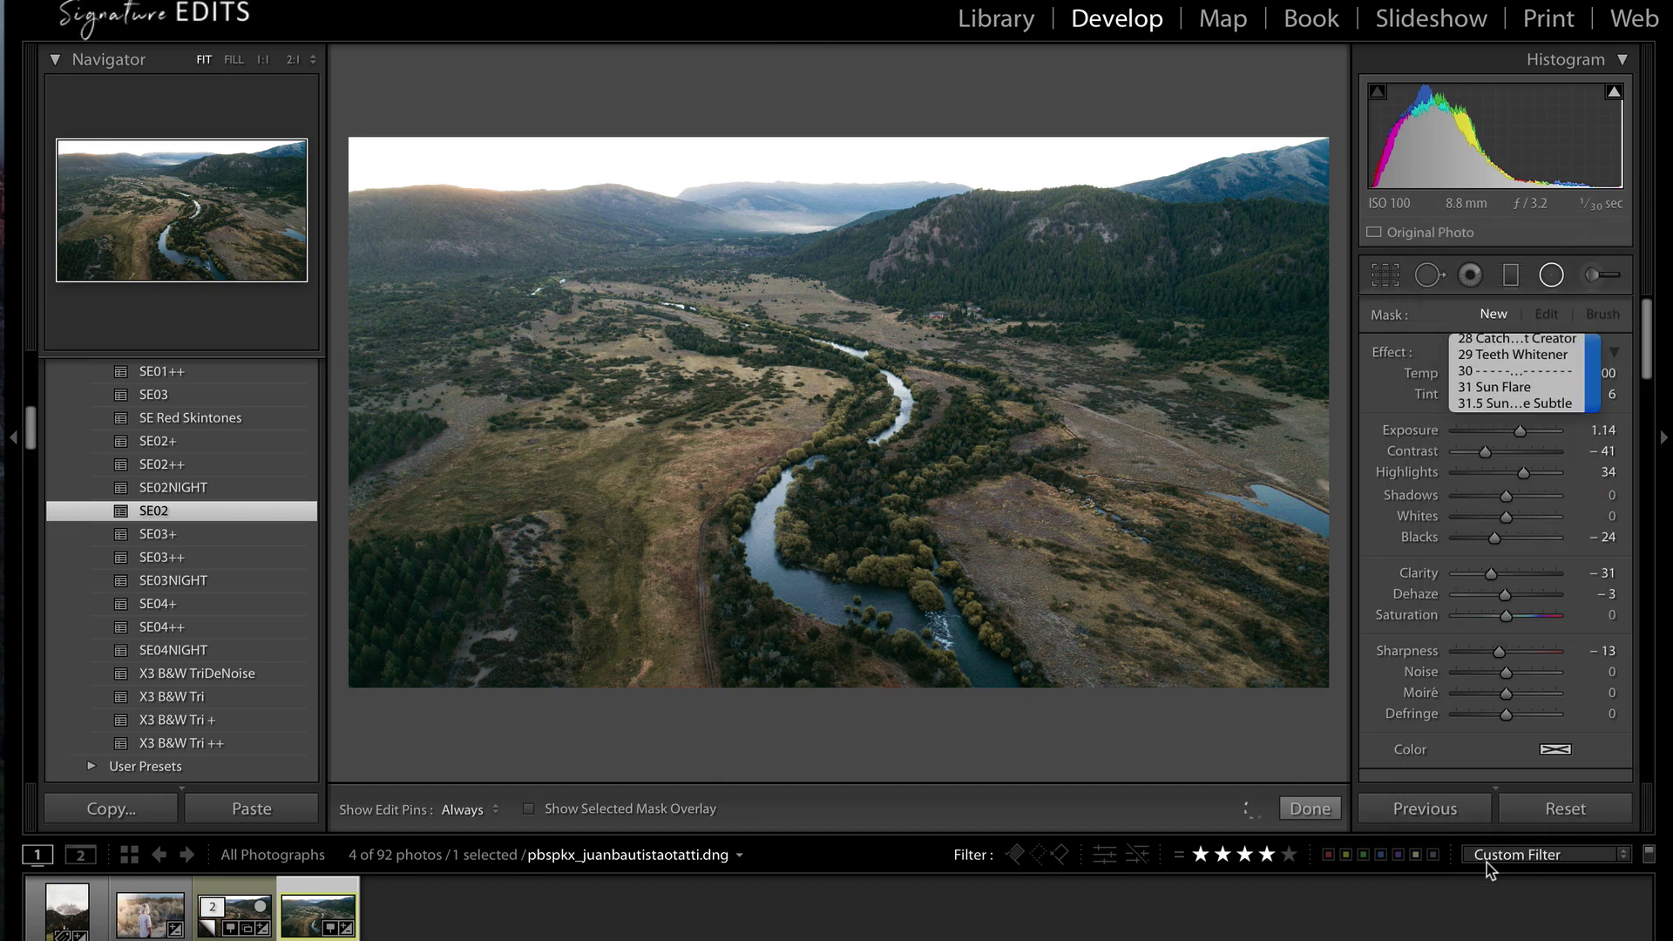
{"action": "left_click", "coordinate": [1493, 350]}
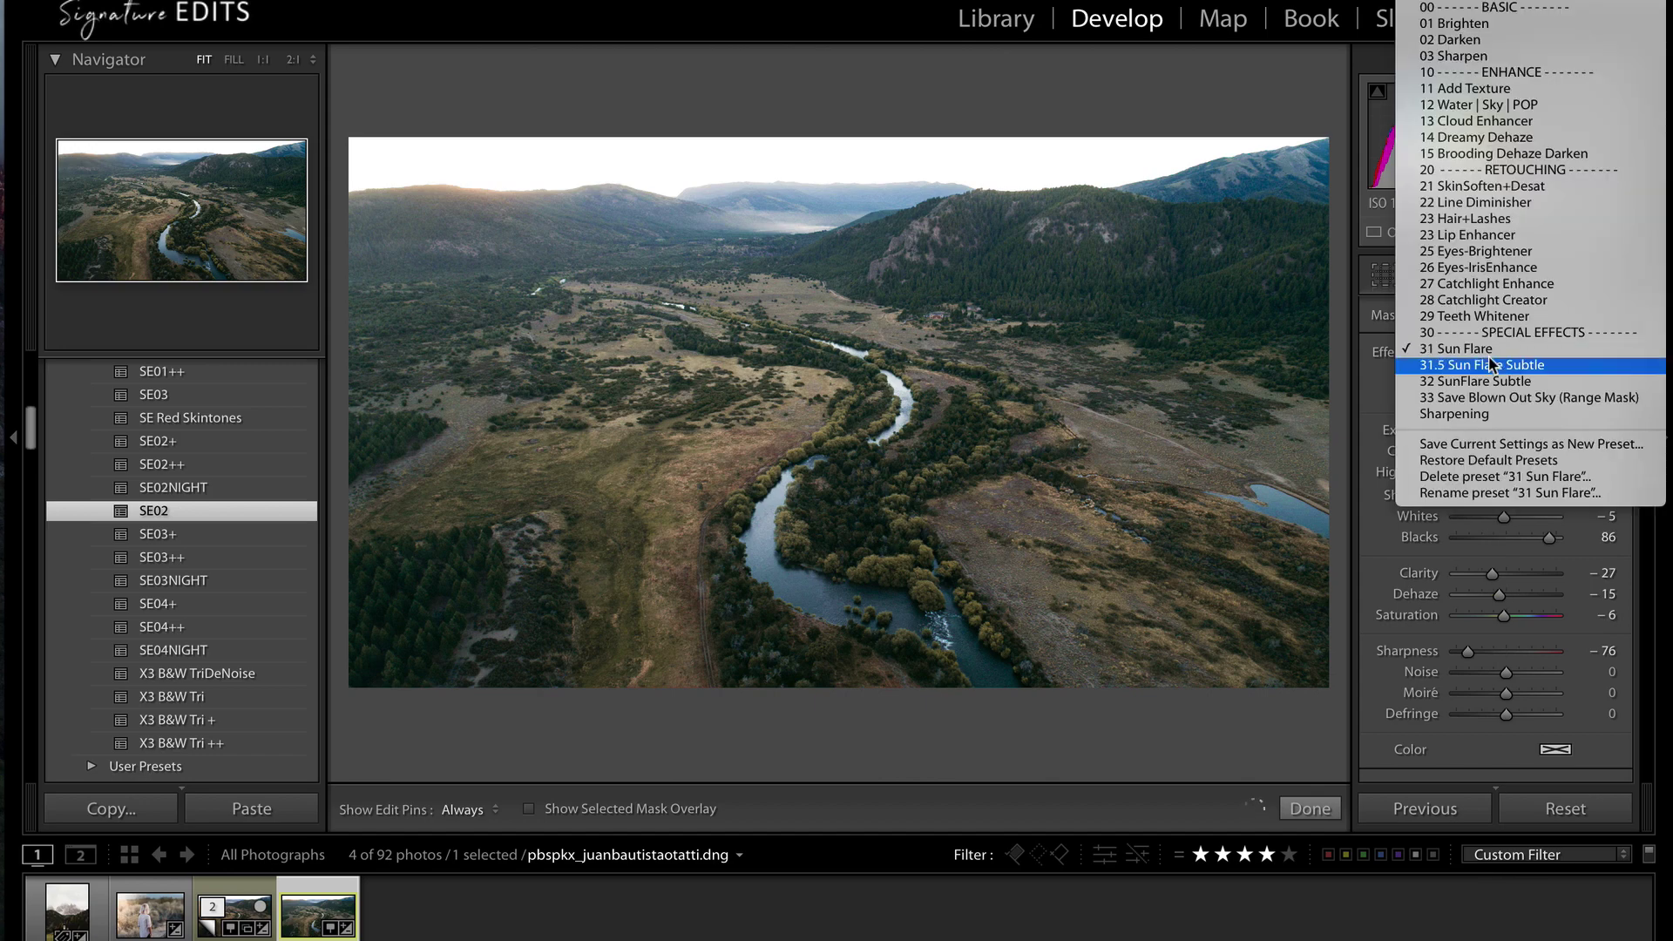
{"action": "left_click", "coordinate": [1494, 370]}
Draw a trial flare over the upper-left hills, move it, then delete it.
{"action": "left_click_drag", "start_coordinate": [347, 178], "coordinate": [736, 484]}
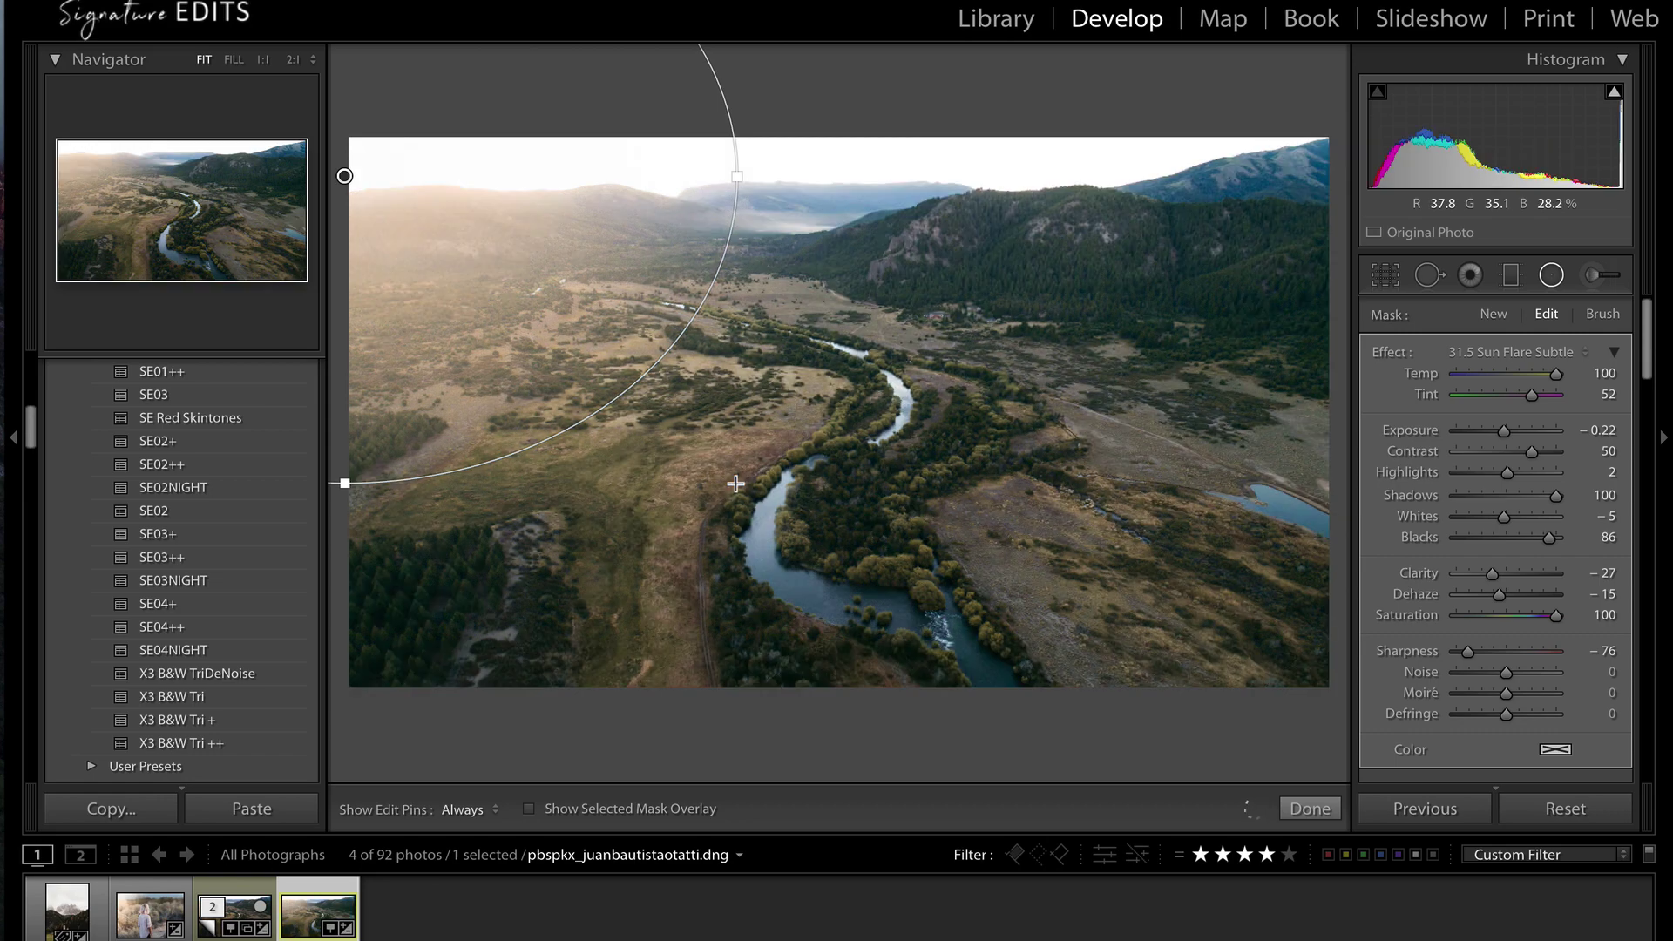
{"action": "mouse_move", "coordinate": [435, 366]}
{"action": "left_mouse_down"}
{"action": "mouse_move", "coordinate": [396, 319]}
{"action": "mouse_move", "coordinate": [286, 527]}
{"action": "mouse_move", "coordinate": [432, 343]}
{"action": "left_mouse_up"}
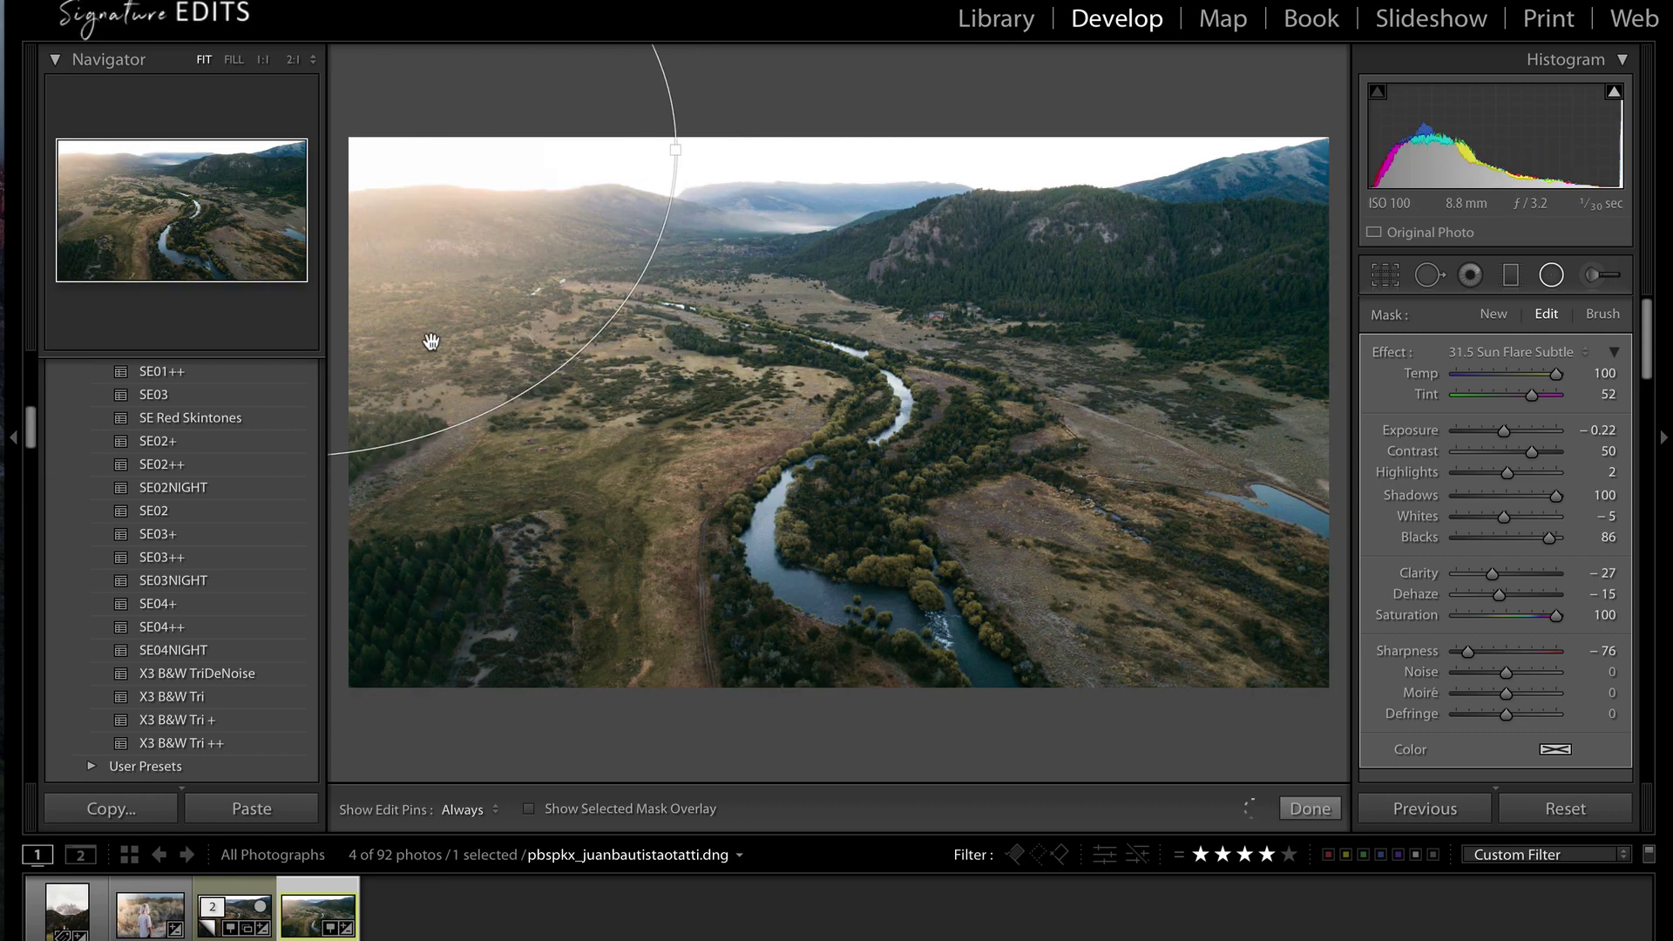
{"action": "key", "text": "Delete"}
{"action": "left_click", "coordinate": [1532, 352]}
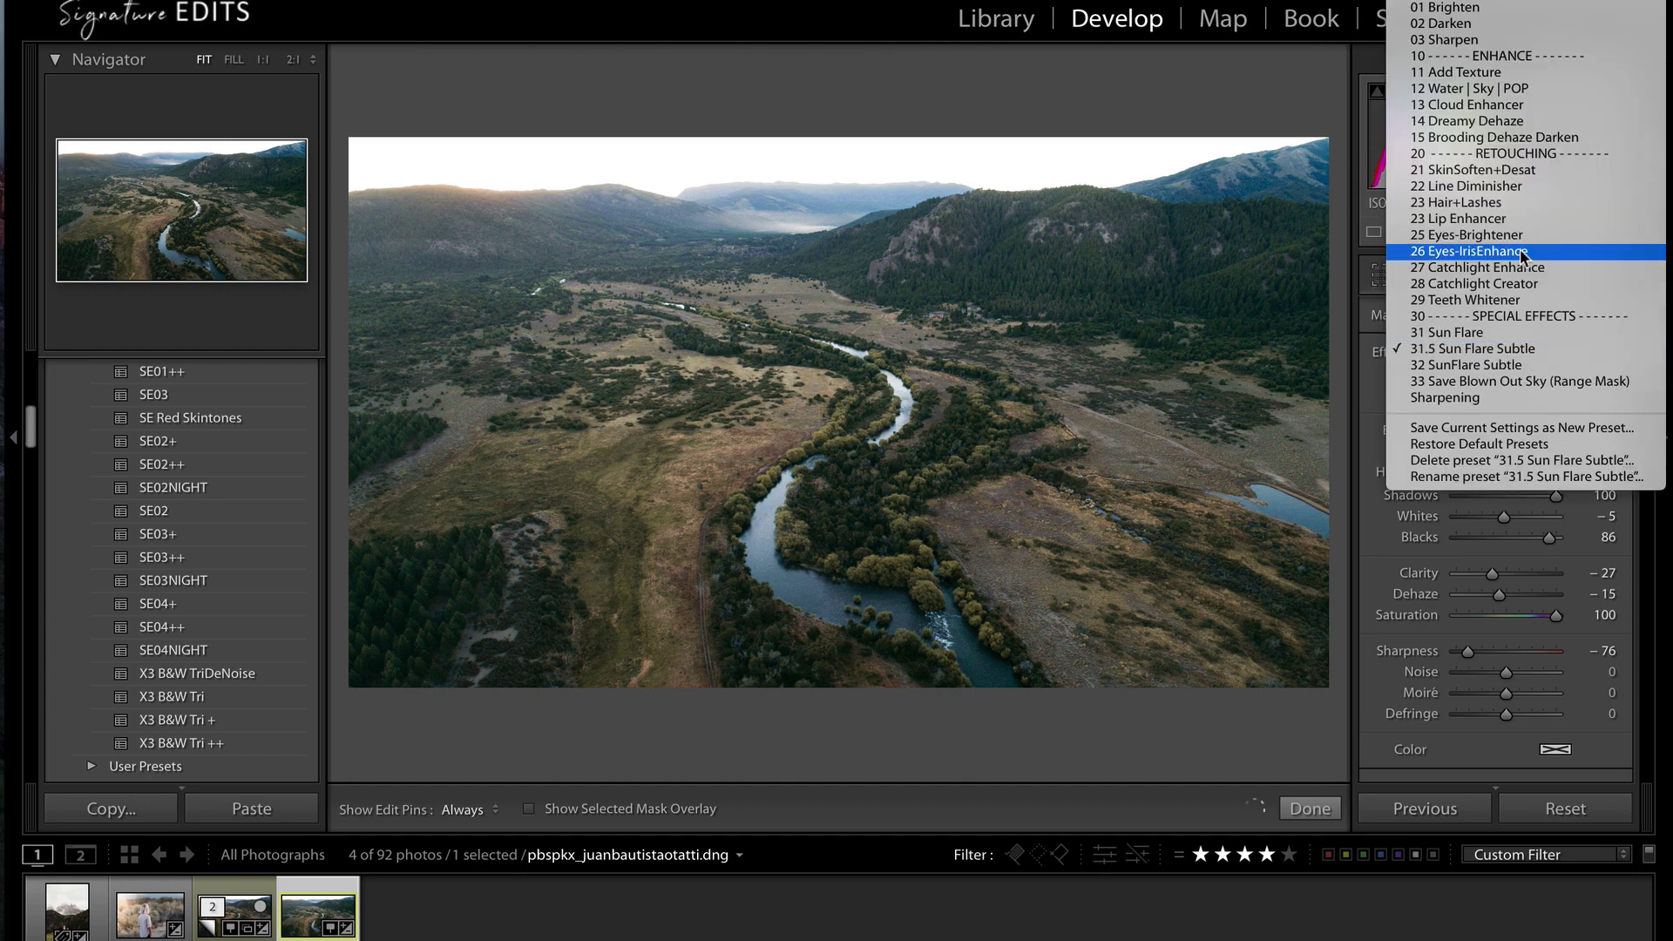
{"action": "scroll", "coordinate": [1524, 235], "scroll_direction": "up", "scroll_amount": 5}
Starting from a plain Exposure effect, draw a low-contrast radial filter and move it toward the upper-left hills.
{"action": "left_click", "coordinate": [1430, 3]}
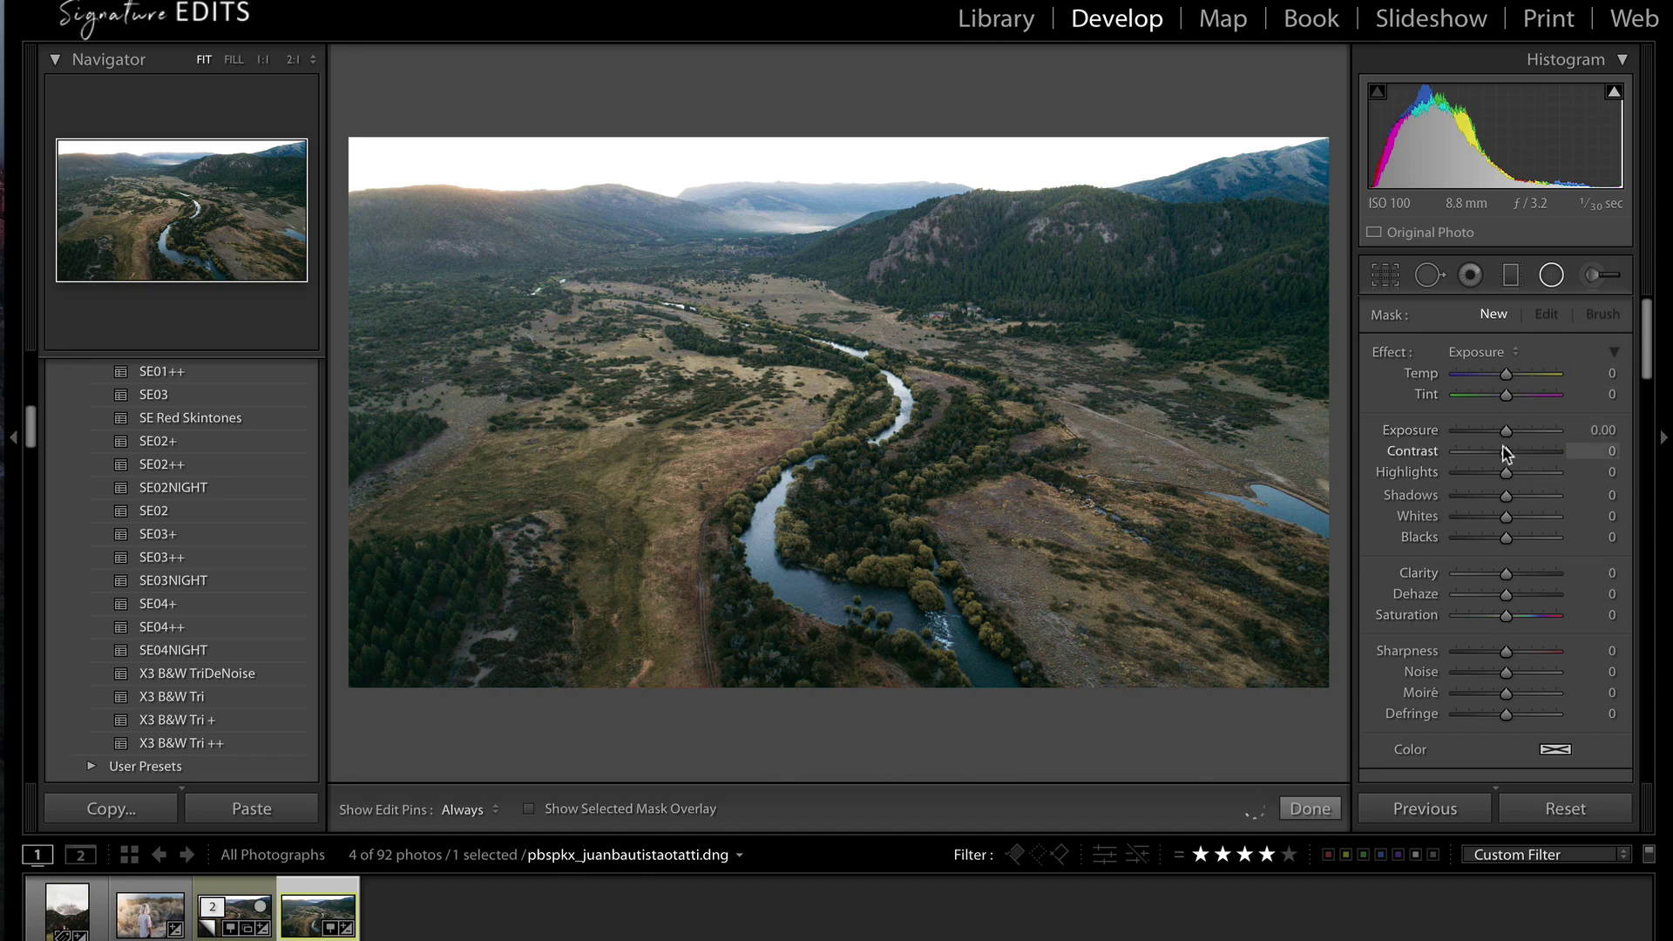
{"action": "left_click_drag", "start_coordinate": [1482, 452], "coordinate": [1469, 451]}
{"action": "left_click_drag", "start_coordinate": [520, 258], "coordinate": [963, 721]}
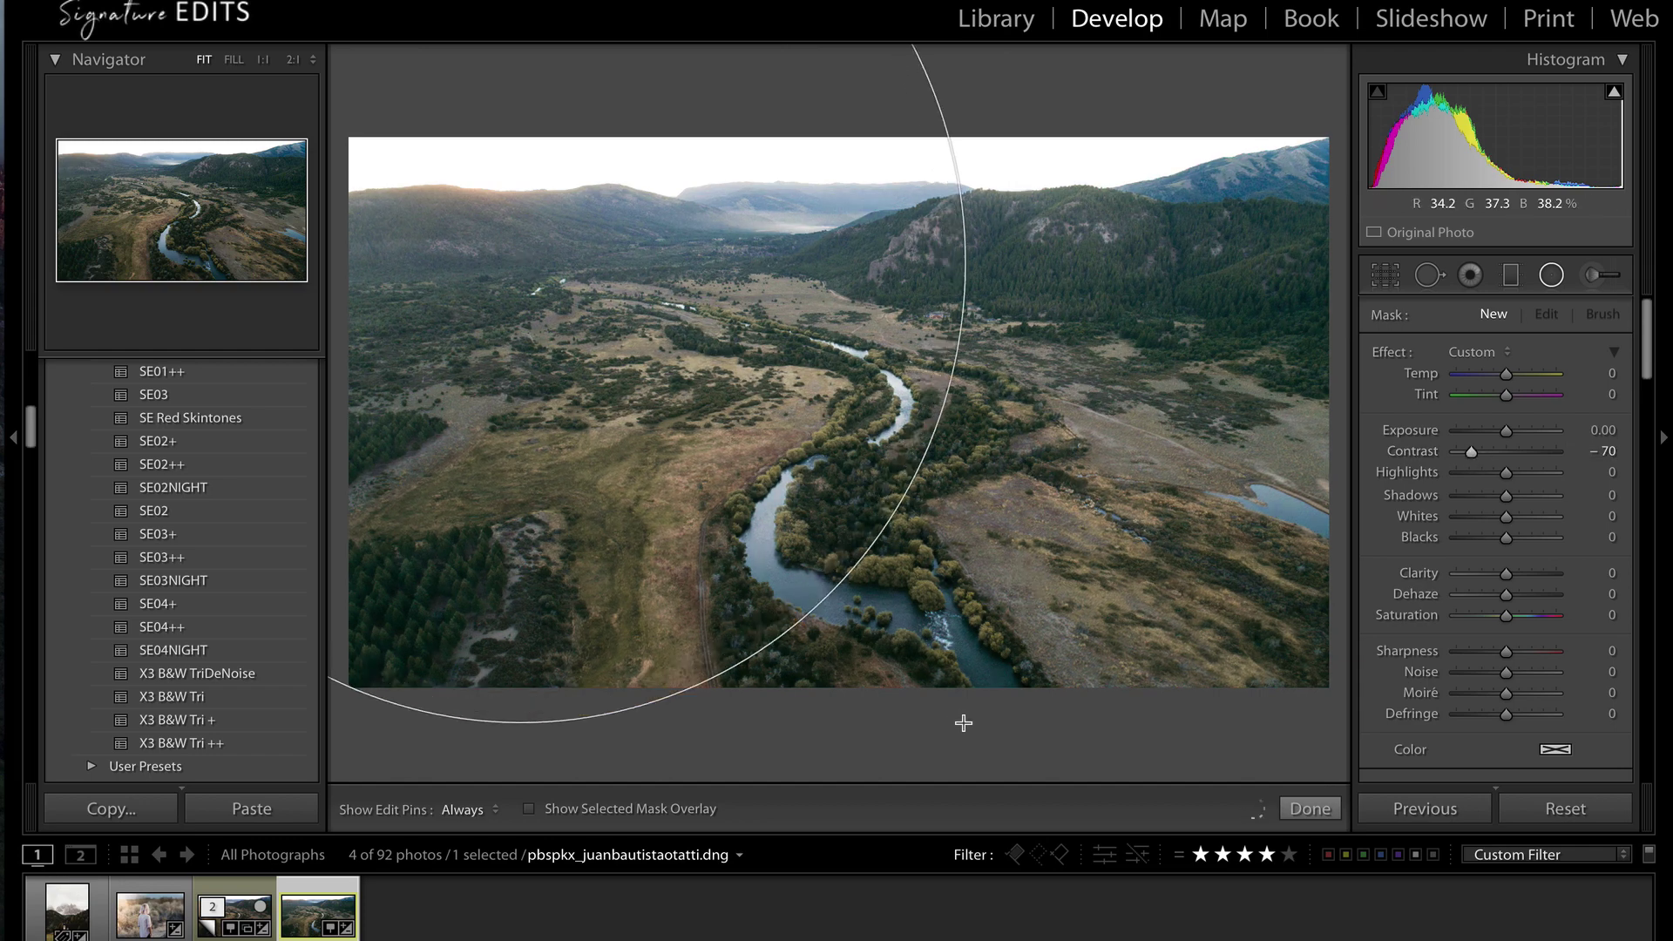
{"action": "left_click_drag", "start_coordinate": [702, 415], "coordinate": [813, 442]}
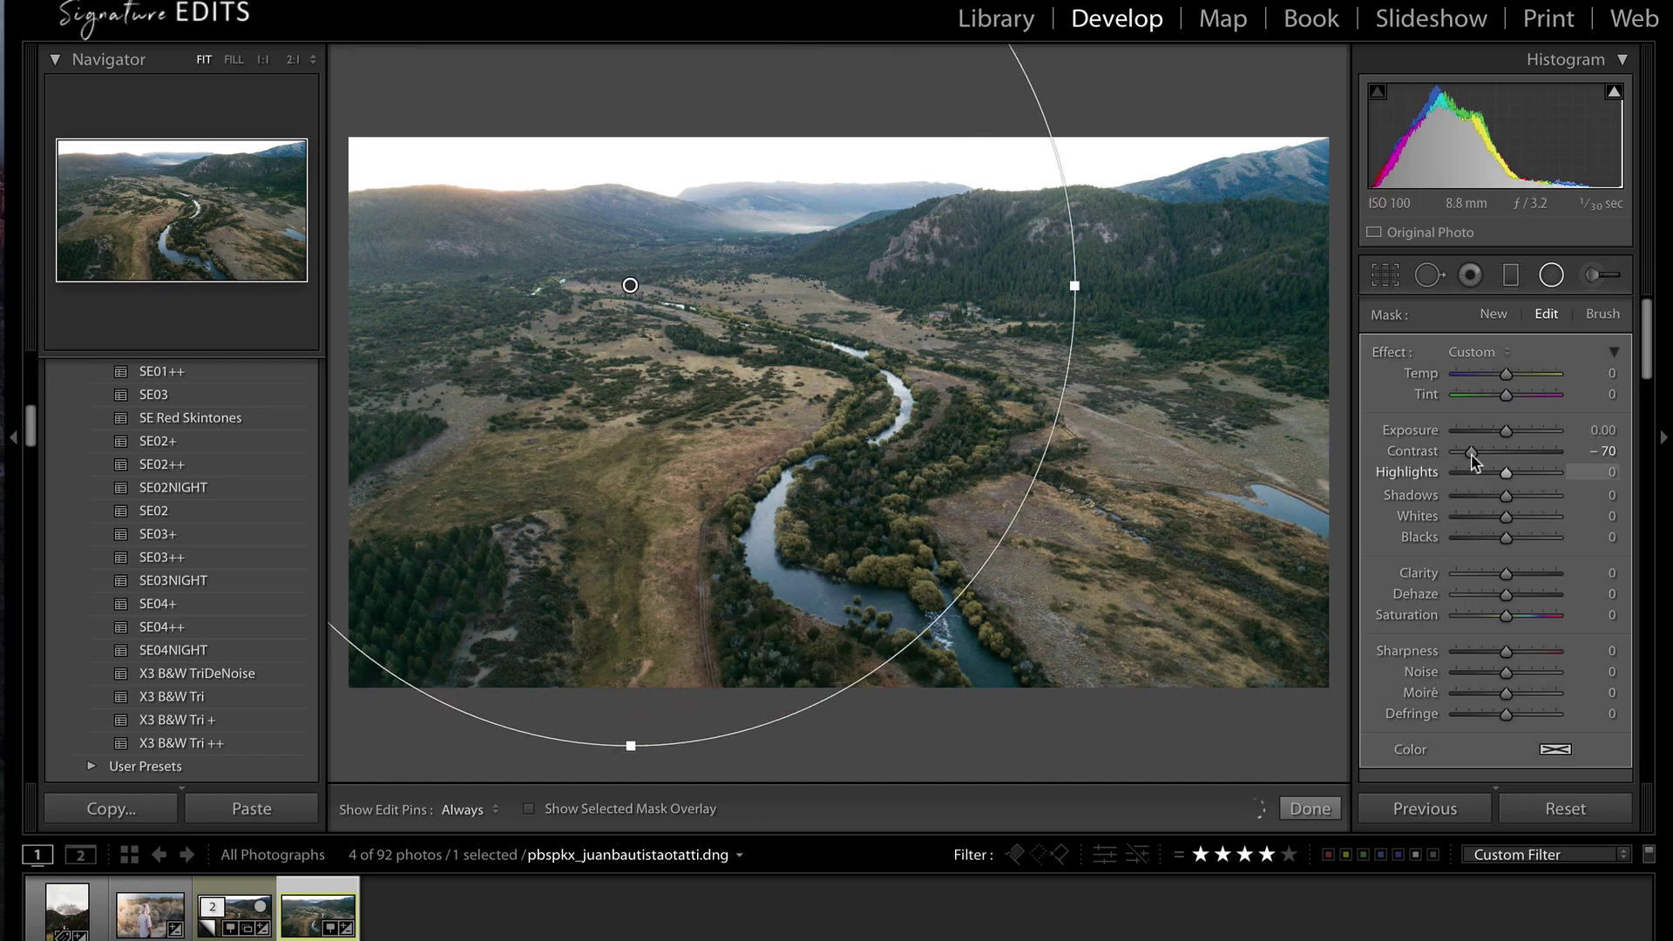
{"action": "left_click_drag", "start_coordinate": [1469, 453], "coordinate": [1479, 452]}
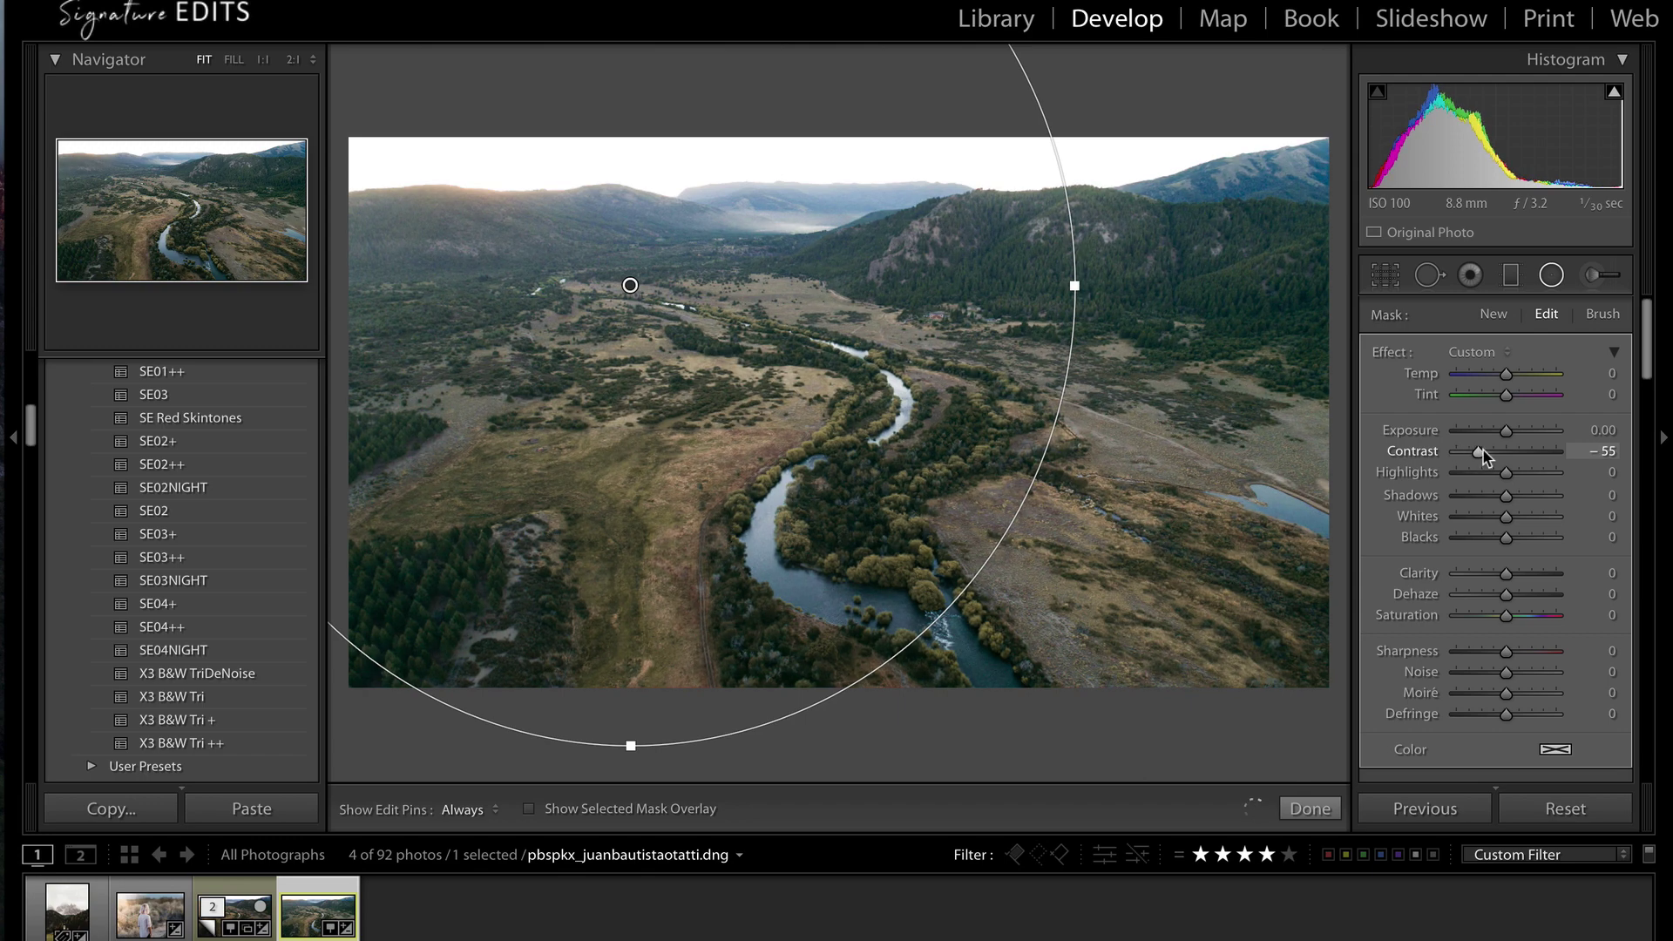
{"action": "left_click_drag", "start_coordinate": [782, 470], "coordinate": [676, 432]}
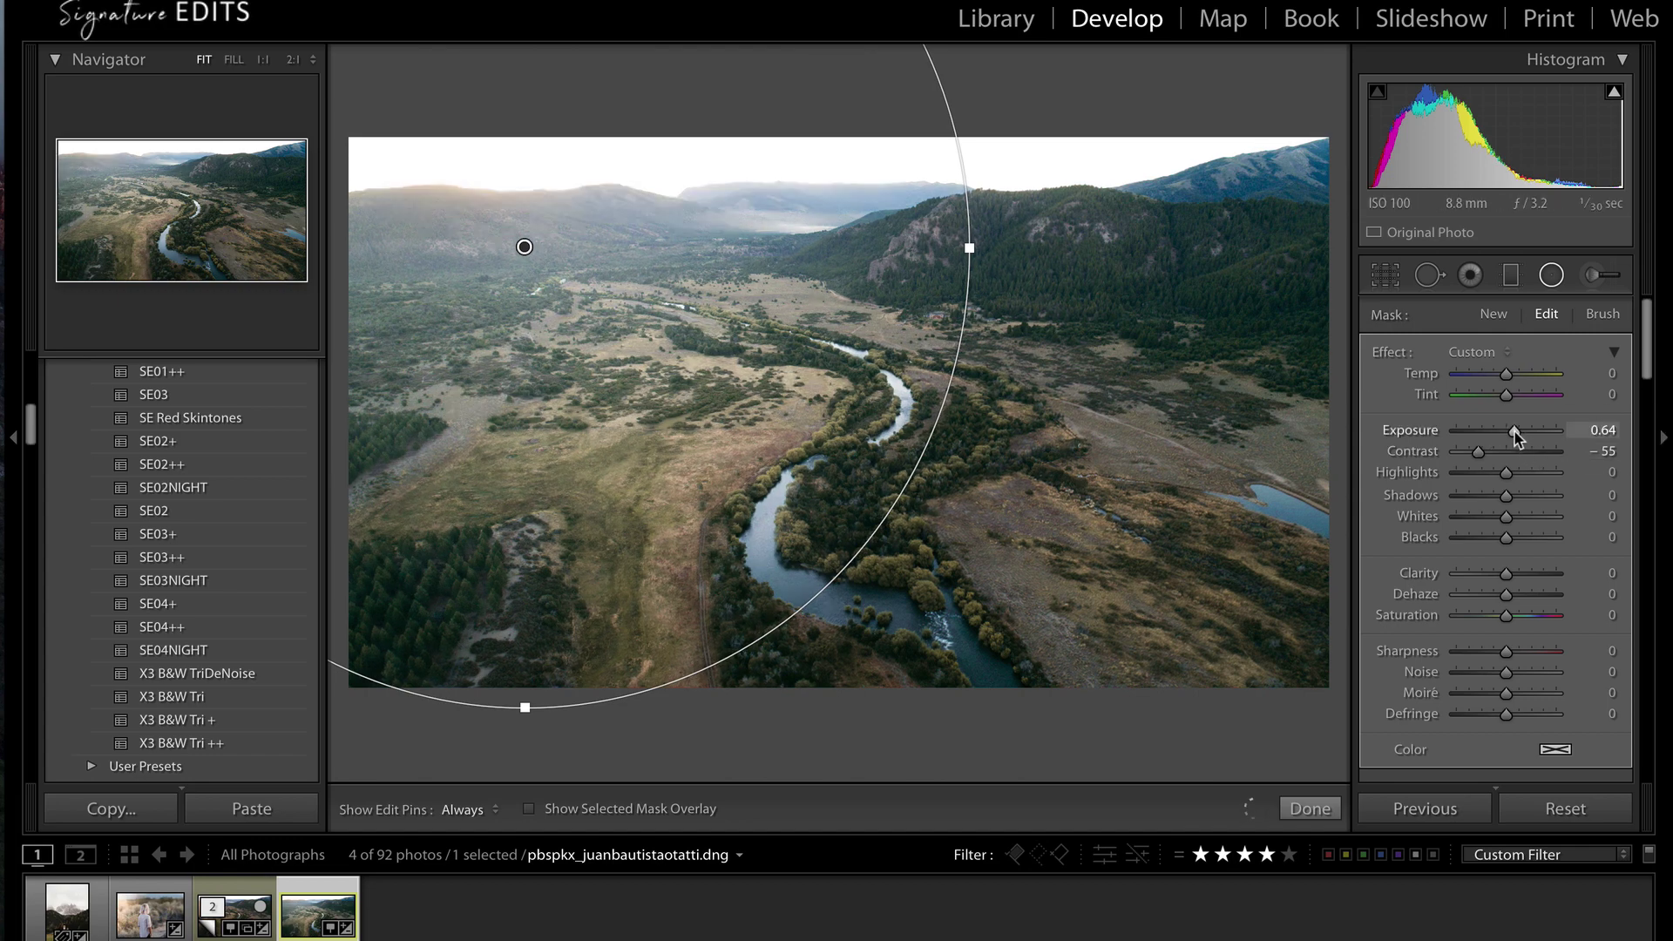
Brighten the filter, set Highlights 33, reduce Clarity to -36 and Dehaze to about -2.
{"action": "left_click_drag", "start_coordinate": [1517, 438], "coordinate": [1521, 438]}
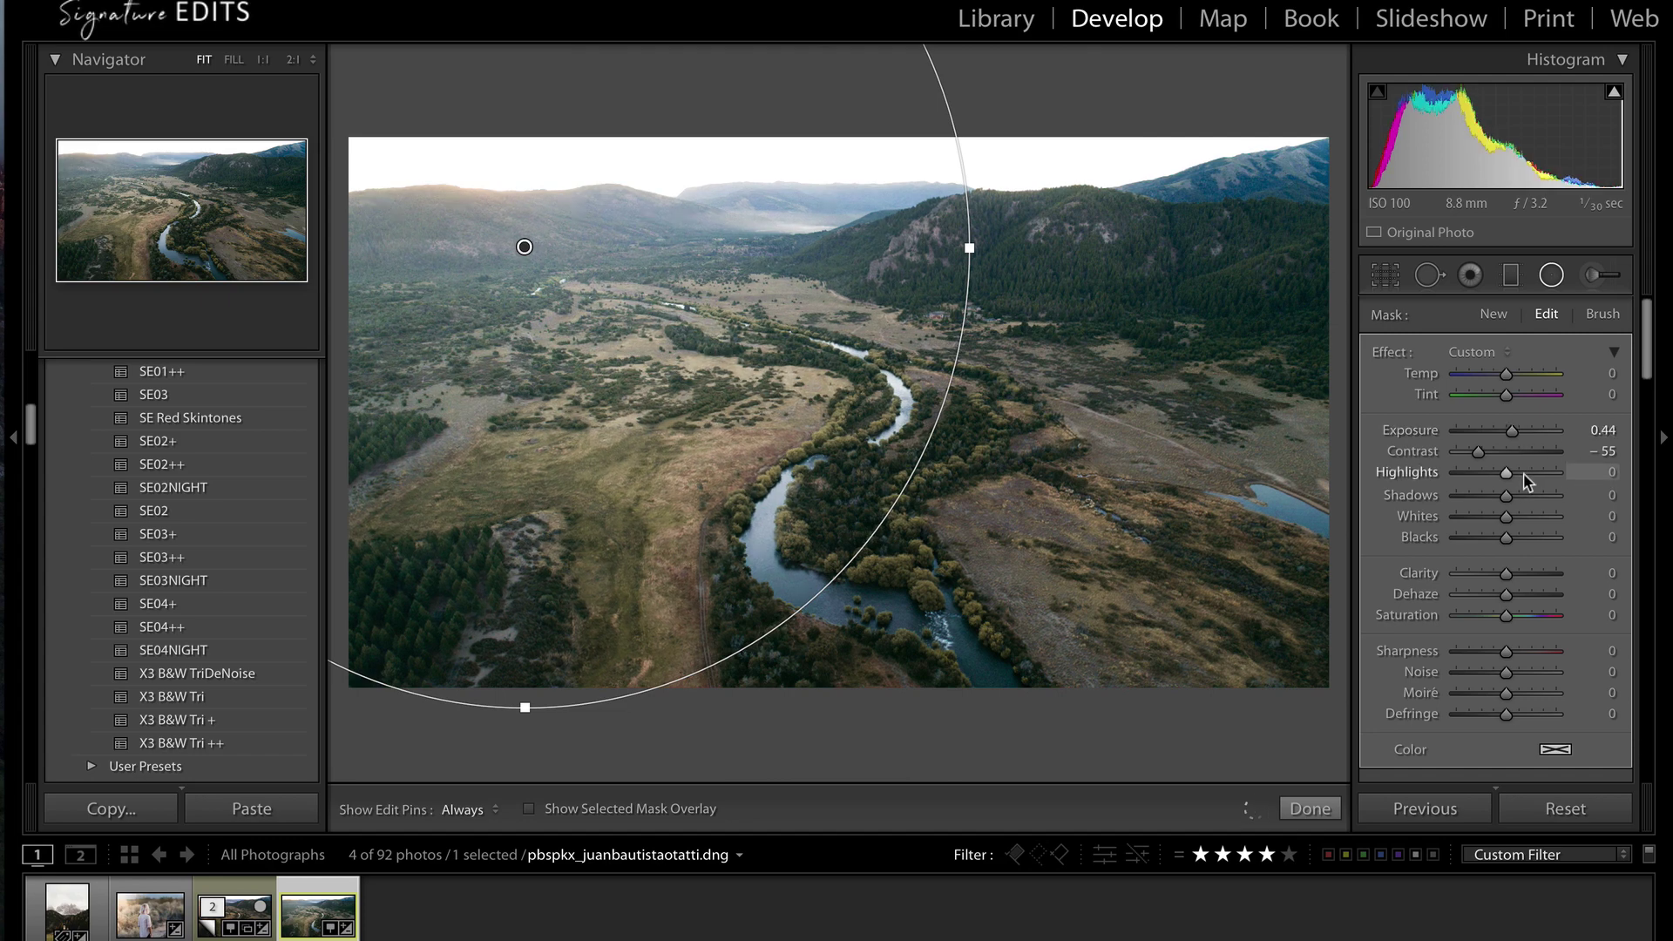
{"action": "left_click", "coordinate": [1524, 473]}
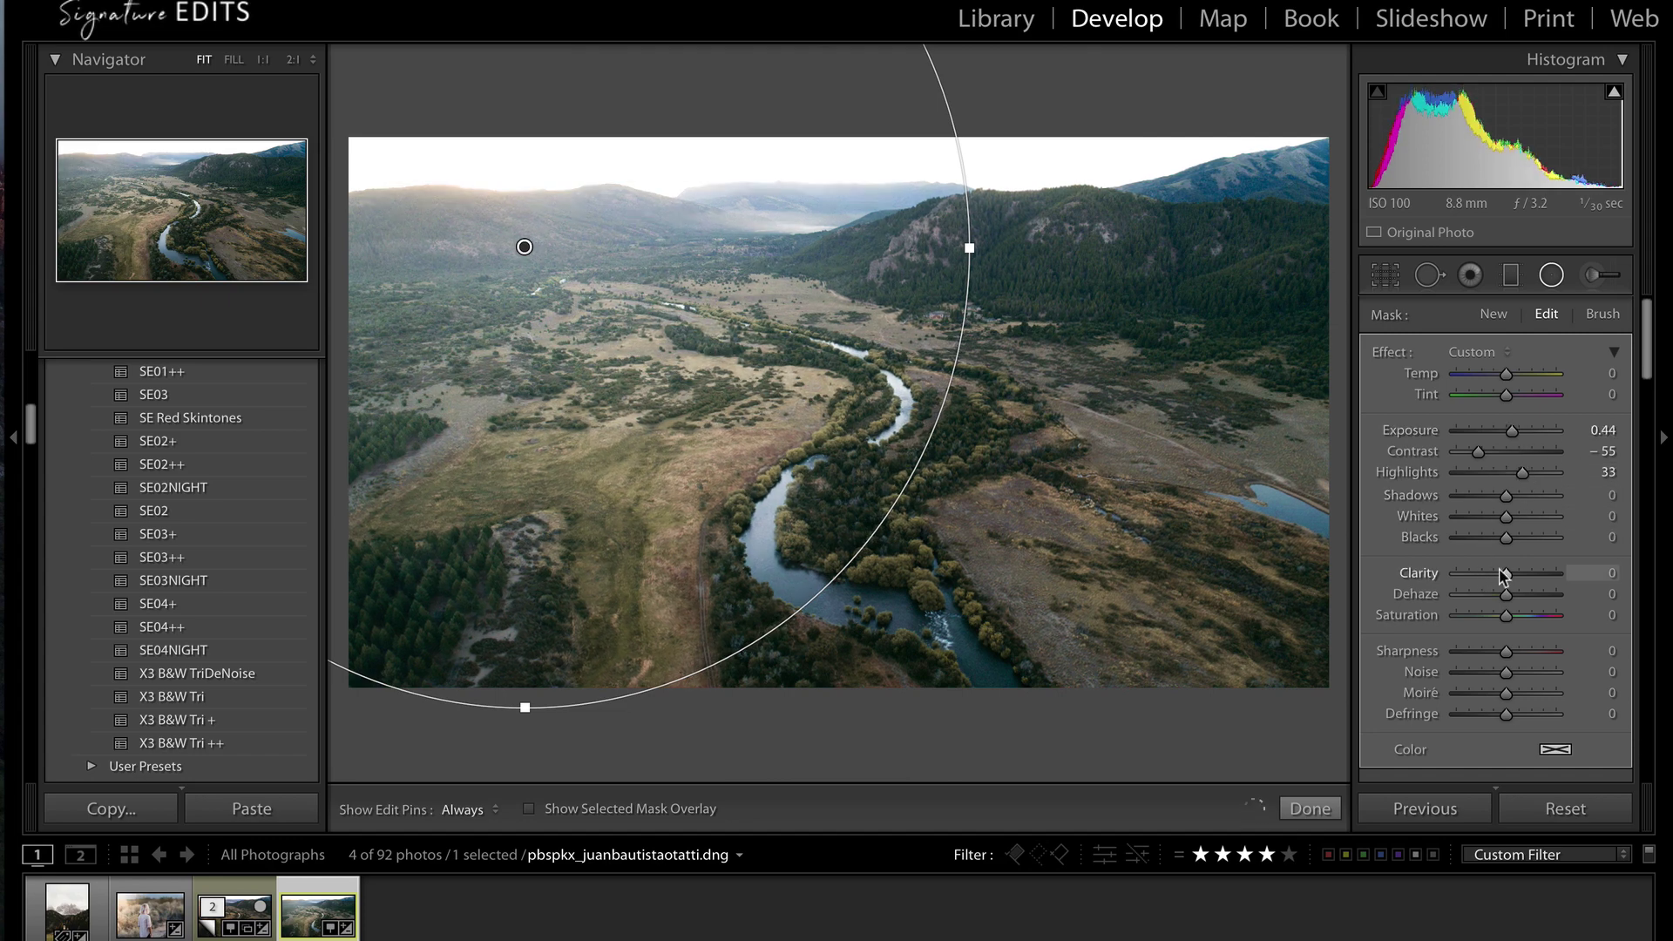
{"action": "left_click", "coordinate": [1478, 573]}
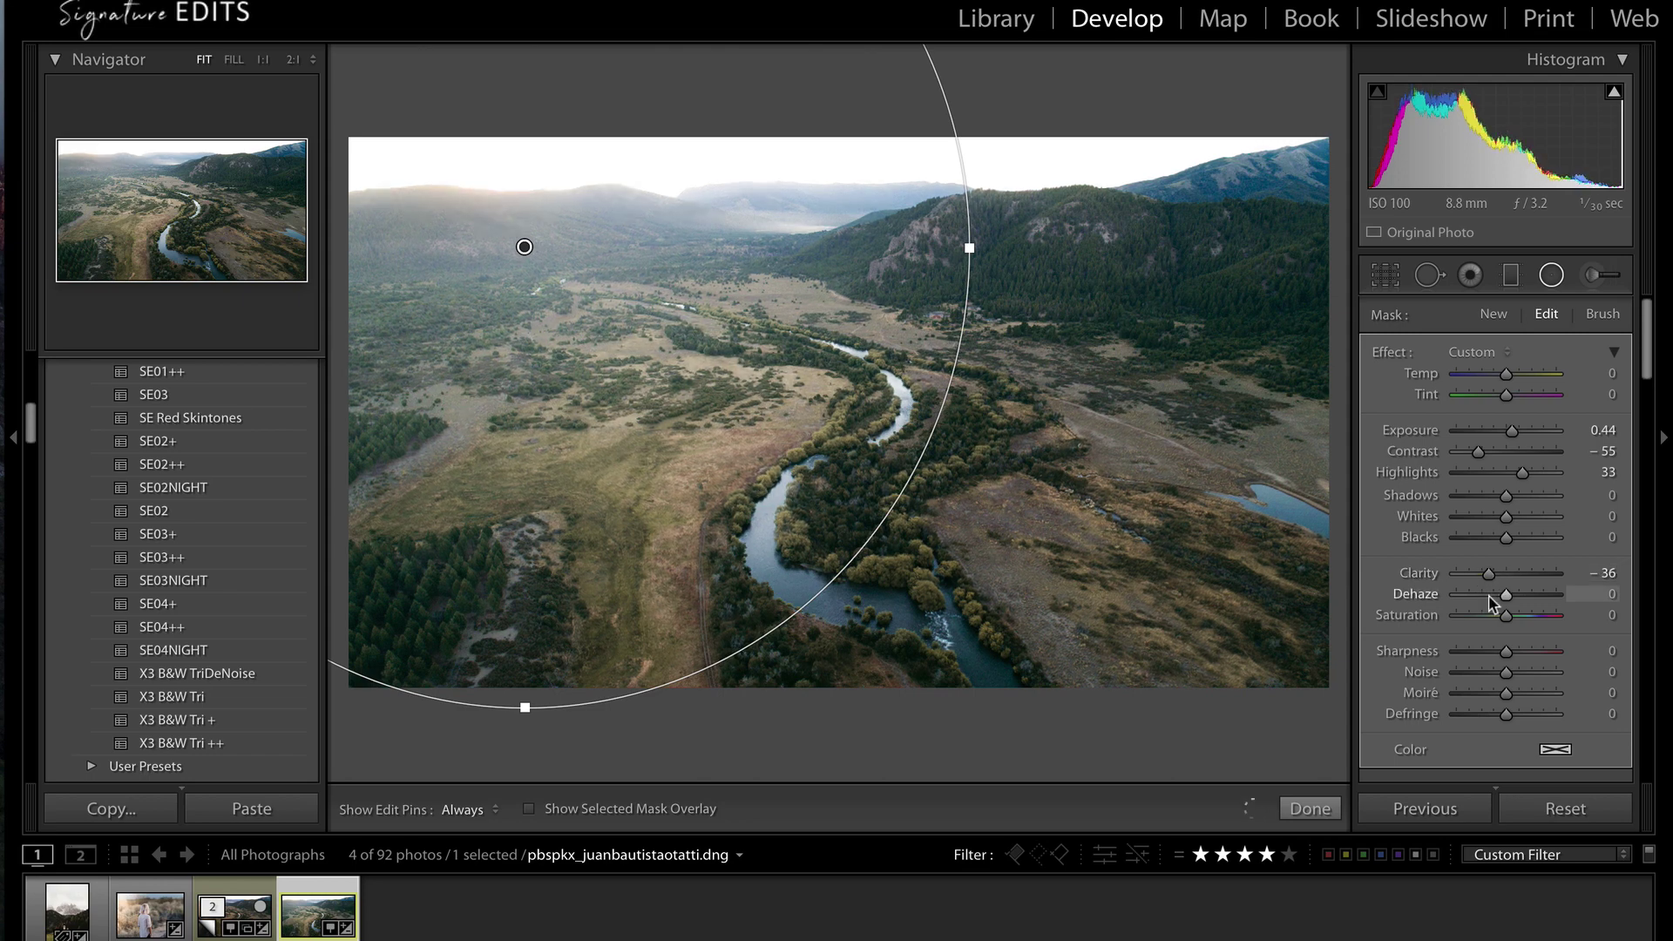
{"action": "left_click", "coordinate": [1490, 594]}
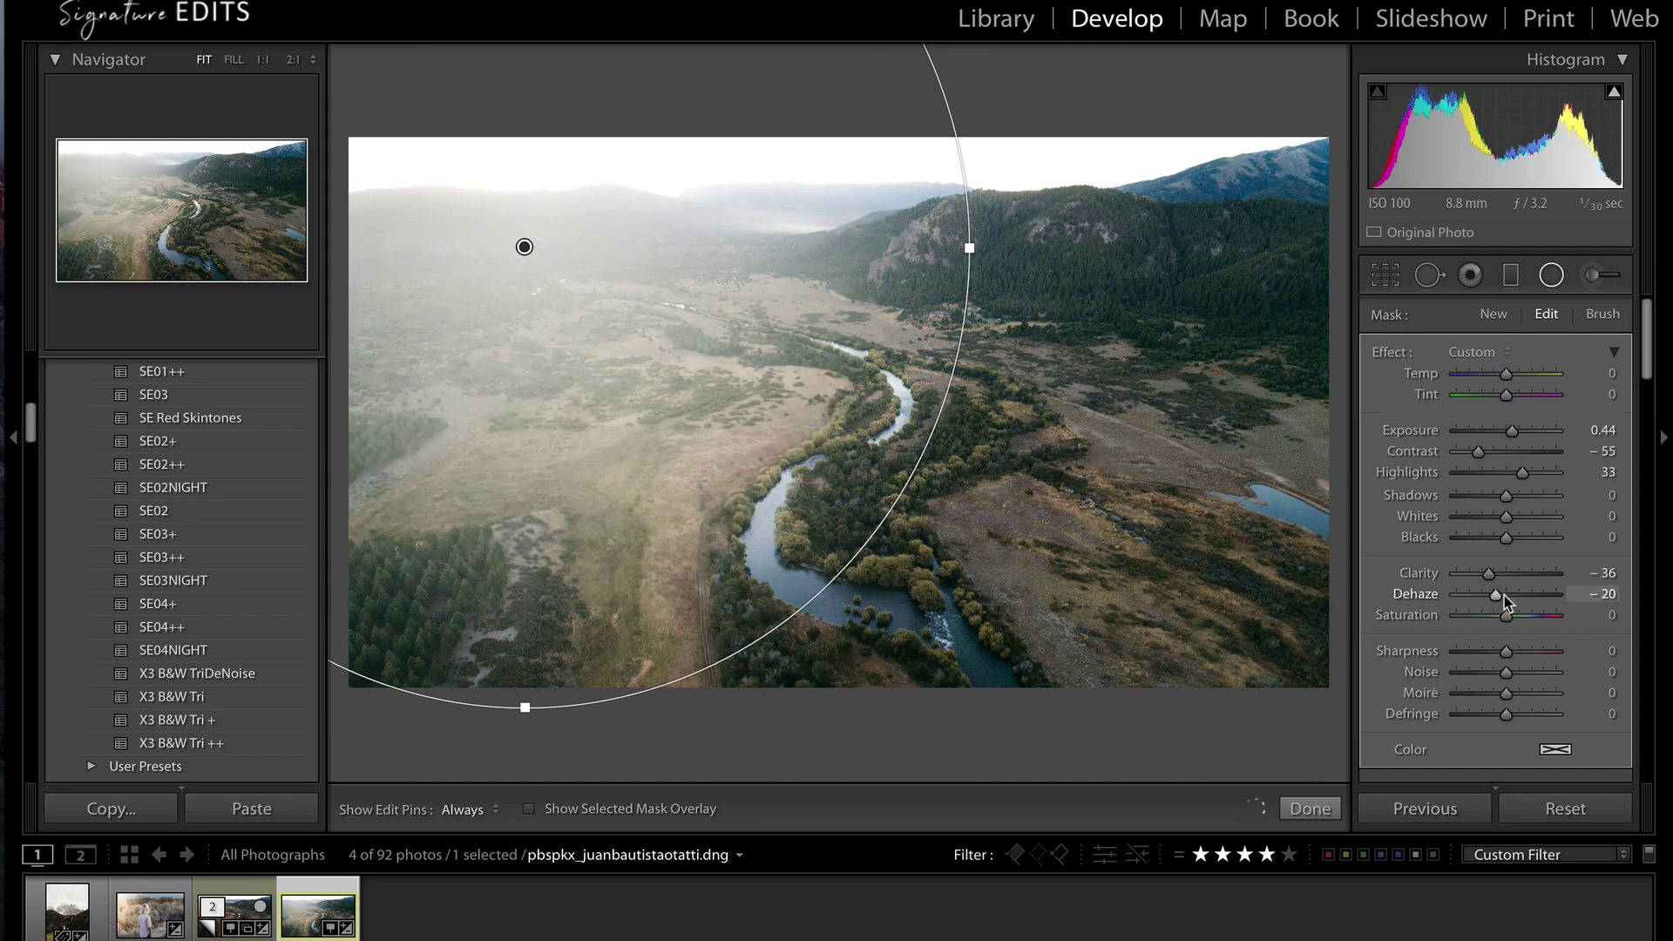
{"action": "left_click", "coordinate": [1509, 595]}
{"action": "left_click", "coordinate": [1506, 594]}
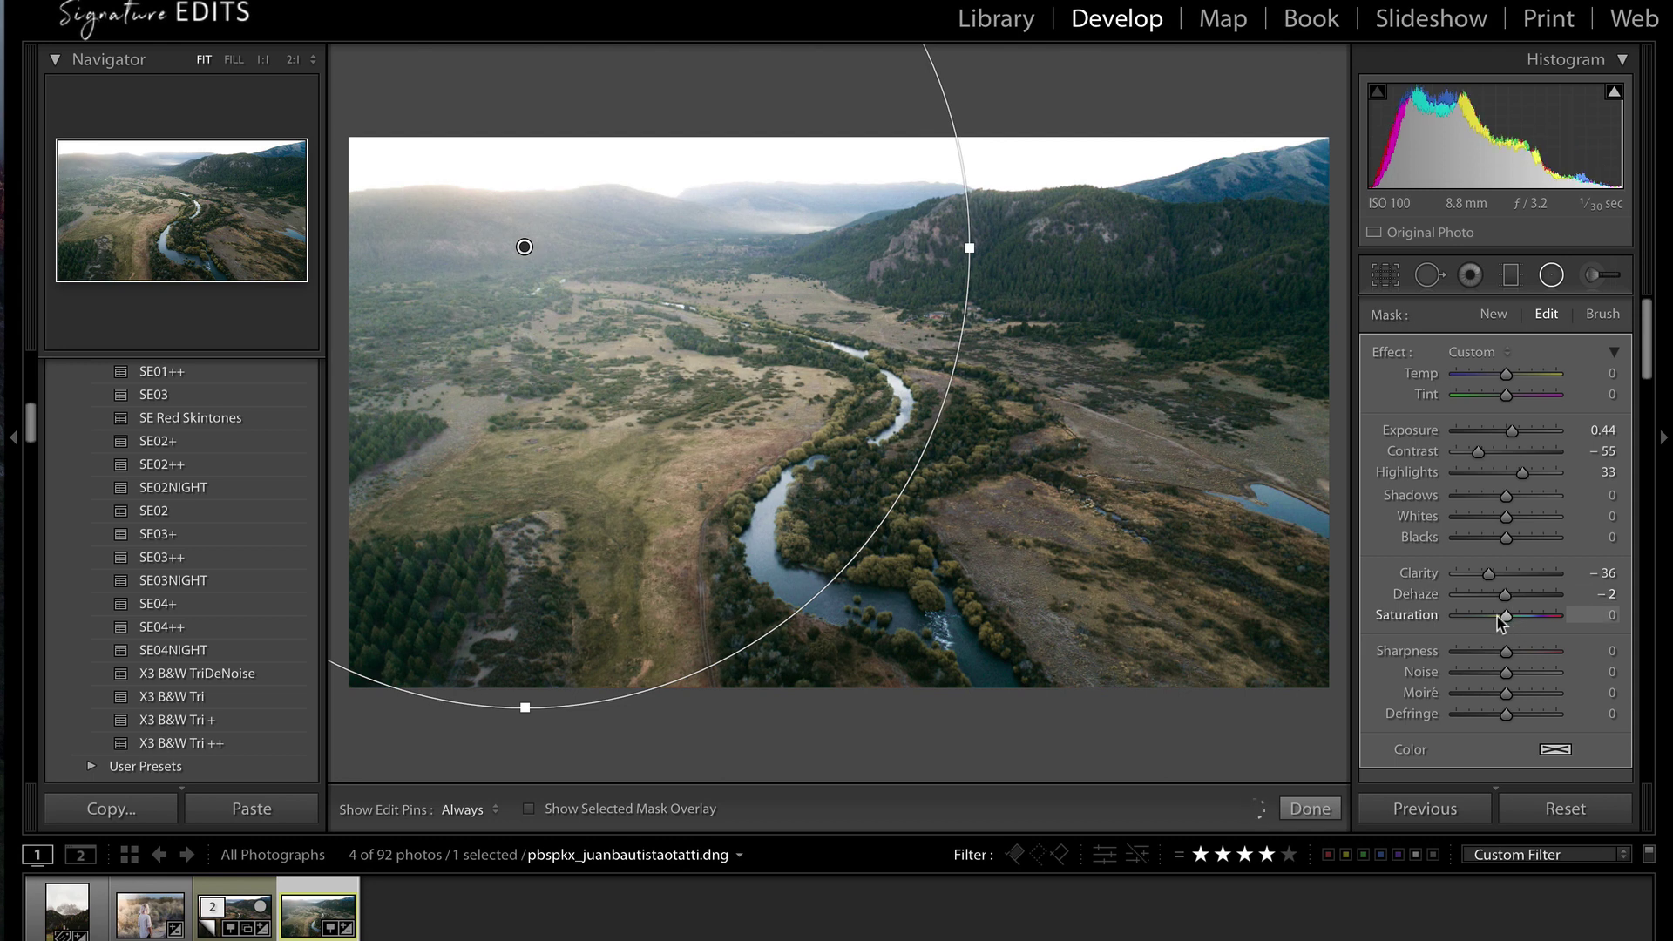
{"action": "scroll", "coordinate": [1501, 619], "scroll_direction": "down", "scroll_amount": 1}
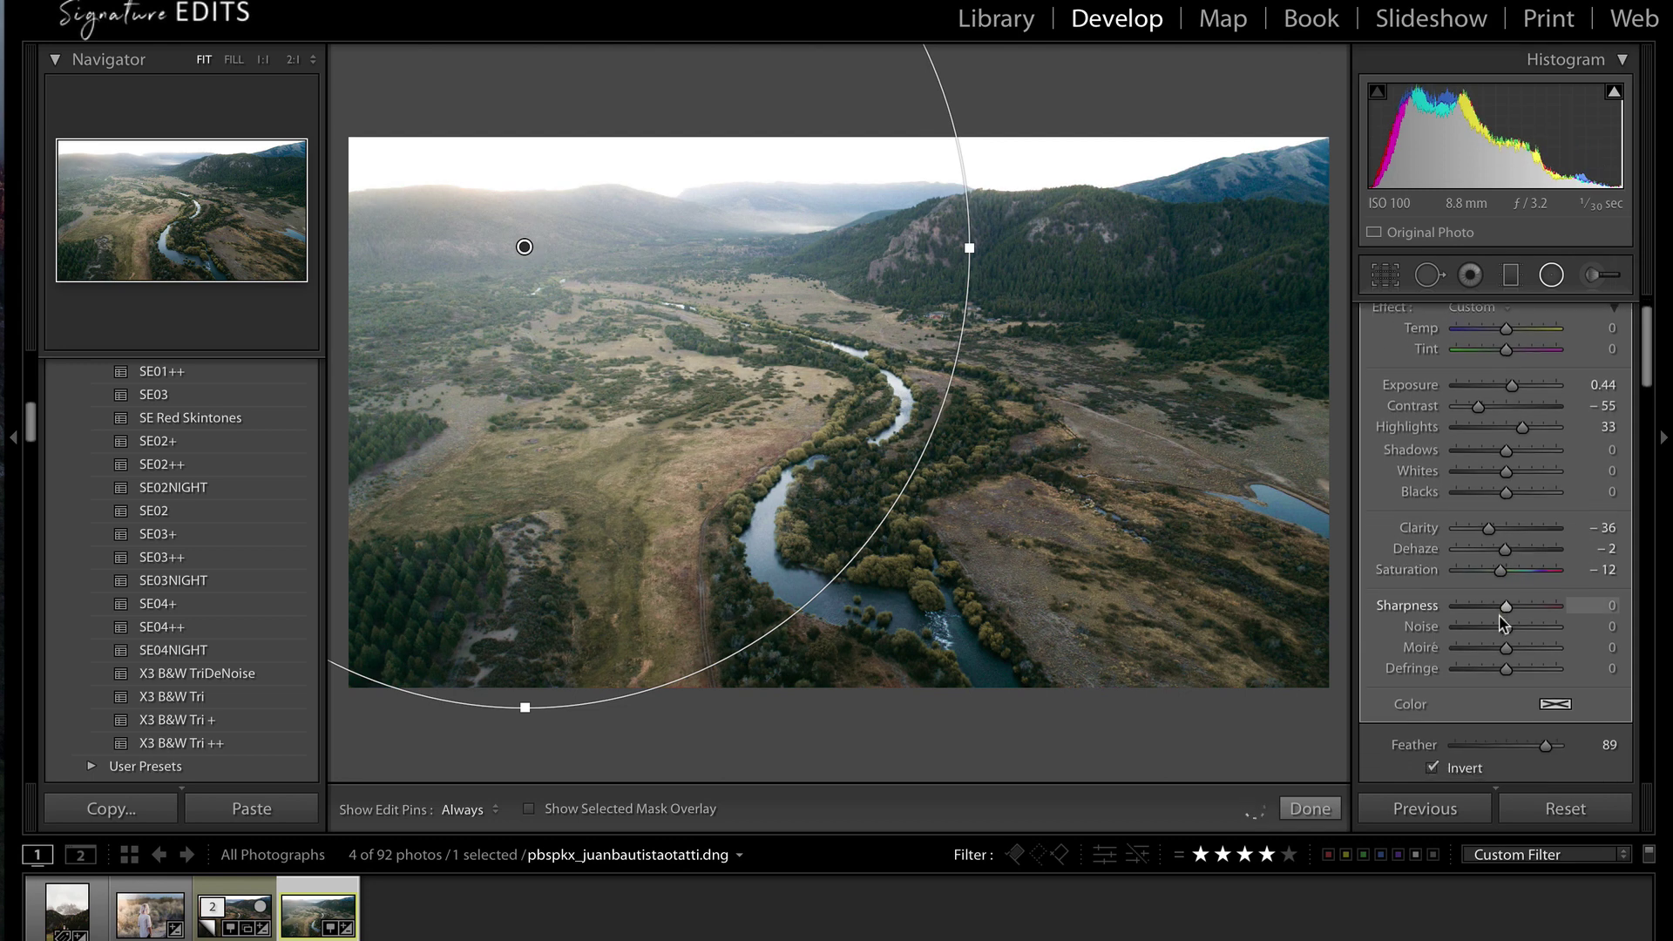
Warm the filter to Temp 100 with Tint -5 and move the circle left.
{"action": "left_click_drag", "start_coordinate": [1507, 357], "coordinate": [1565, 351]}
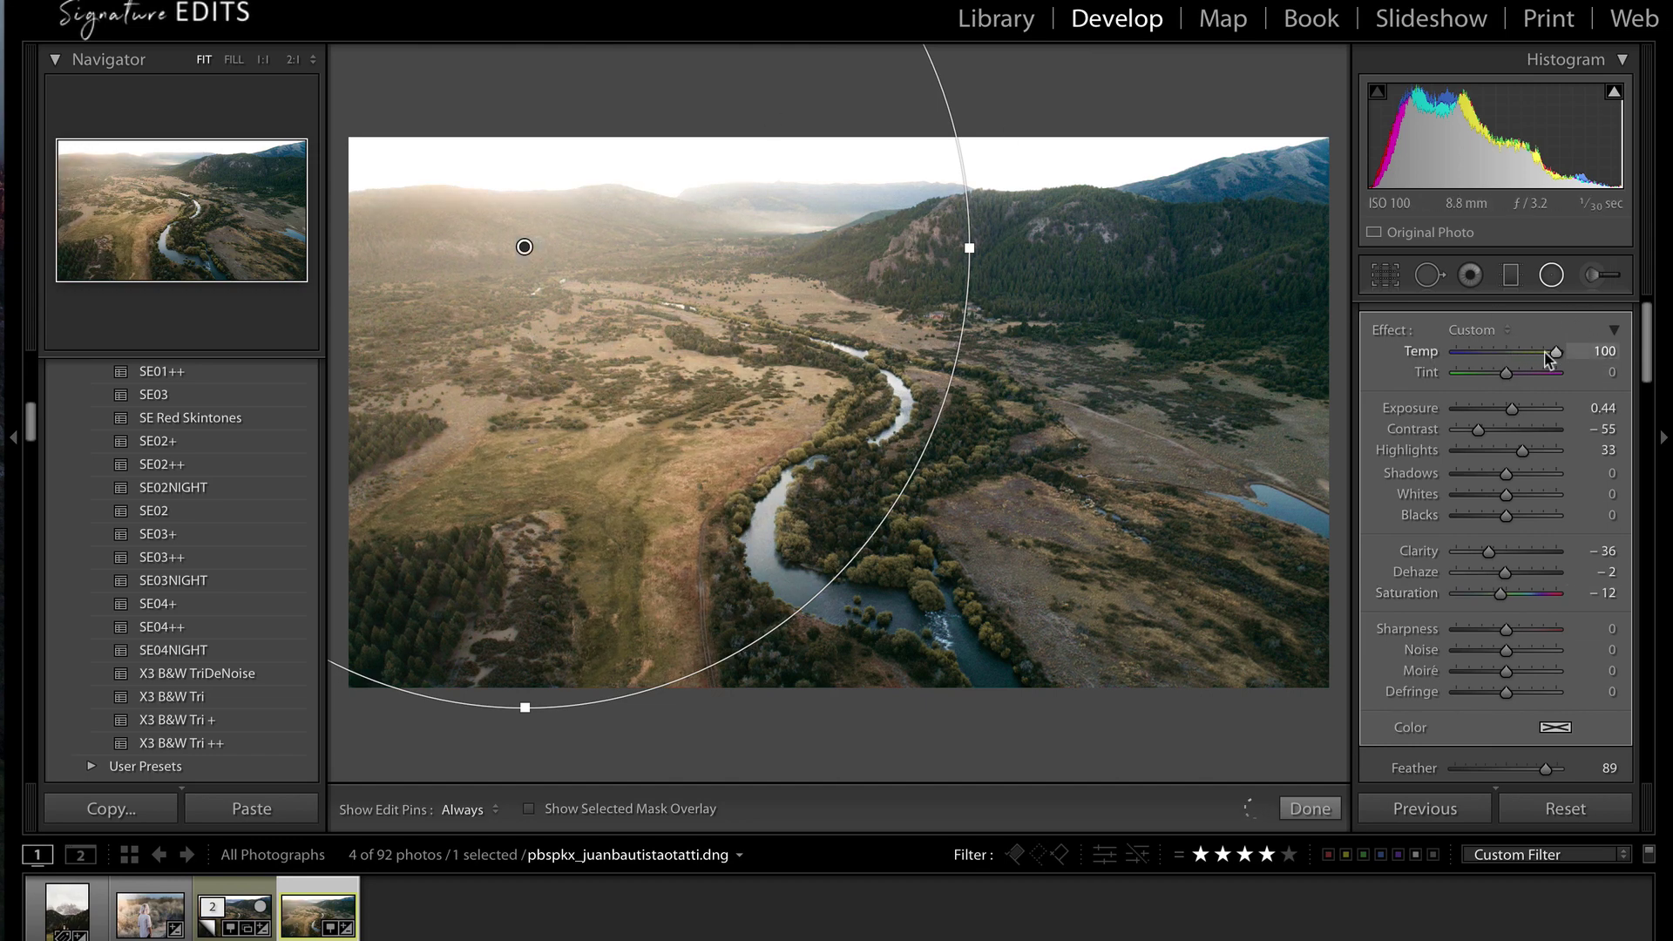
{"action": "left_click", "coordinate": [1513, 374]}
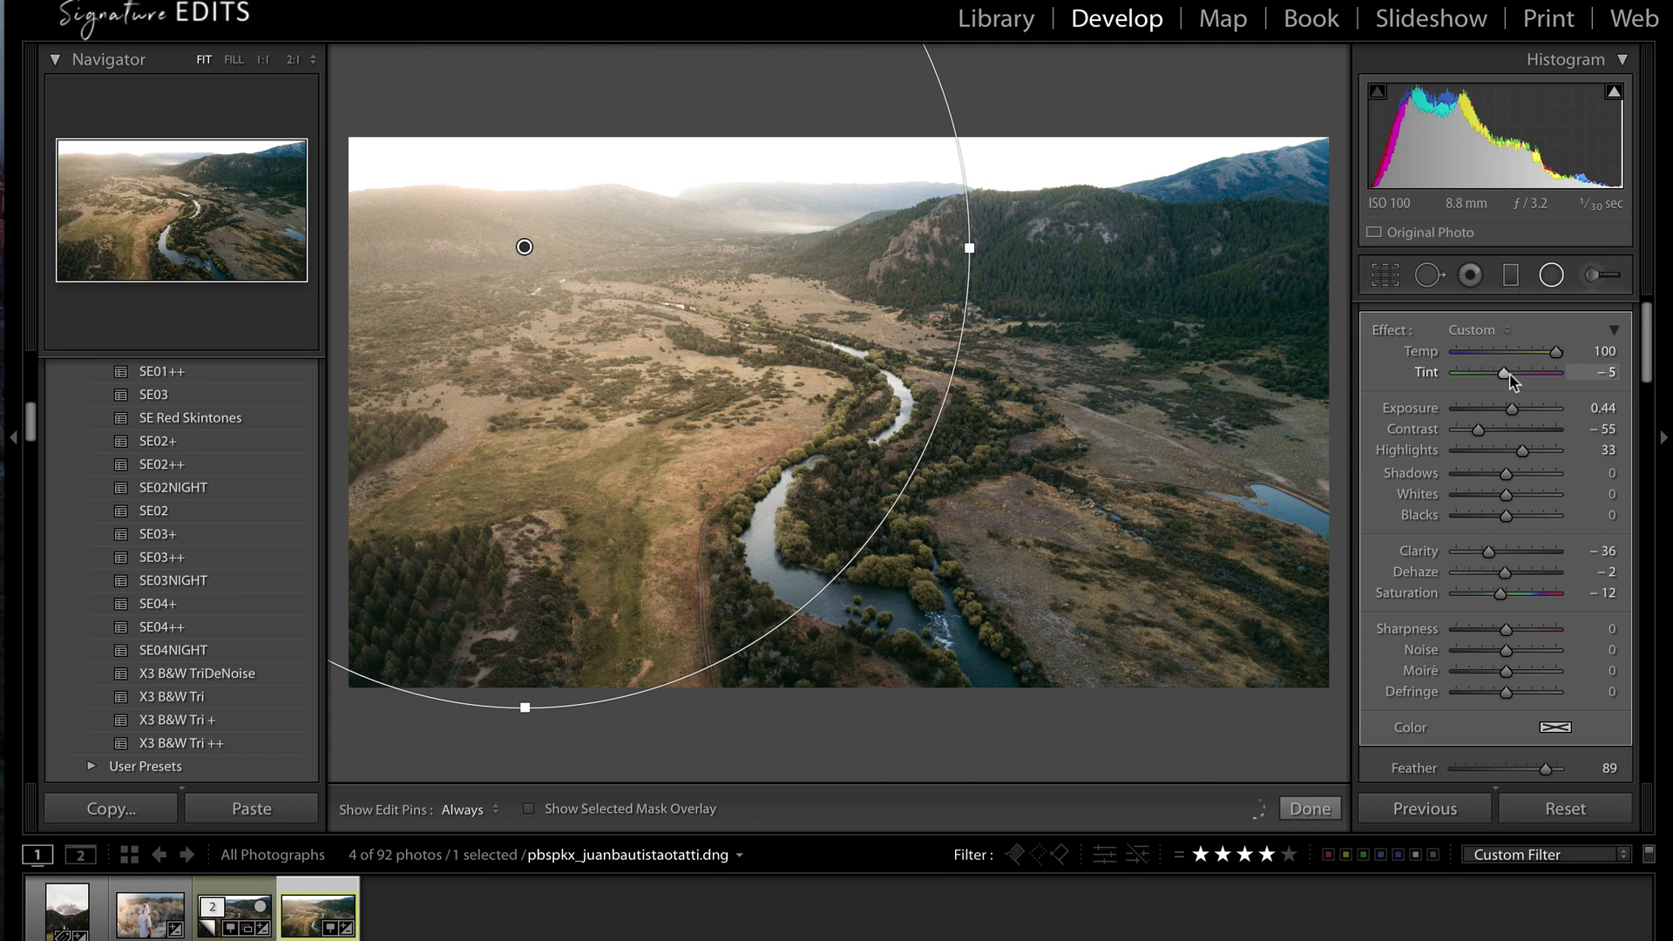
{"action": "left_click_drag", "start_coordinate": [695, 438], "coordinate": [433, 366]}
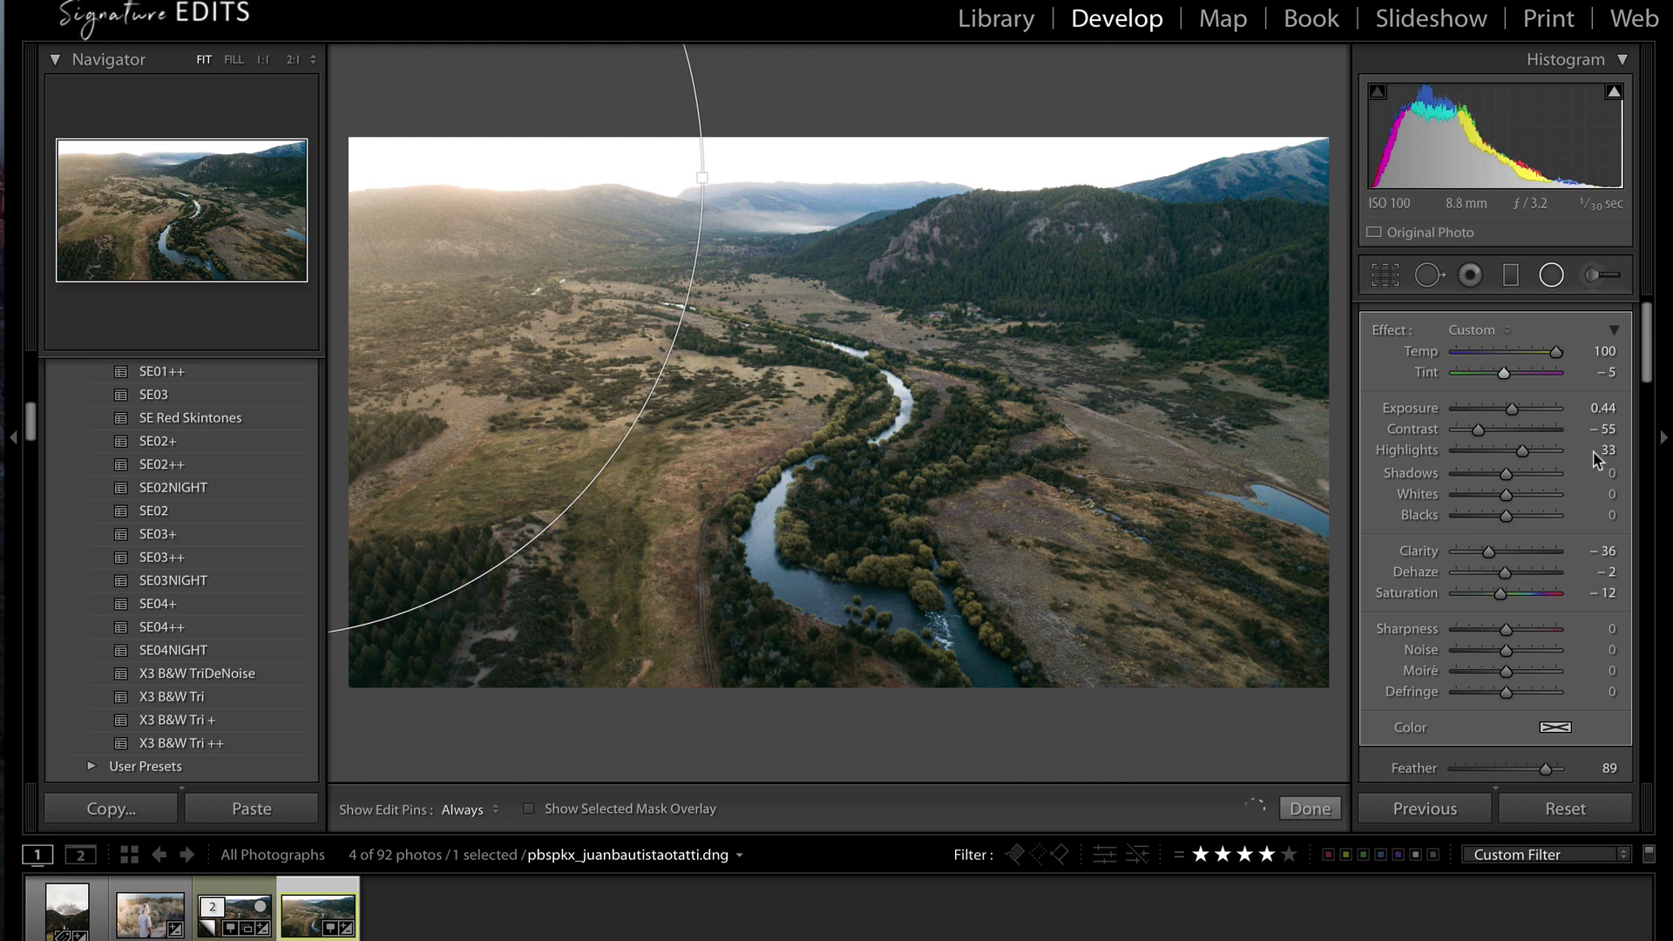
Set the filter's Exposure to 0.59, Contrast -39 and Blacks -64.
{"action": "left_click", "coordinate": [1521, 410]}
{"action": "left_click_drag", "start_coordinate": [1521, 409], "coordinate": [1522, 415]}
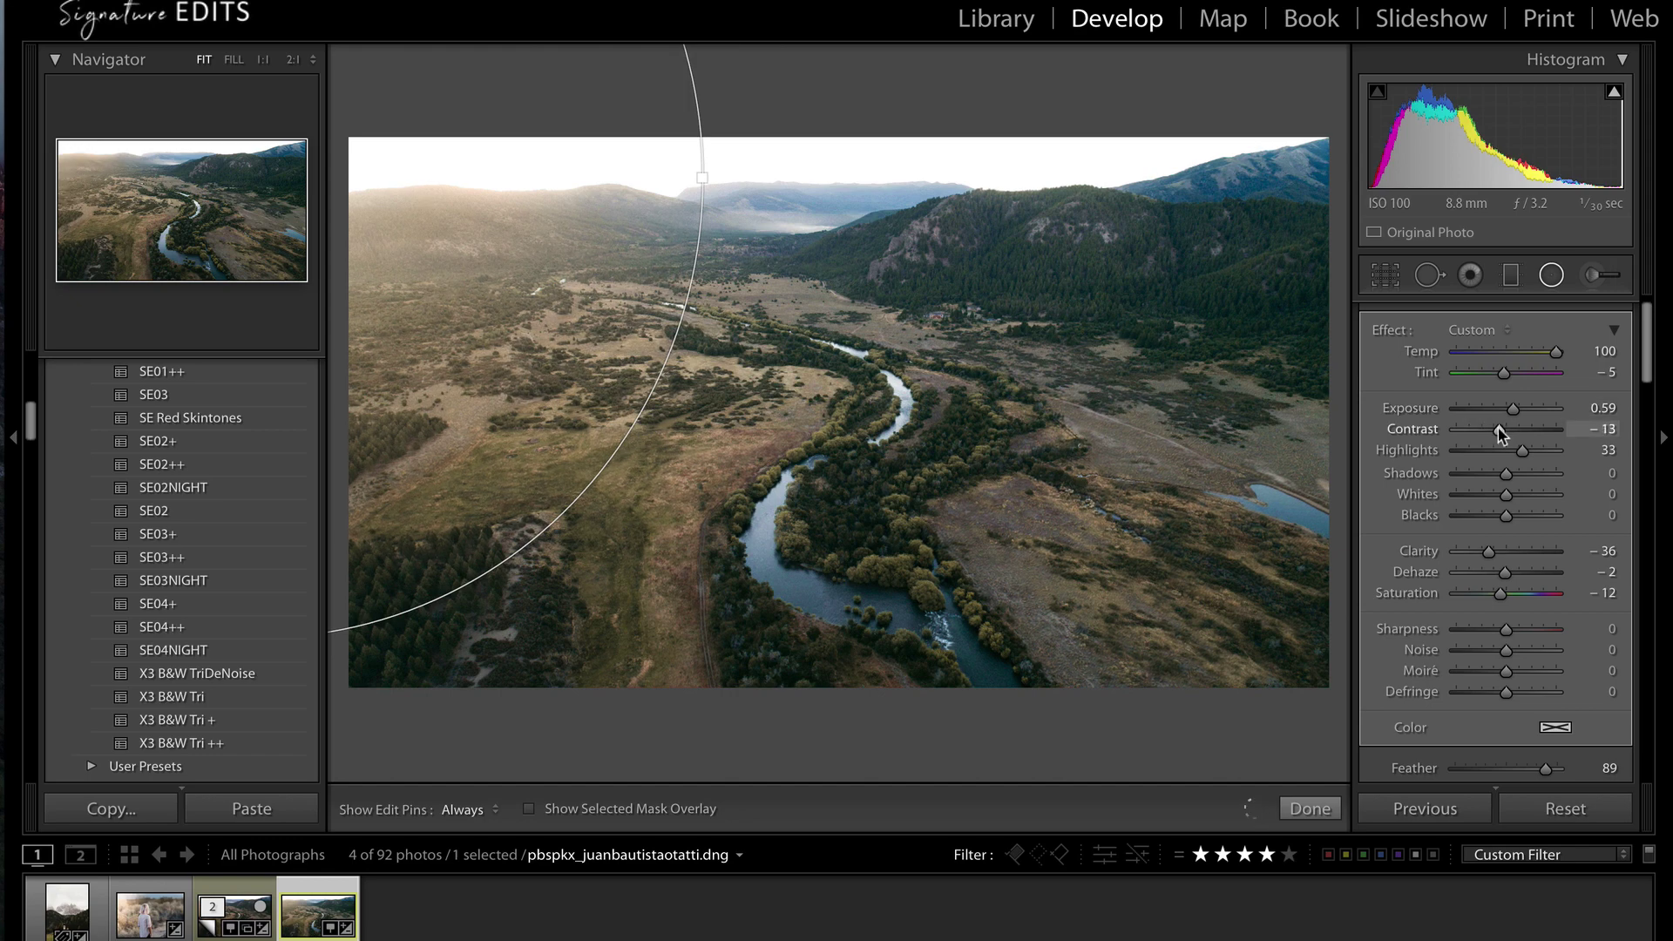
{"action": "left_click_drag", "start_coordinate": [1499, 427], "coordinate": [1488, 429]}
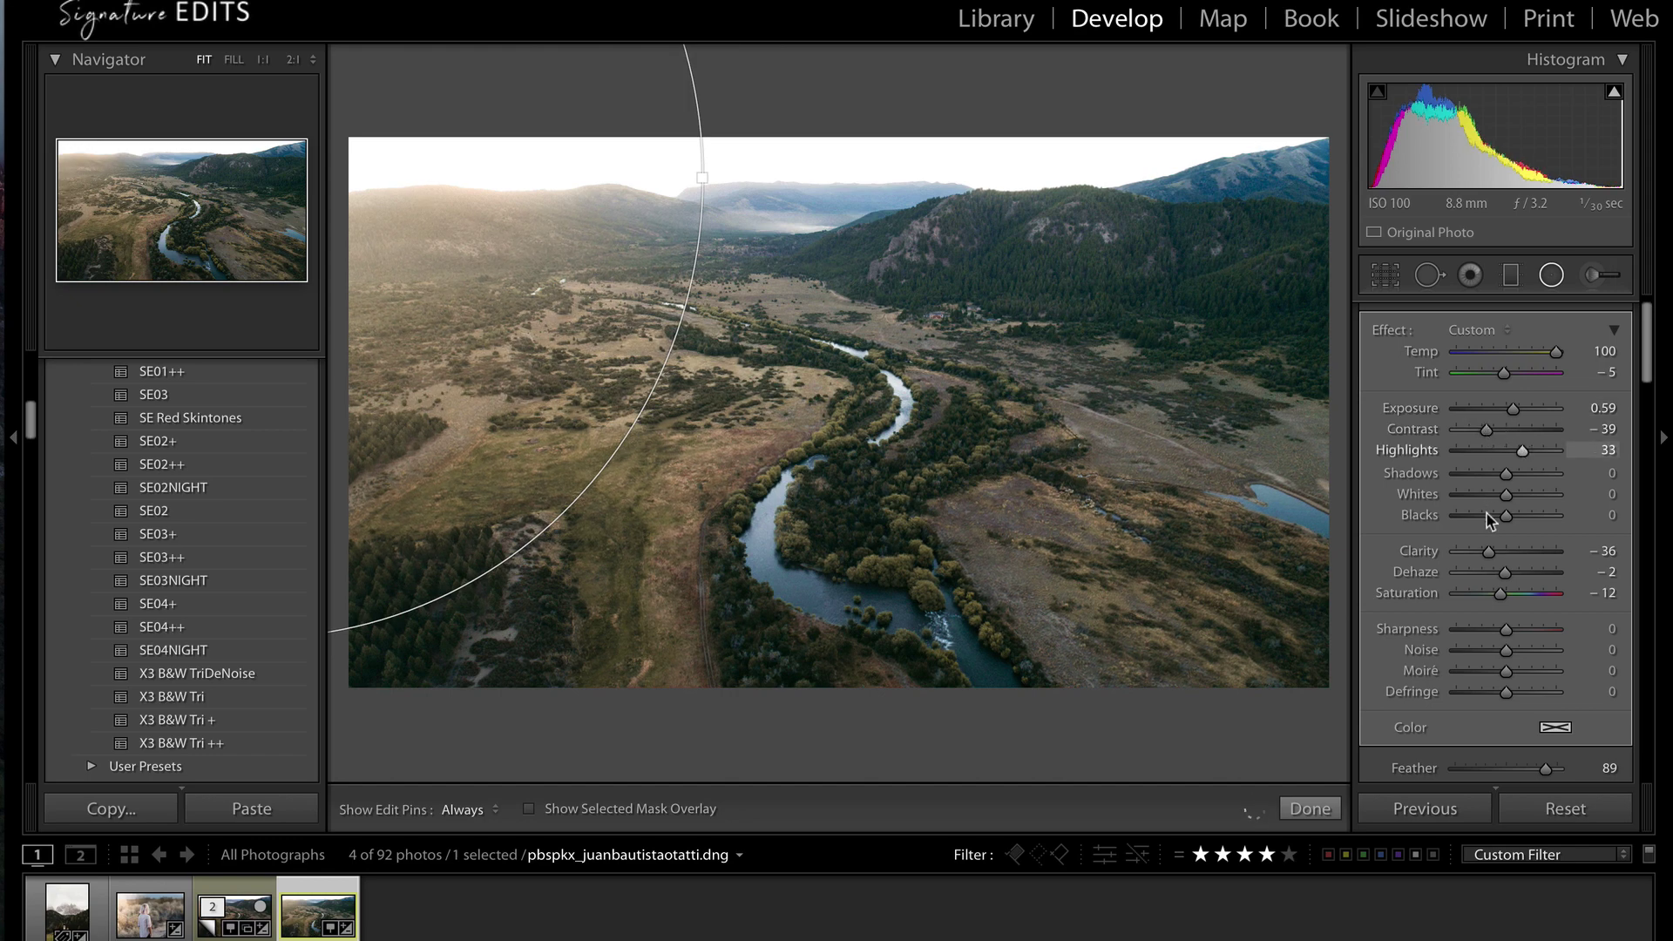
{"action": "left_click_drag", "start_coordinate": [1497, 516], "coordinate": [1467, 525]}
{"action": "left_click_drag", "start_coordinate": [534, 377], "coordinate": [579, 361]}
Set the radial filter's Feather to 100.
{"action": "scroll", "coordinate": [1539, 579], "scroll_direction": "down", "scroll_amount": 4}
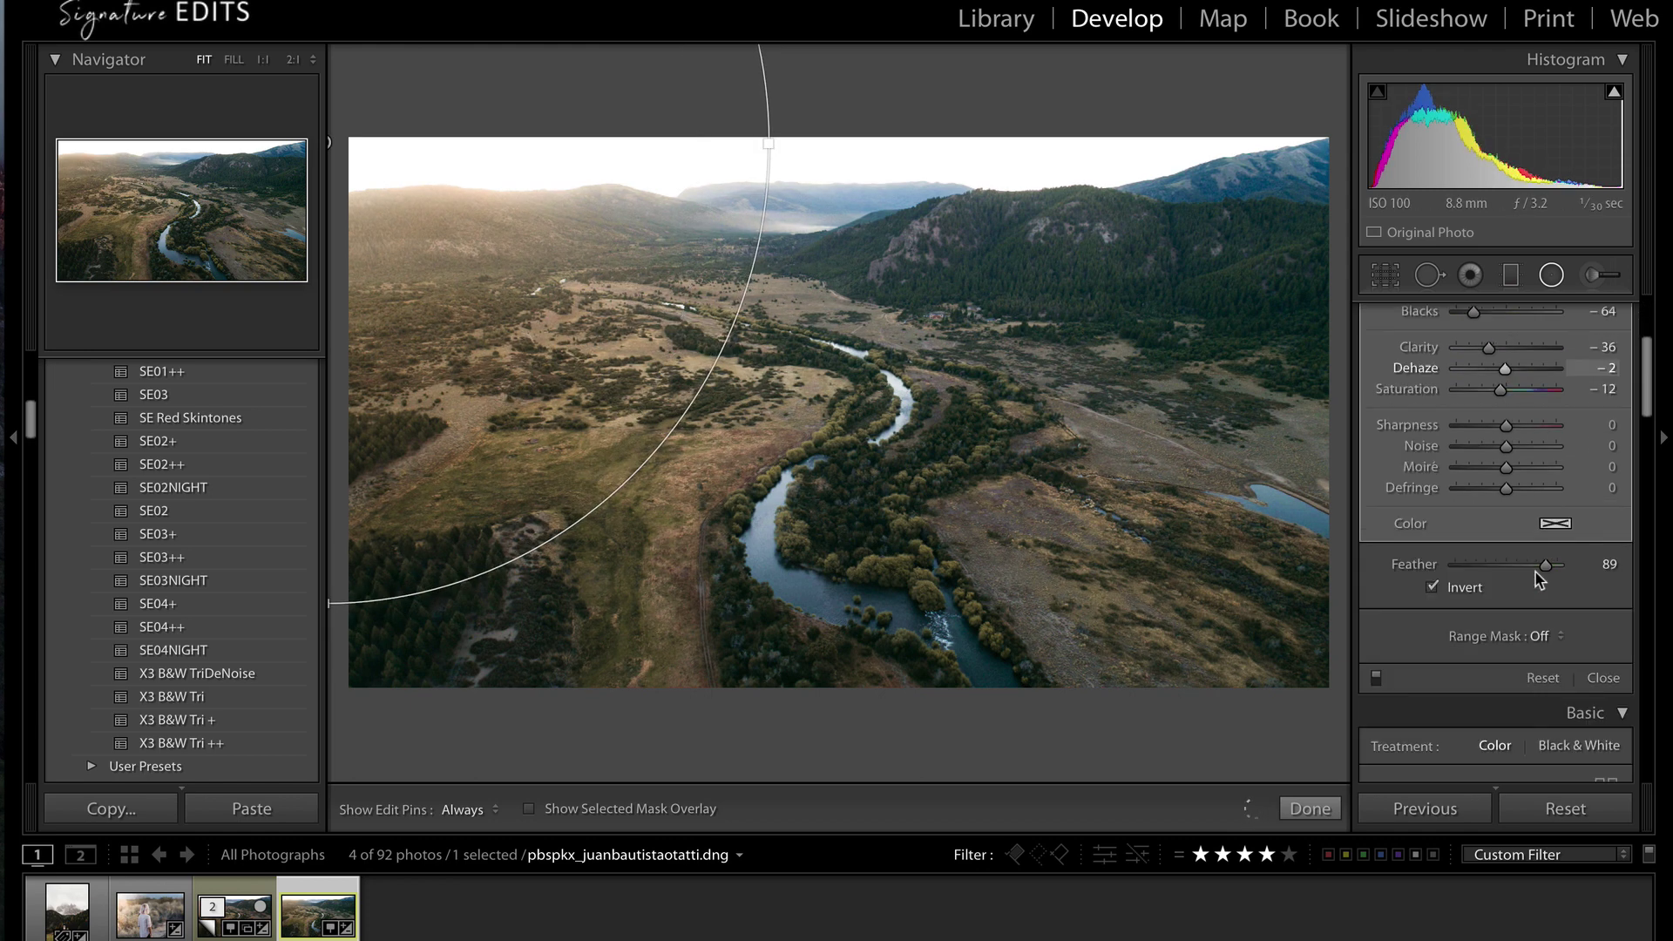
{"action": "scroll", "coordinate": [1538, 579], "scroll_direction": "down", "scroll_amount": 3}
{"action": "left_click_drag", "start_coordinate": [1546, 439], "coordinate": [1636, 446]}
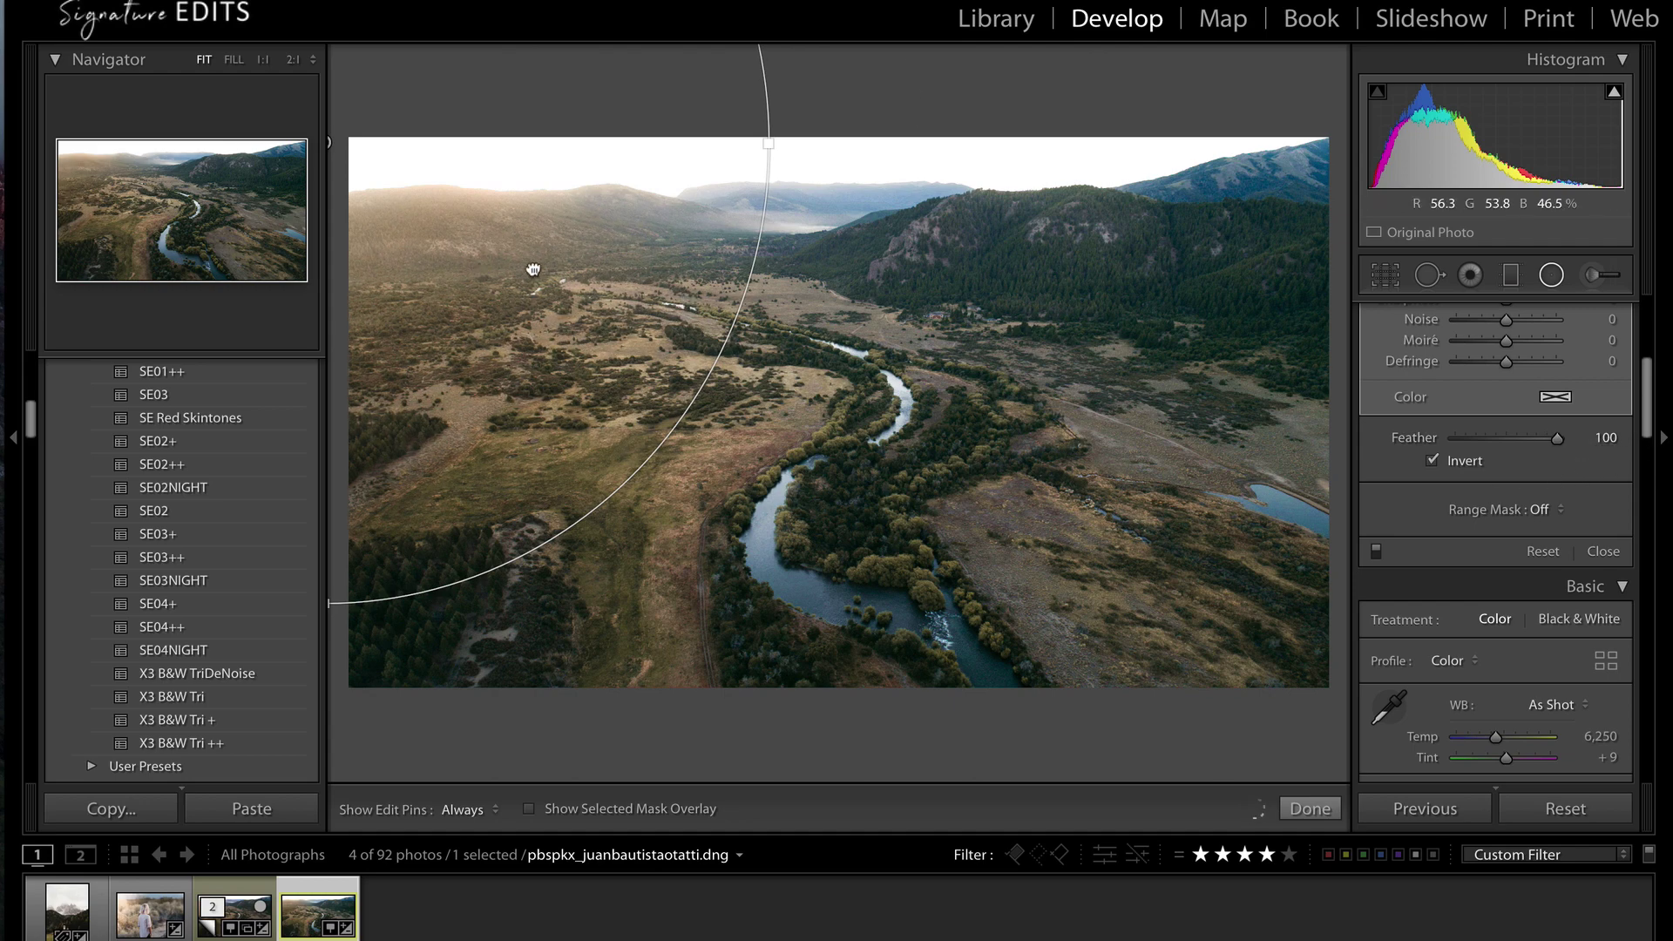
Reposition the flare circle over the upper-left hills, deleting it and undoing the deletion.
{"action": "left_click_drag", "start_coordinate": [532, 271], "coordinate": [579, 374]}
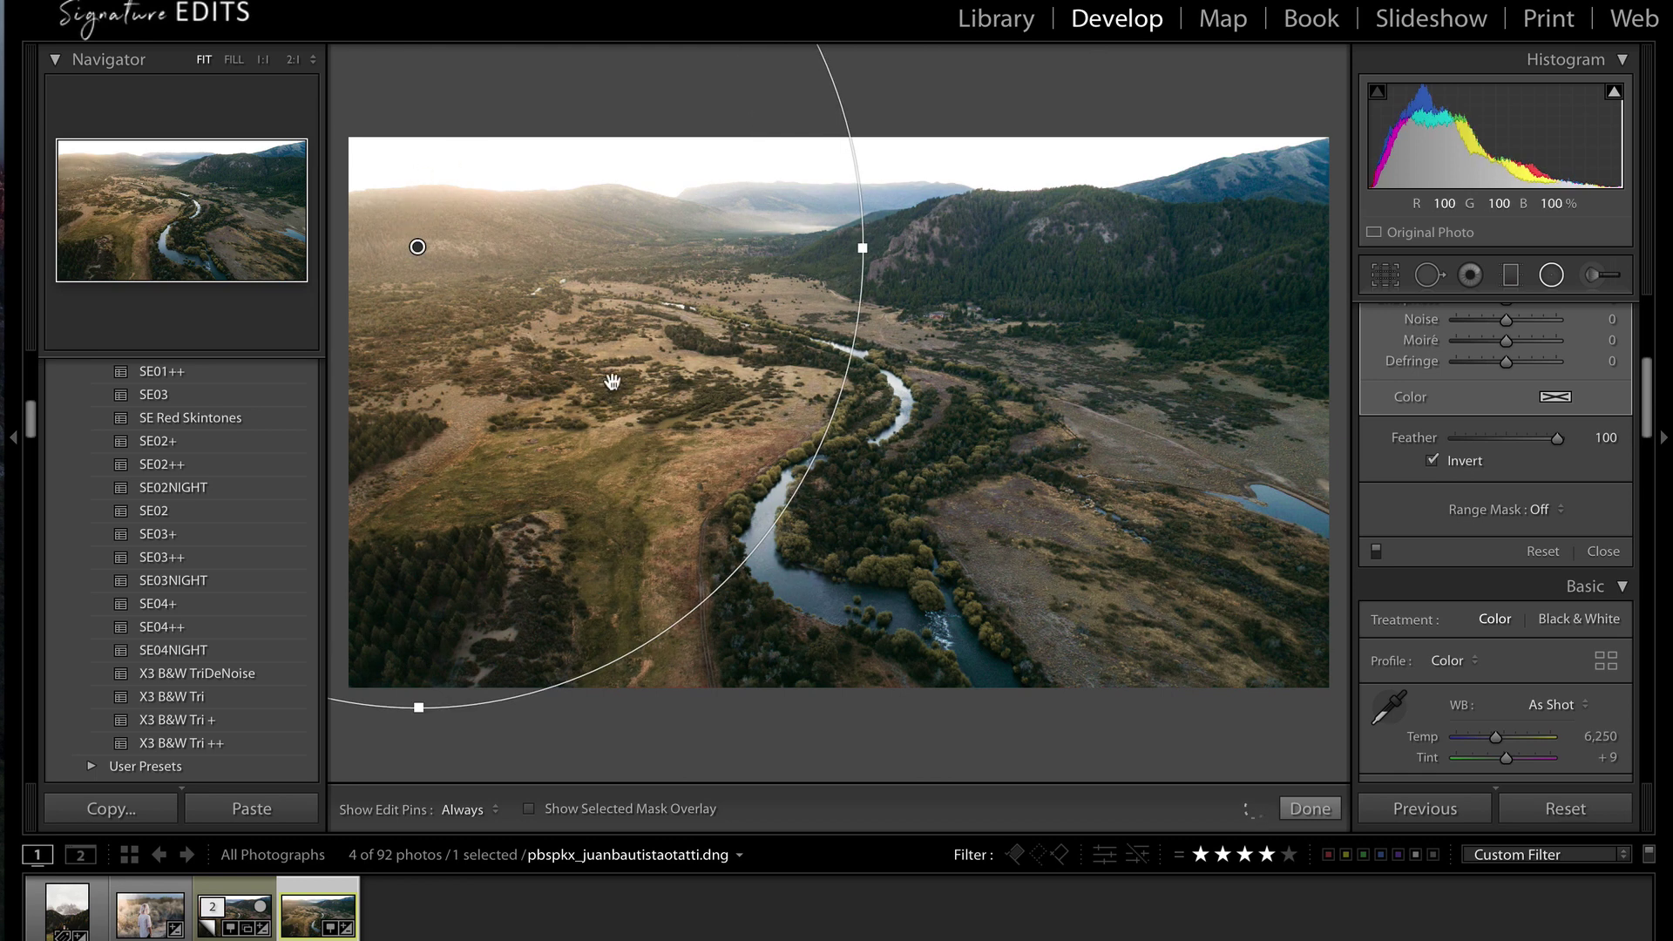
{"action": "left_click_drag", "start_coordinate": [722, 479], "coordinate": [575, 338]}
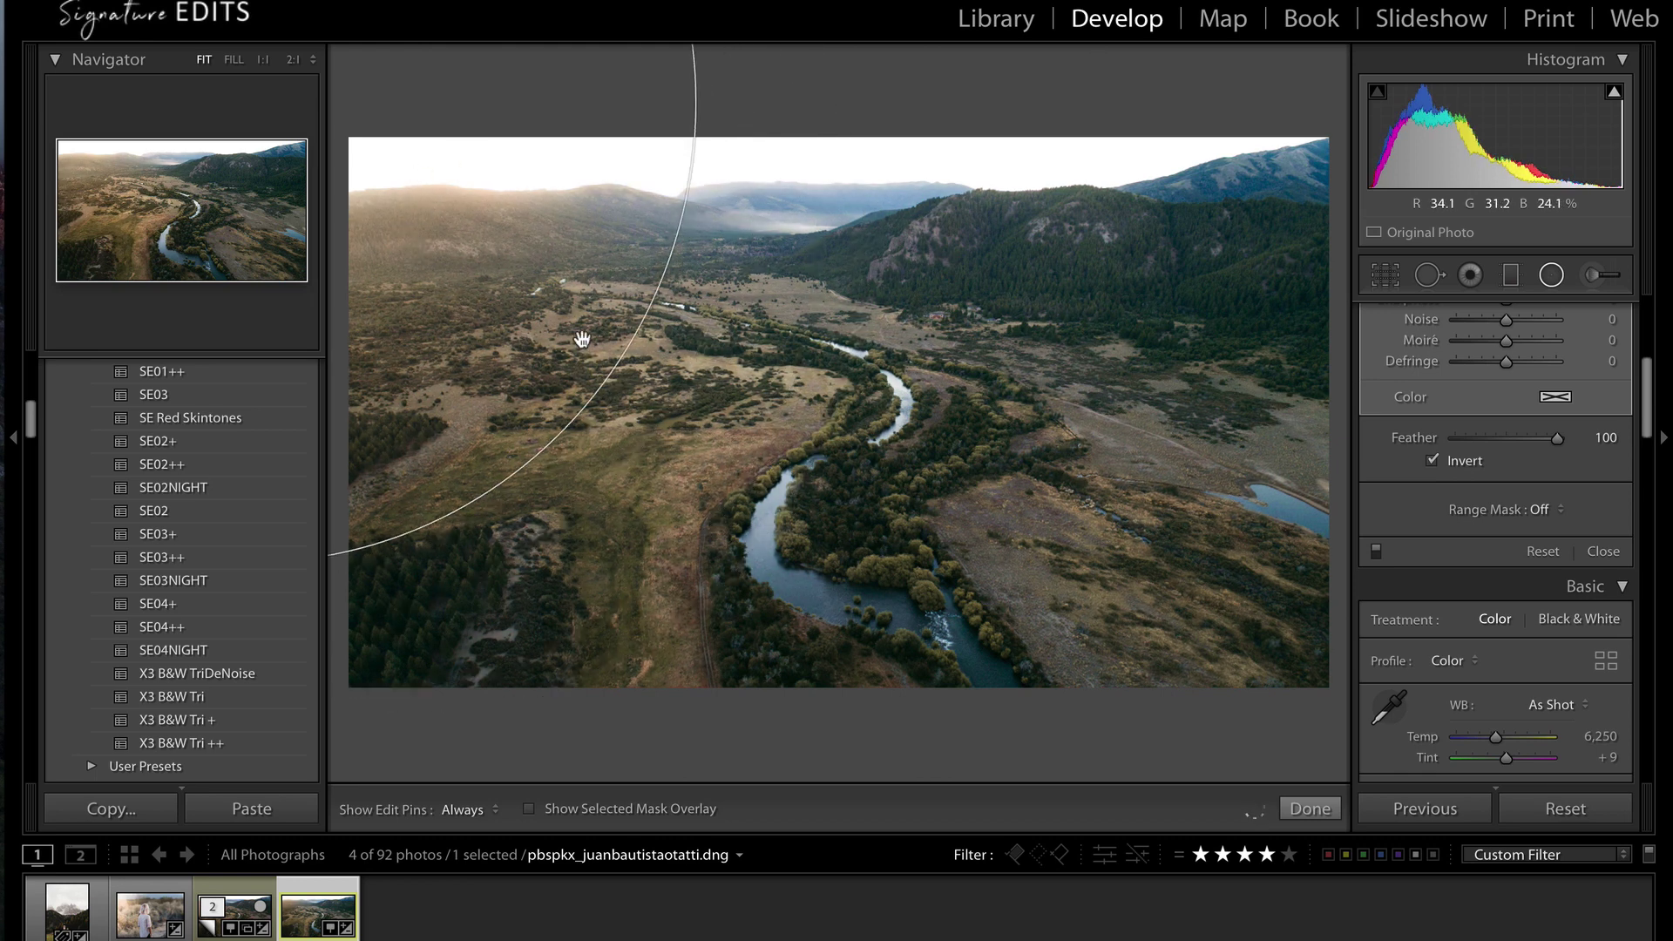
{"action": "left_click_drag", "start_coordinate": [499, 288], "coordinate": [531, 327]}
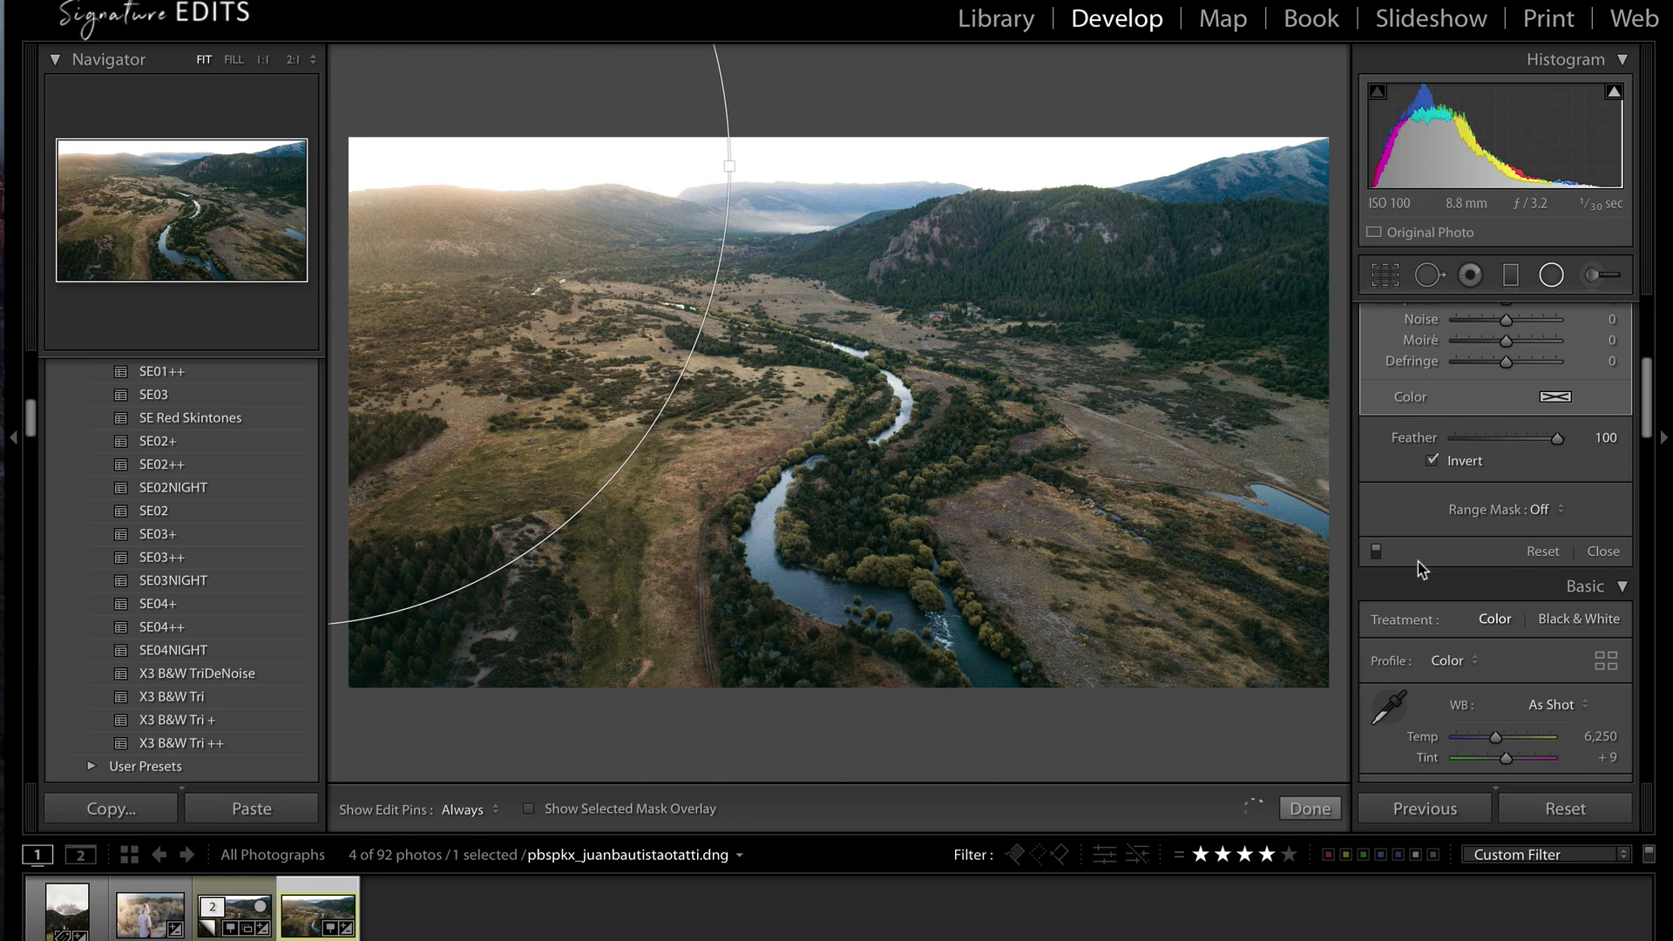
{"action": "key", "text": "Delete"}
{"action": "key", "text": "ctrl+z"}
{"action": "scroll", "coordinate": [1564, 547], "scroll_direction": "up", "scroll_amount": 6}
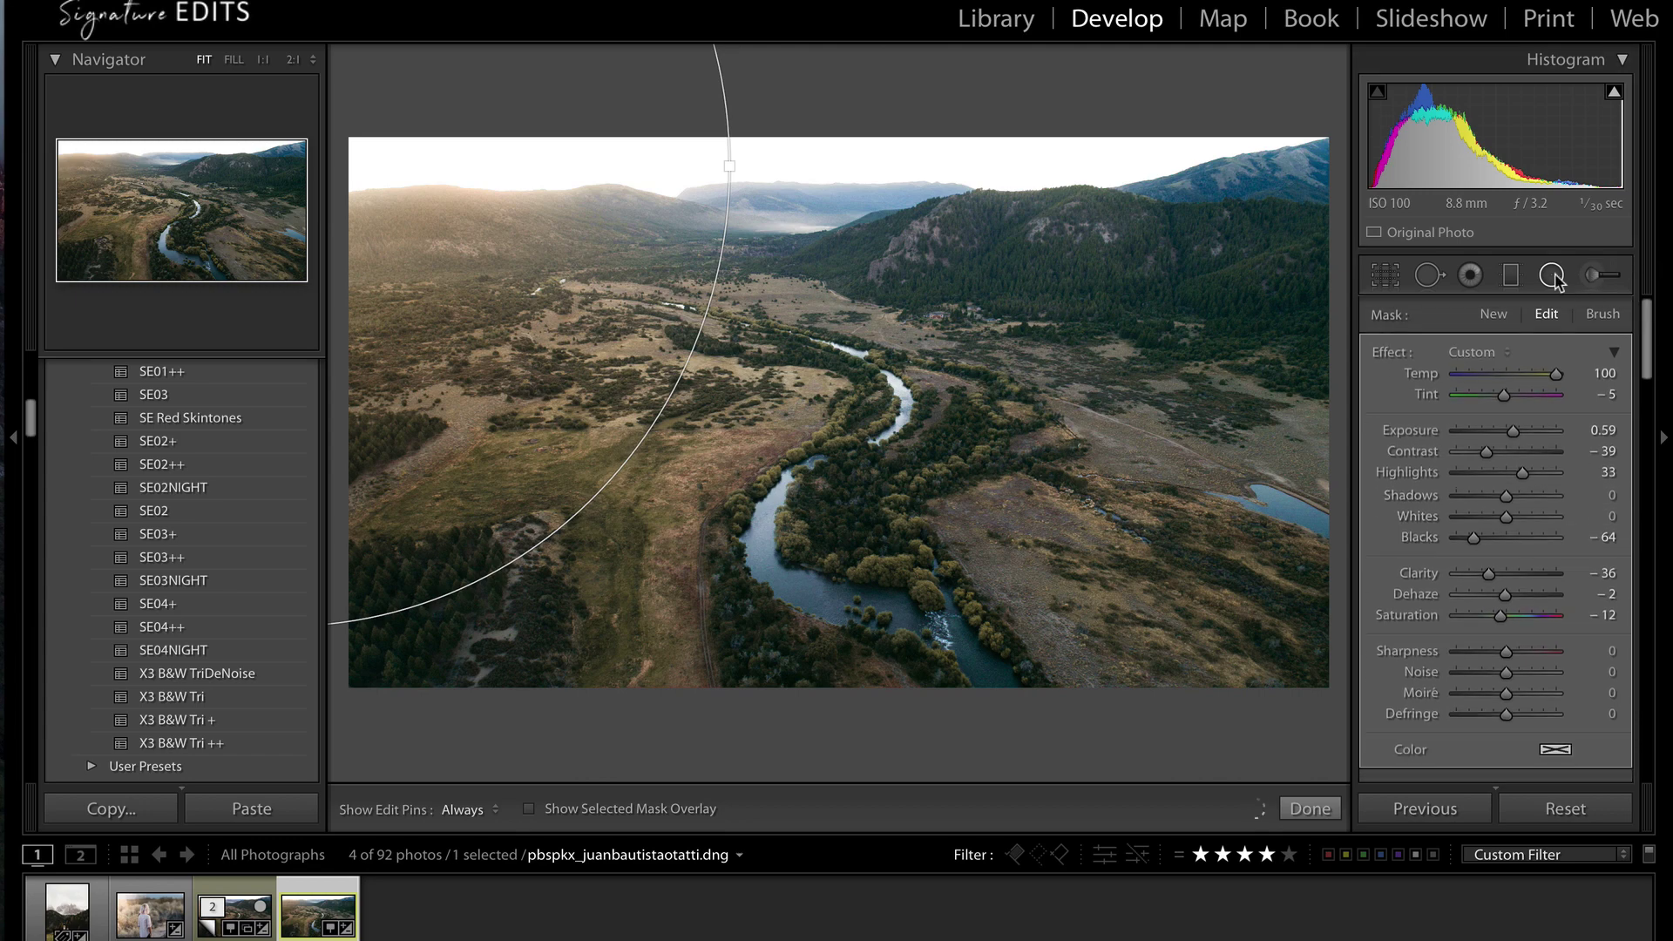
Save the filter settings as effect preset 'Sun Flare Tutorial!' and keep it selected.
{"action": "left_click", "coordinate": [1475, 350]}
{"action": "scroll", "coordinate": [1466, 706], "scroll_direction": "down", "scroll_amount": 4}
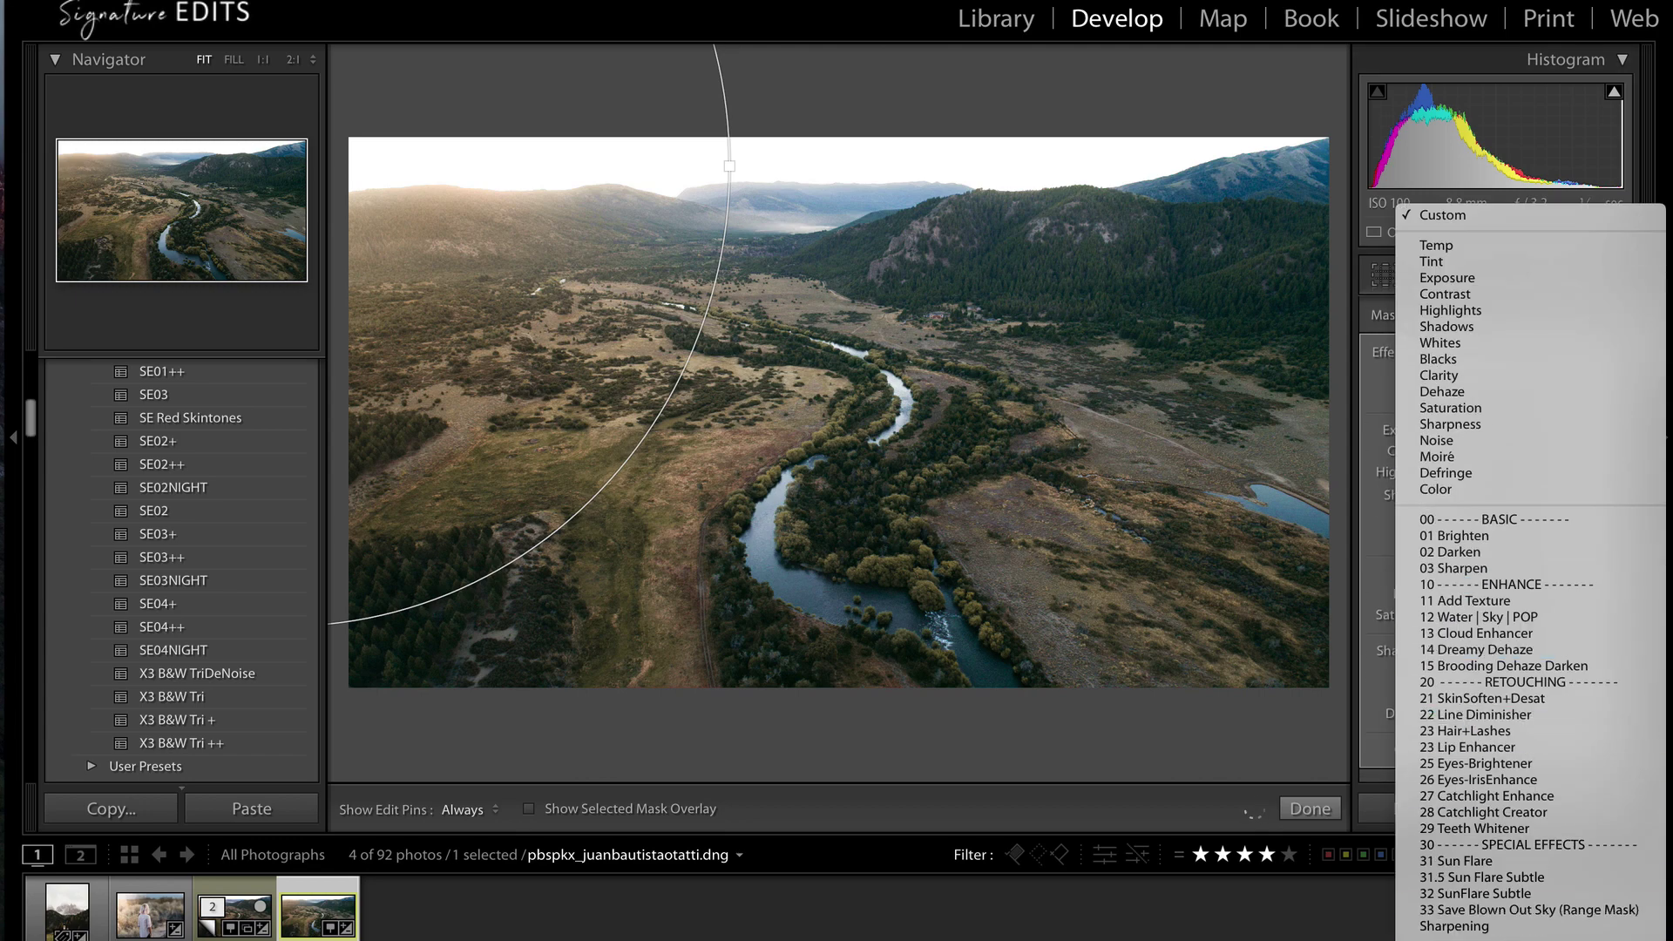
{"action": "left_click", "coordinate": [1481, 937]}
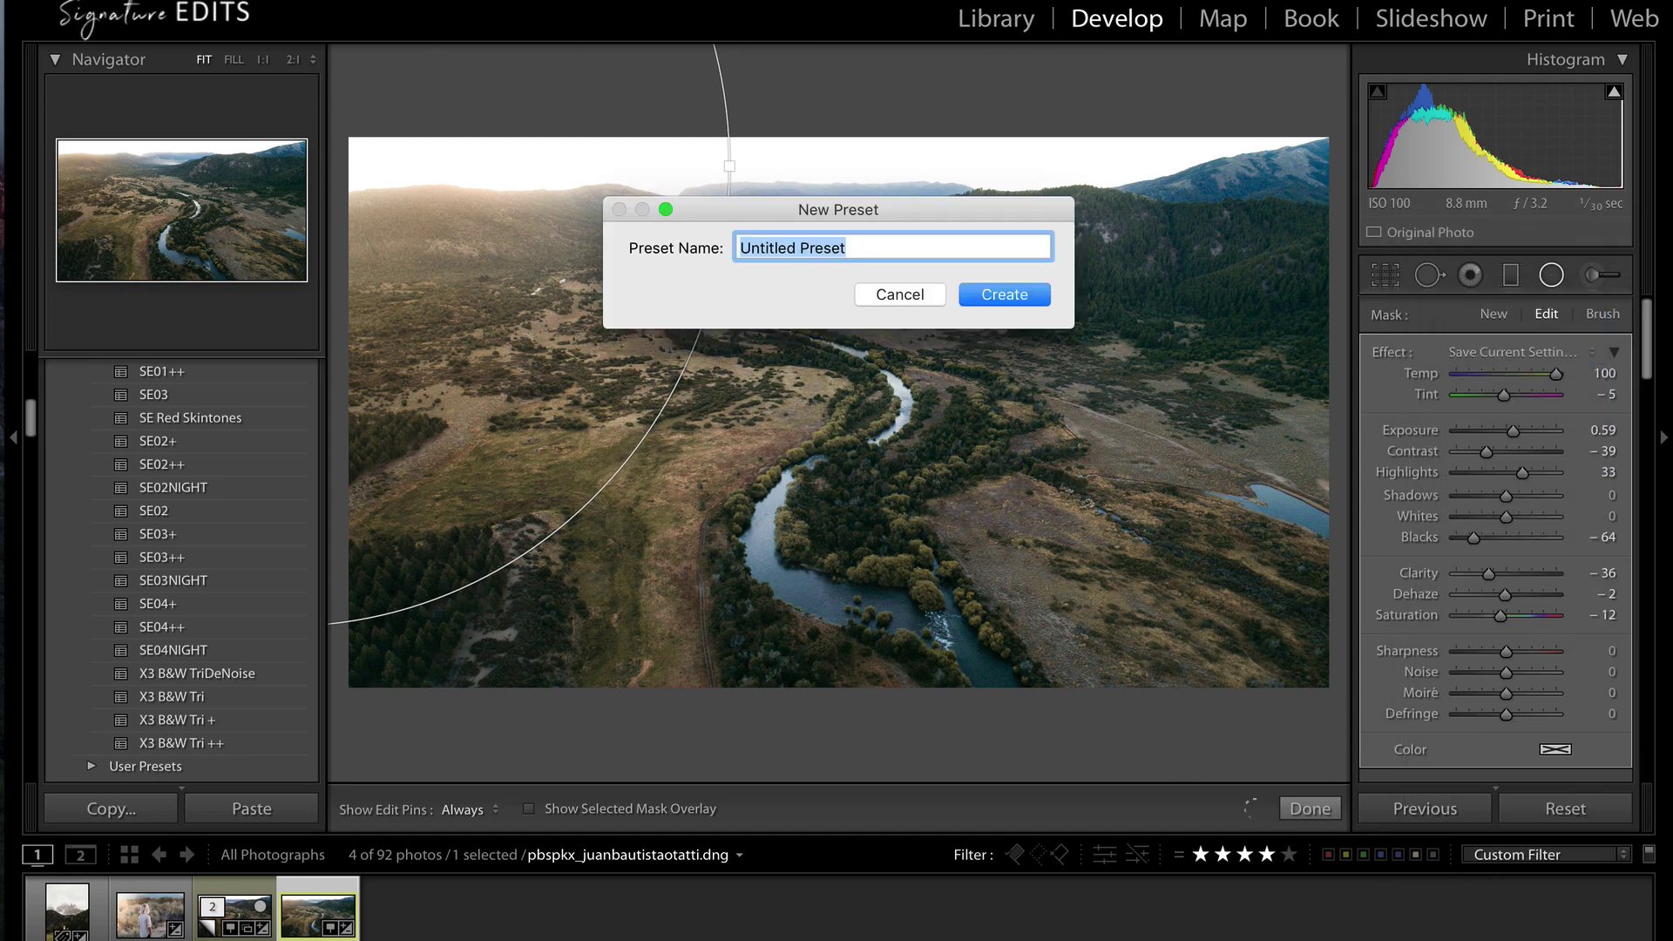
{"action": "type", "text": "Sun Flare "}
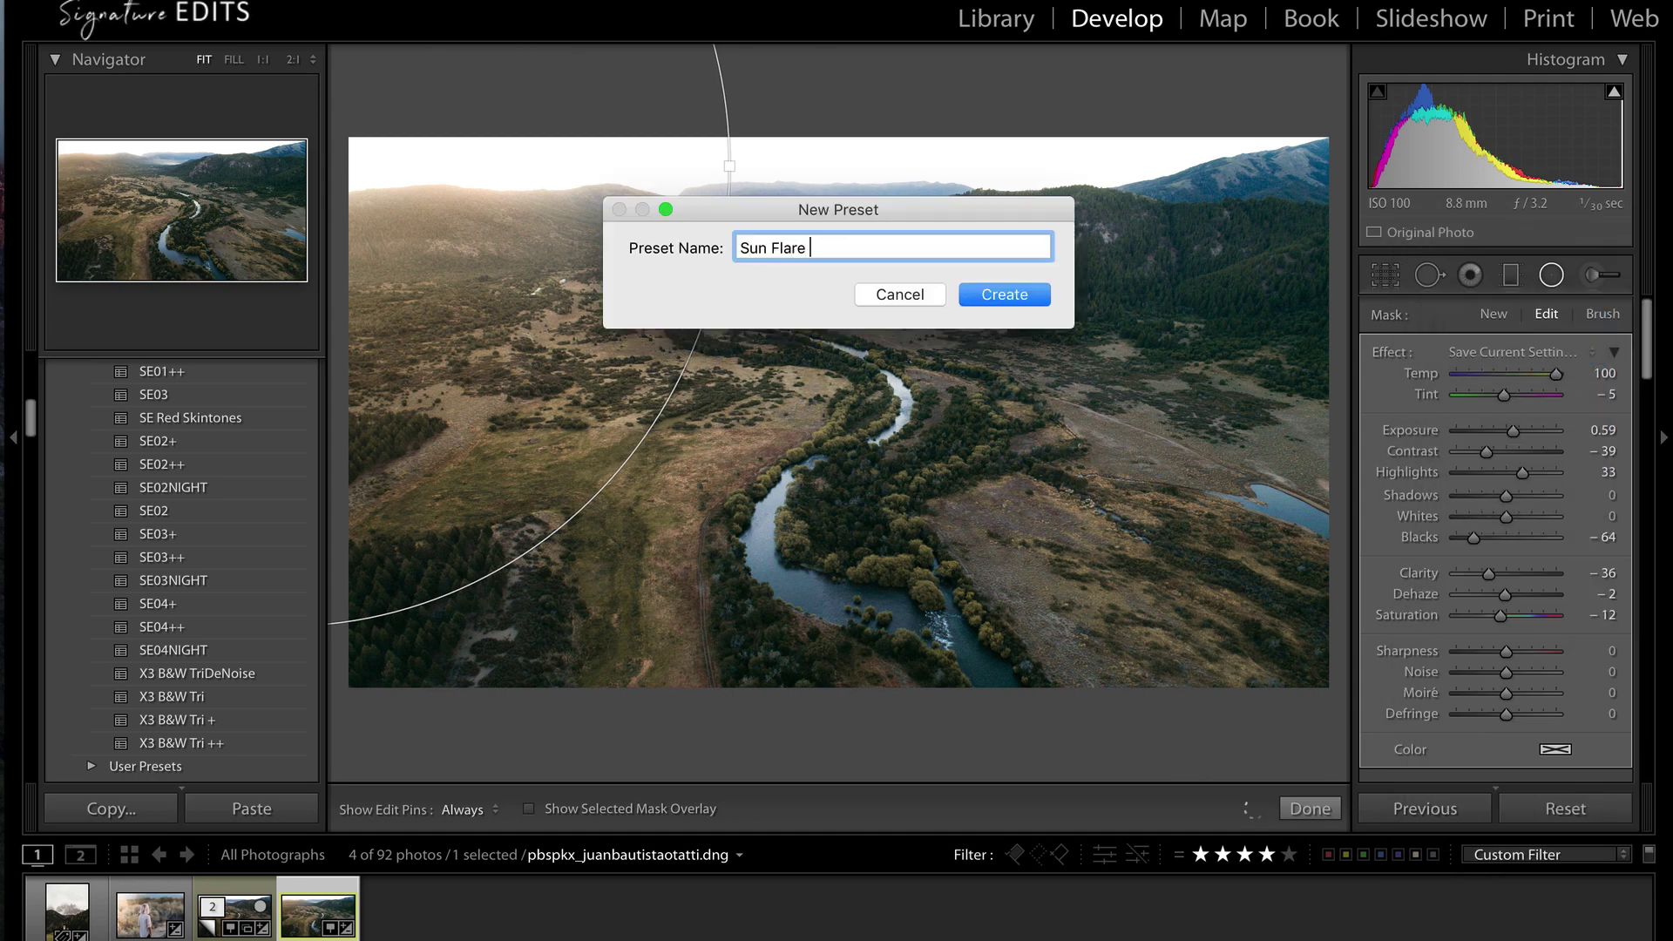
{"action": "type", "text": "Tutorial!"}
{"action": "left_click", "coordinate": [1002, 294]}
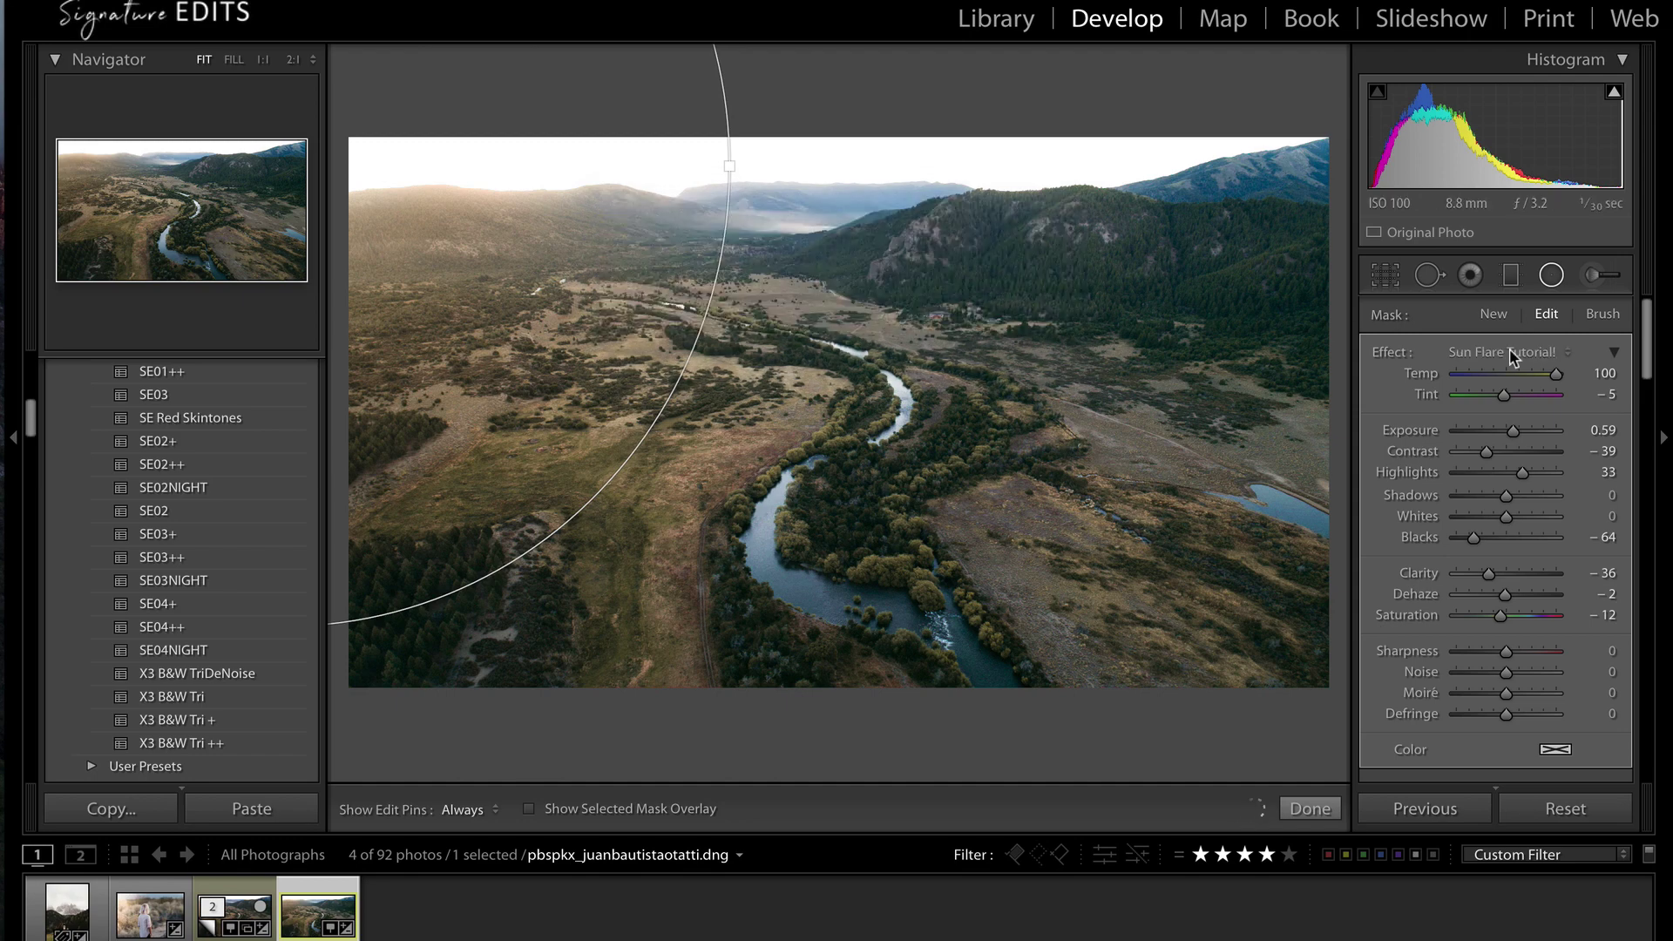
{"action": "left_click", "coordinate": [1509, 349]}
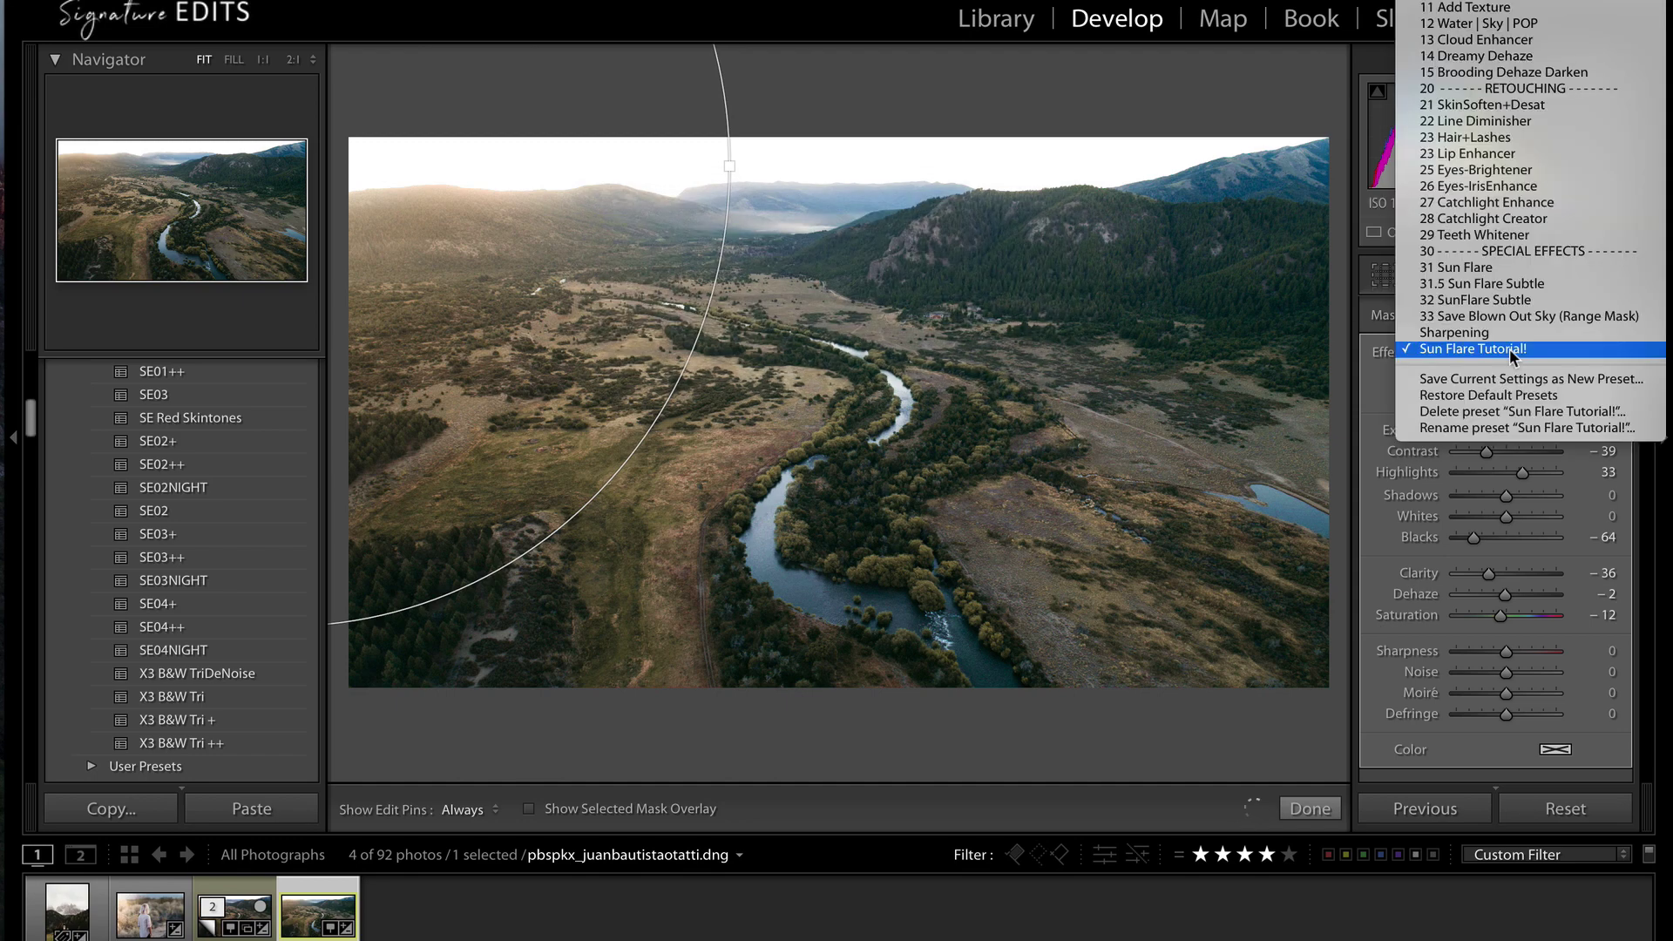
{"action": "left_click", "coordinate": [1464, 349]}
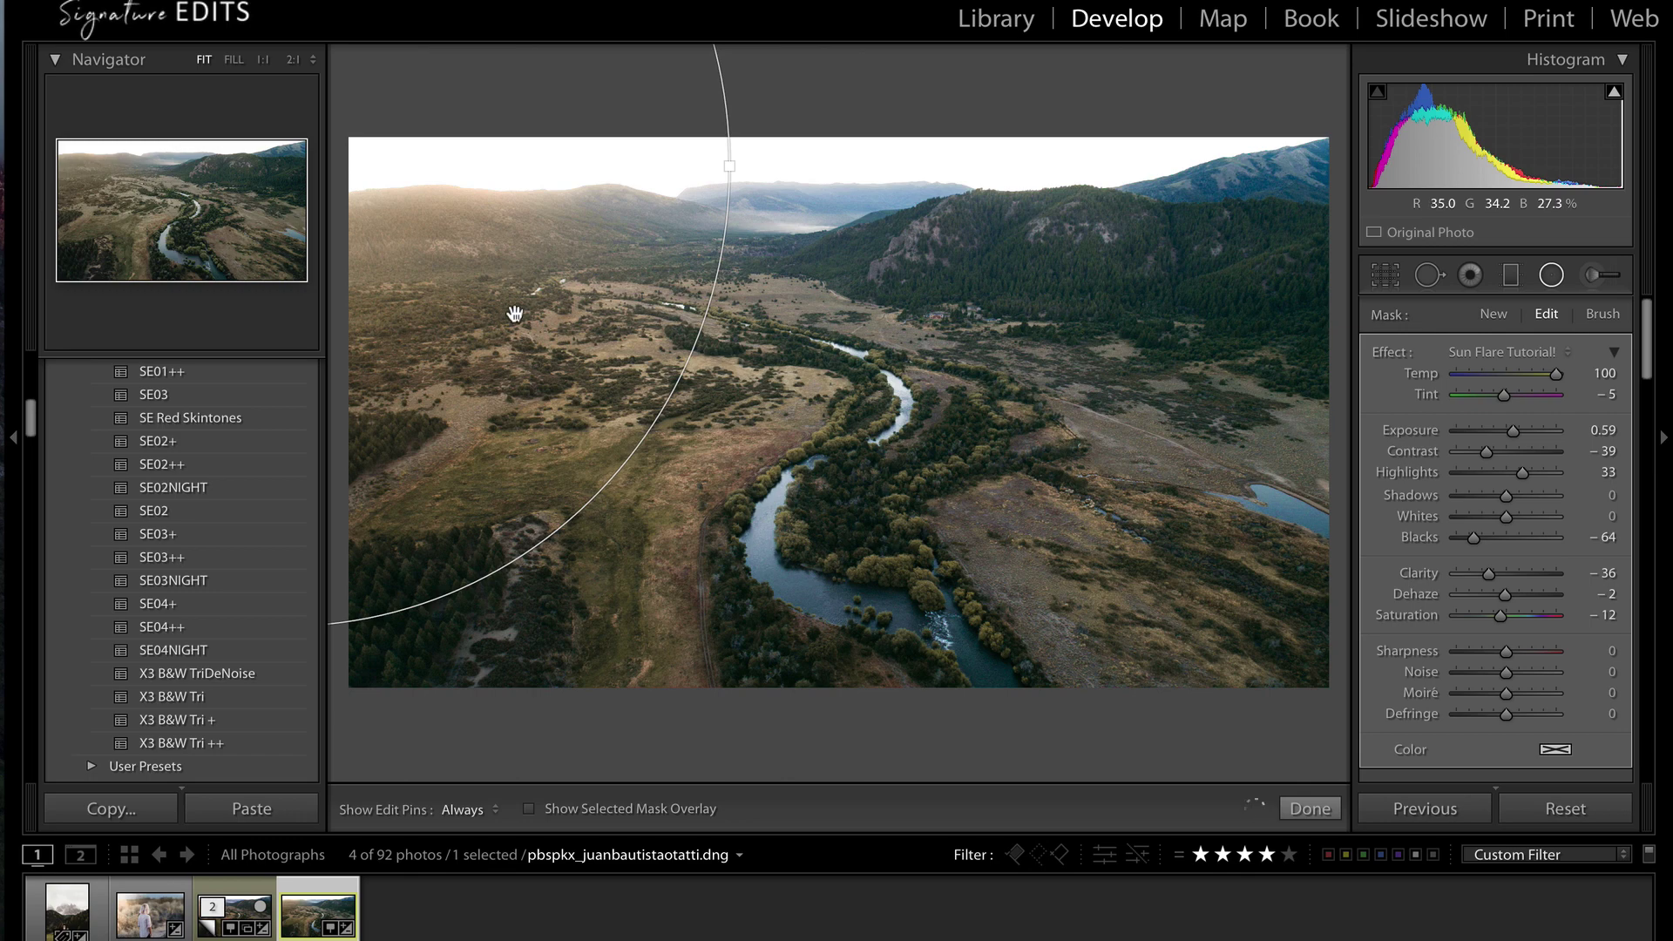
Try flare placements across the valley, then settle it over the upper-left hills and finish editing.
{"action": "left_click_drag", "start_coordinate": [506, 313], "coordinate": [1251, 279]}
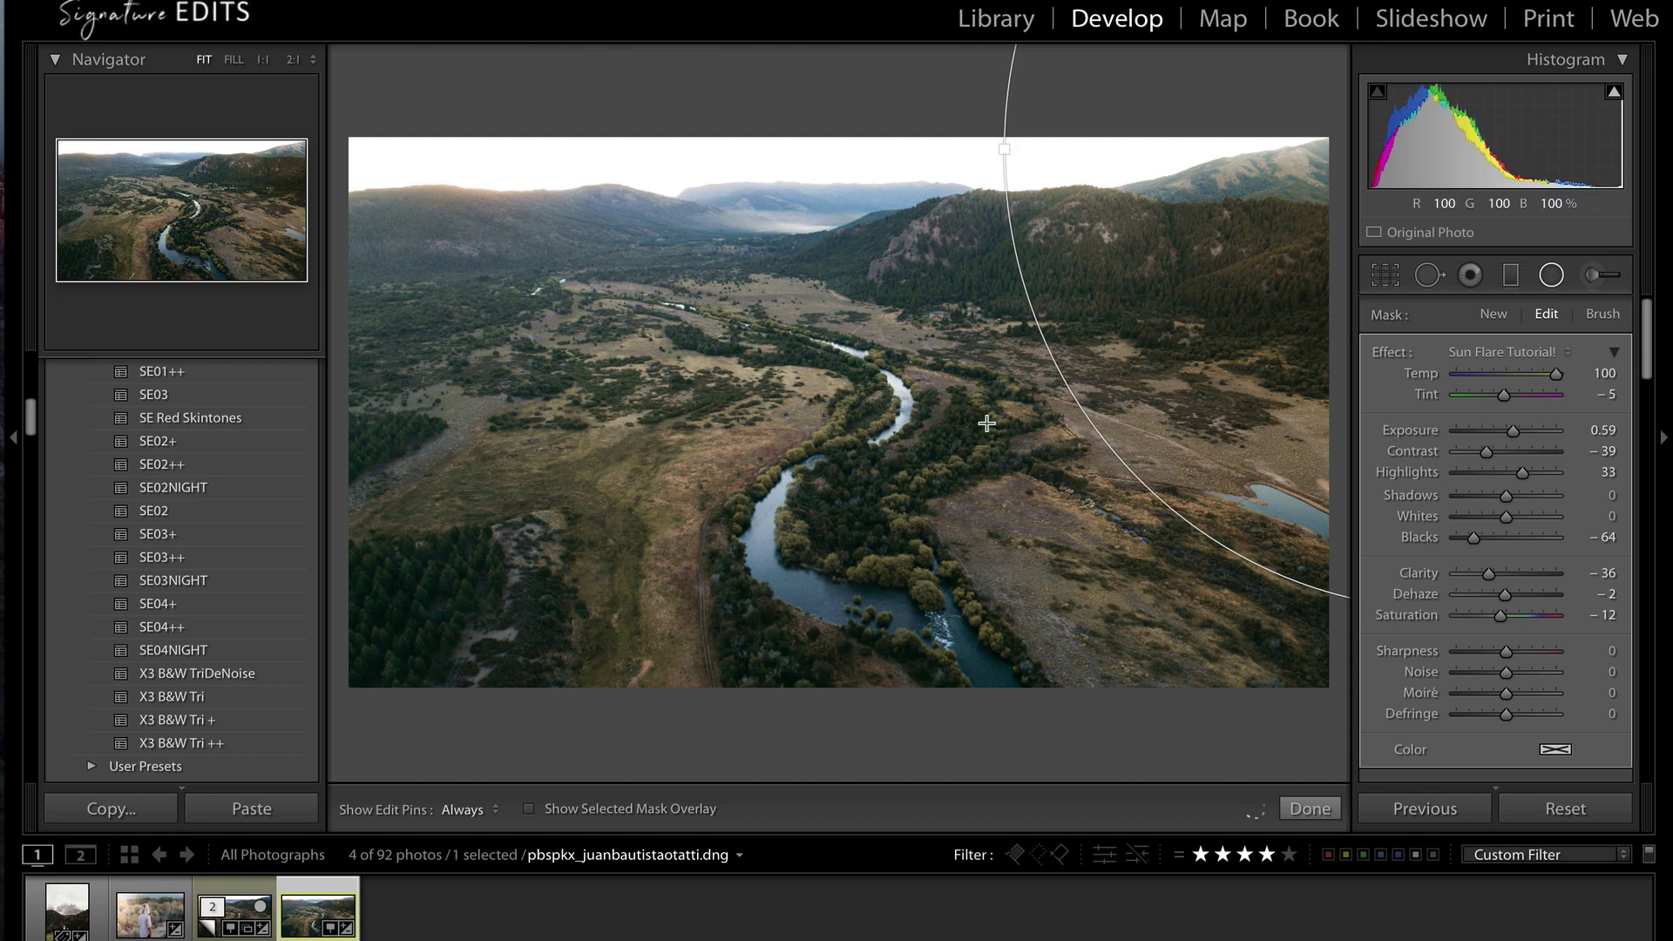
{"action": "left_click_drag", "start_coordinate": [1307, 308], "coordinate": [1219, 358]}
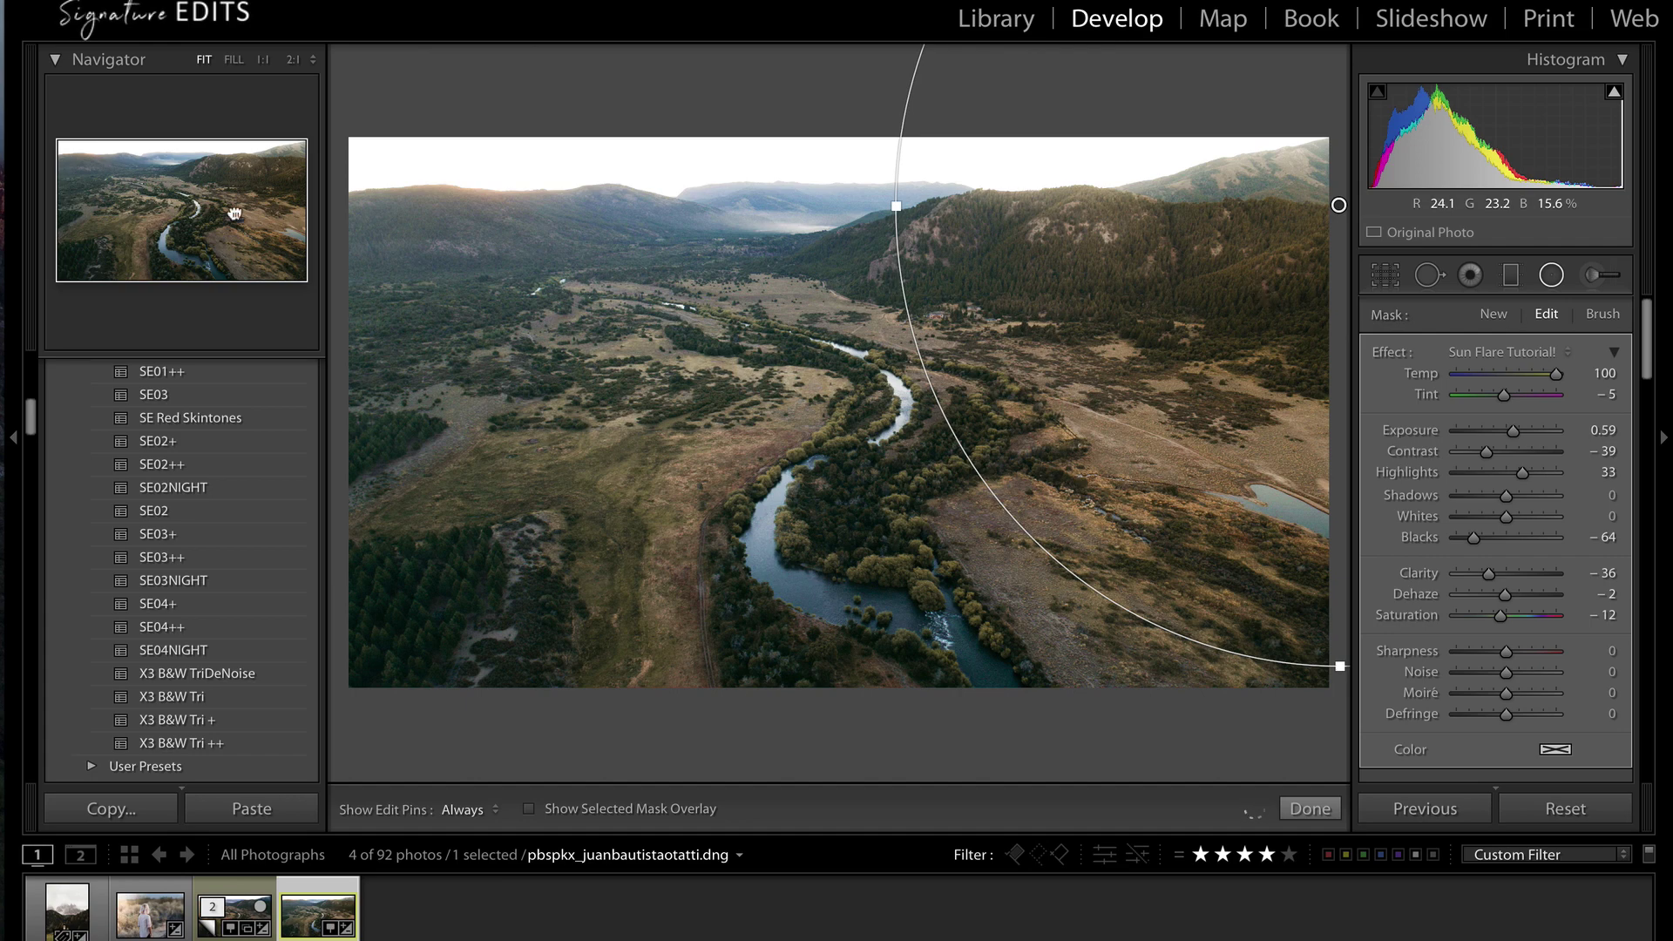
{"action": "key", "text": "ctrl+z"}
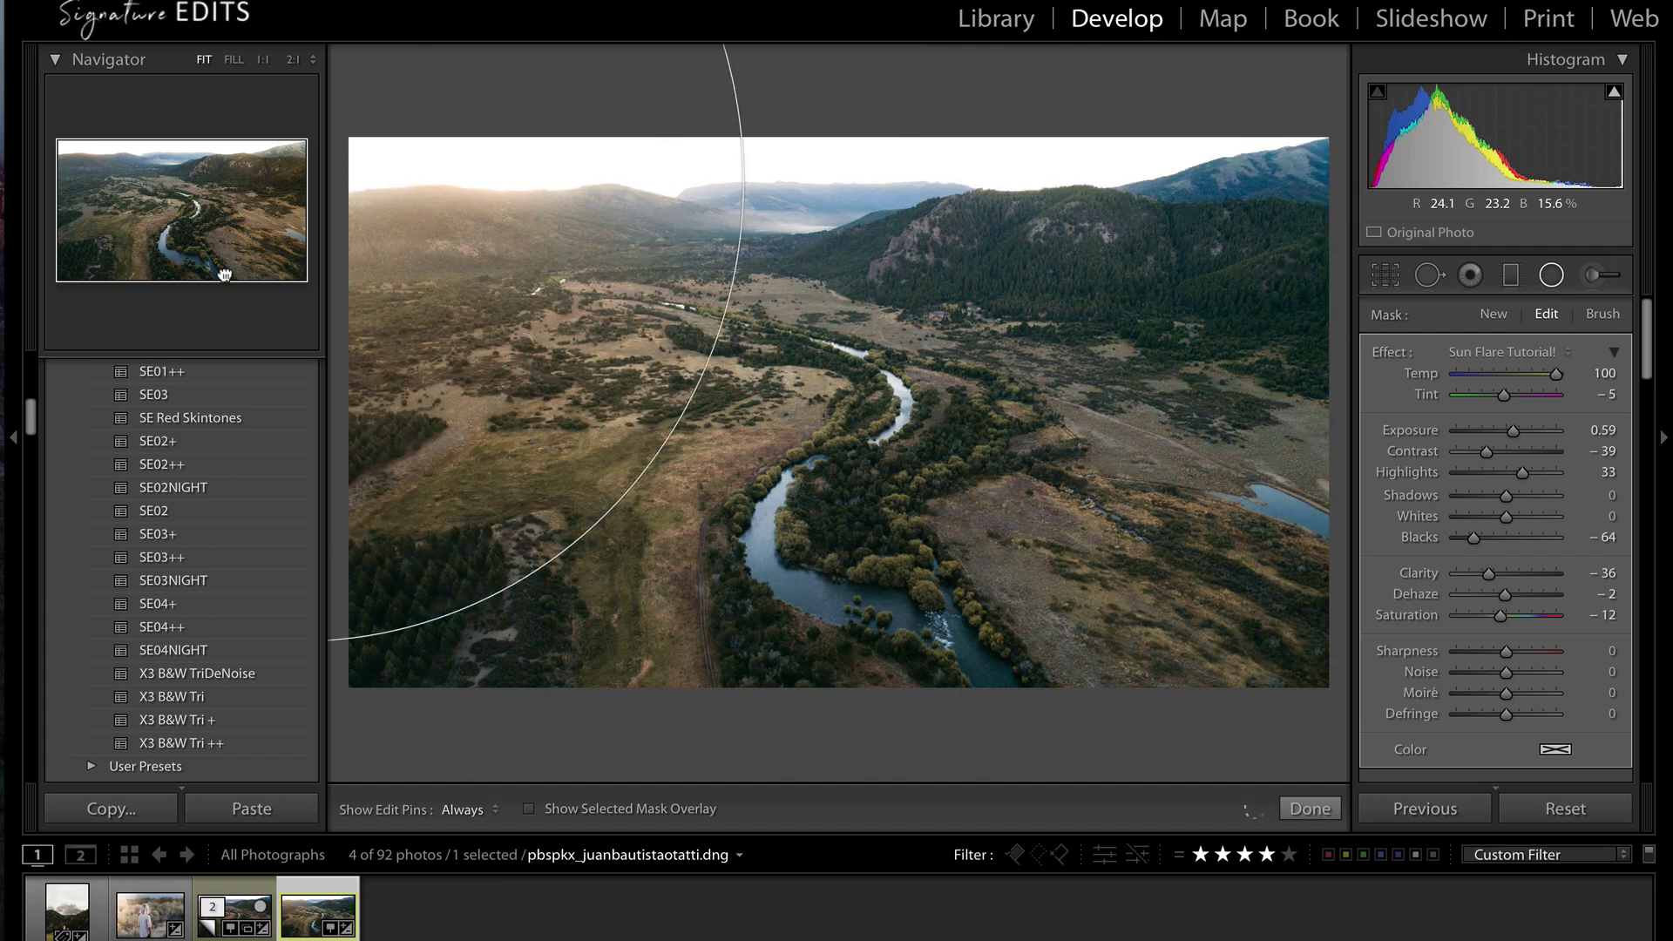
{"action": "key", "text": "ctrl+y"}
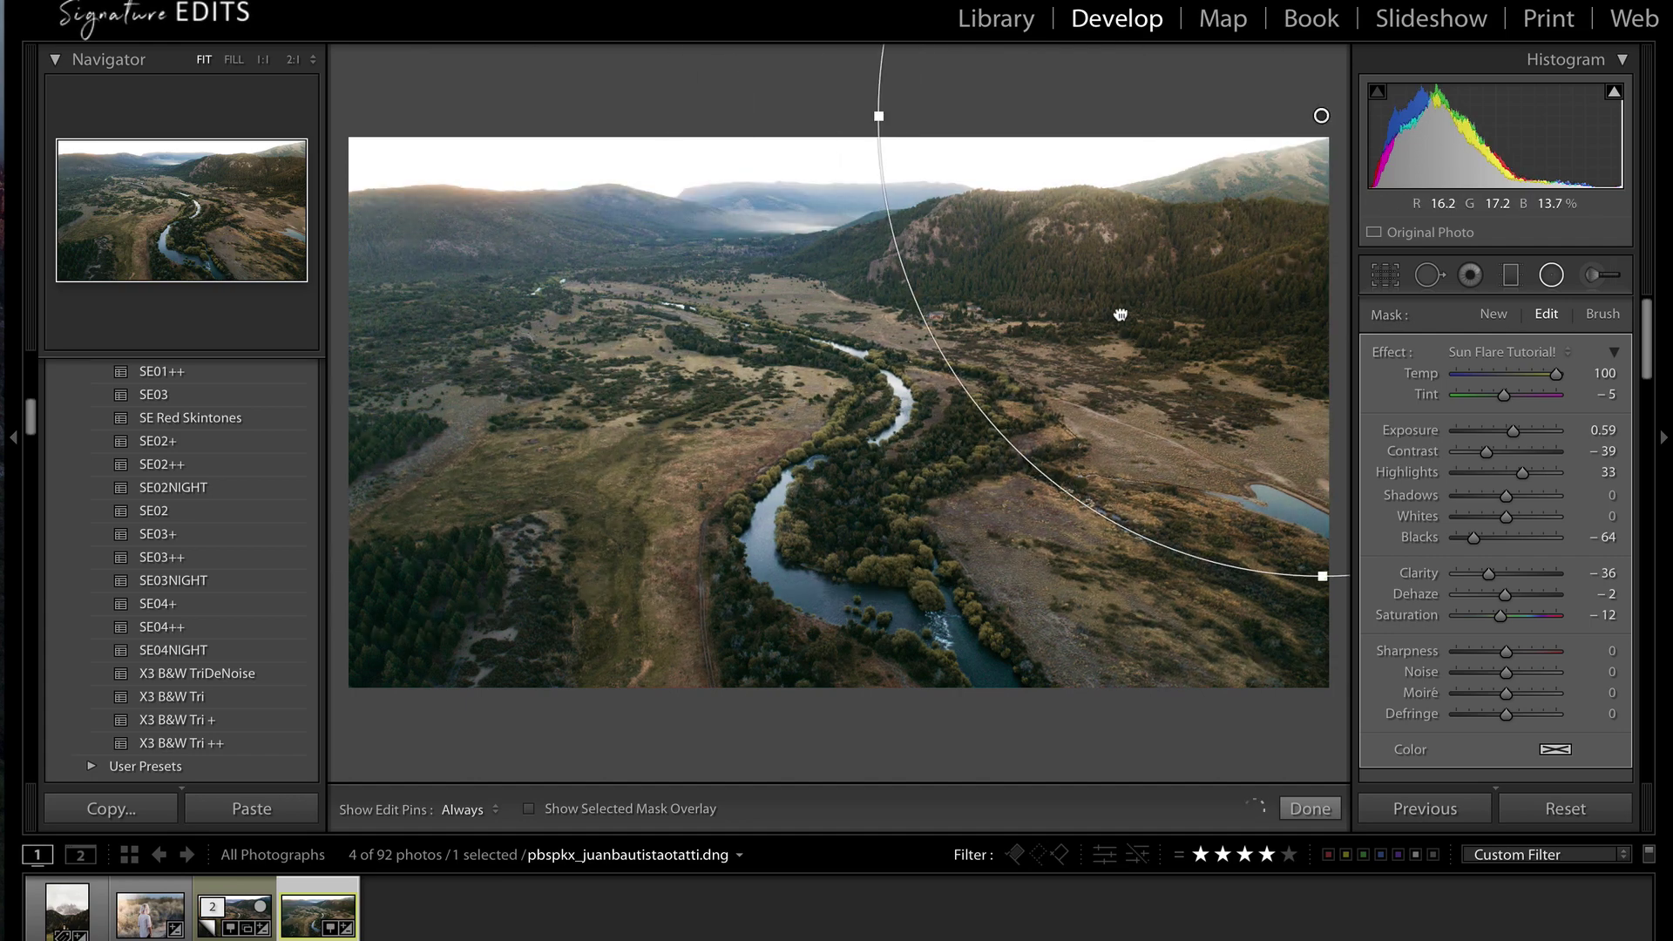
{"action": "left_click_drag", "start_coordinate": [1121, 314], "coordinate": [1256, 265]}
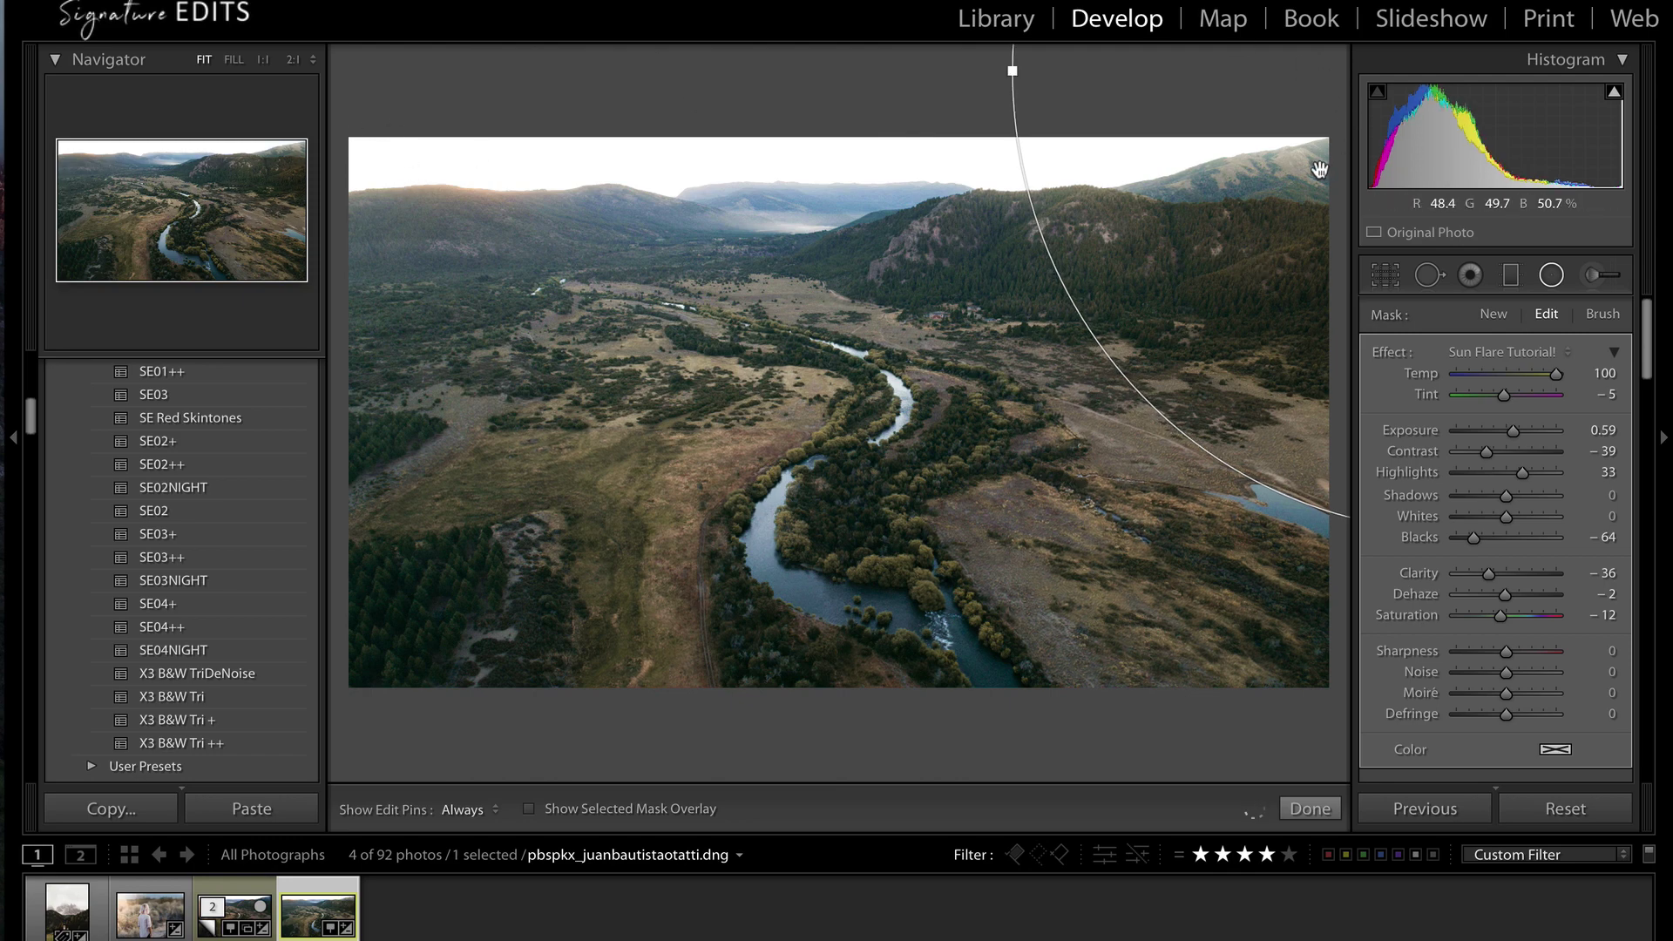
{"action": "left_click_drag", "start_coordinate": [1302, 173], "coordinate": [322, 336]}
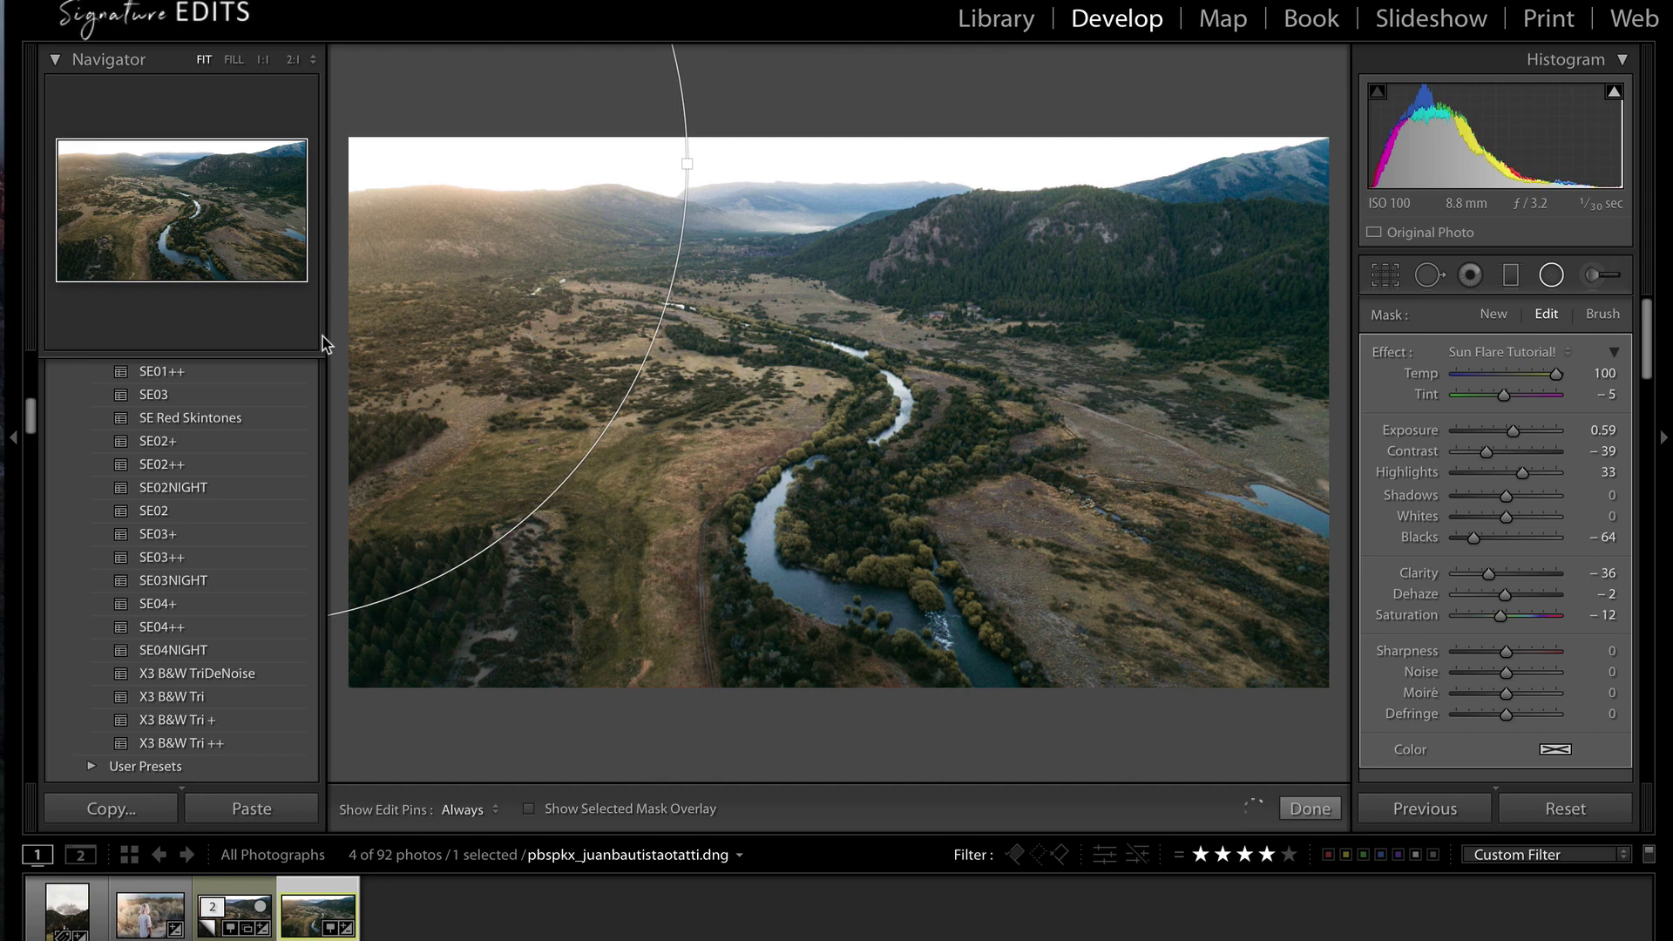
{"action": "key", "text": "Escape"}
Switch to the backlit girl photo, clear its edits and apply the SE02 preset.
{"action": "left_click", "coordinate": [140, 929]}
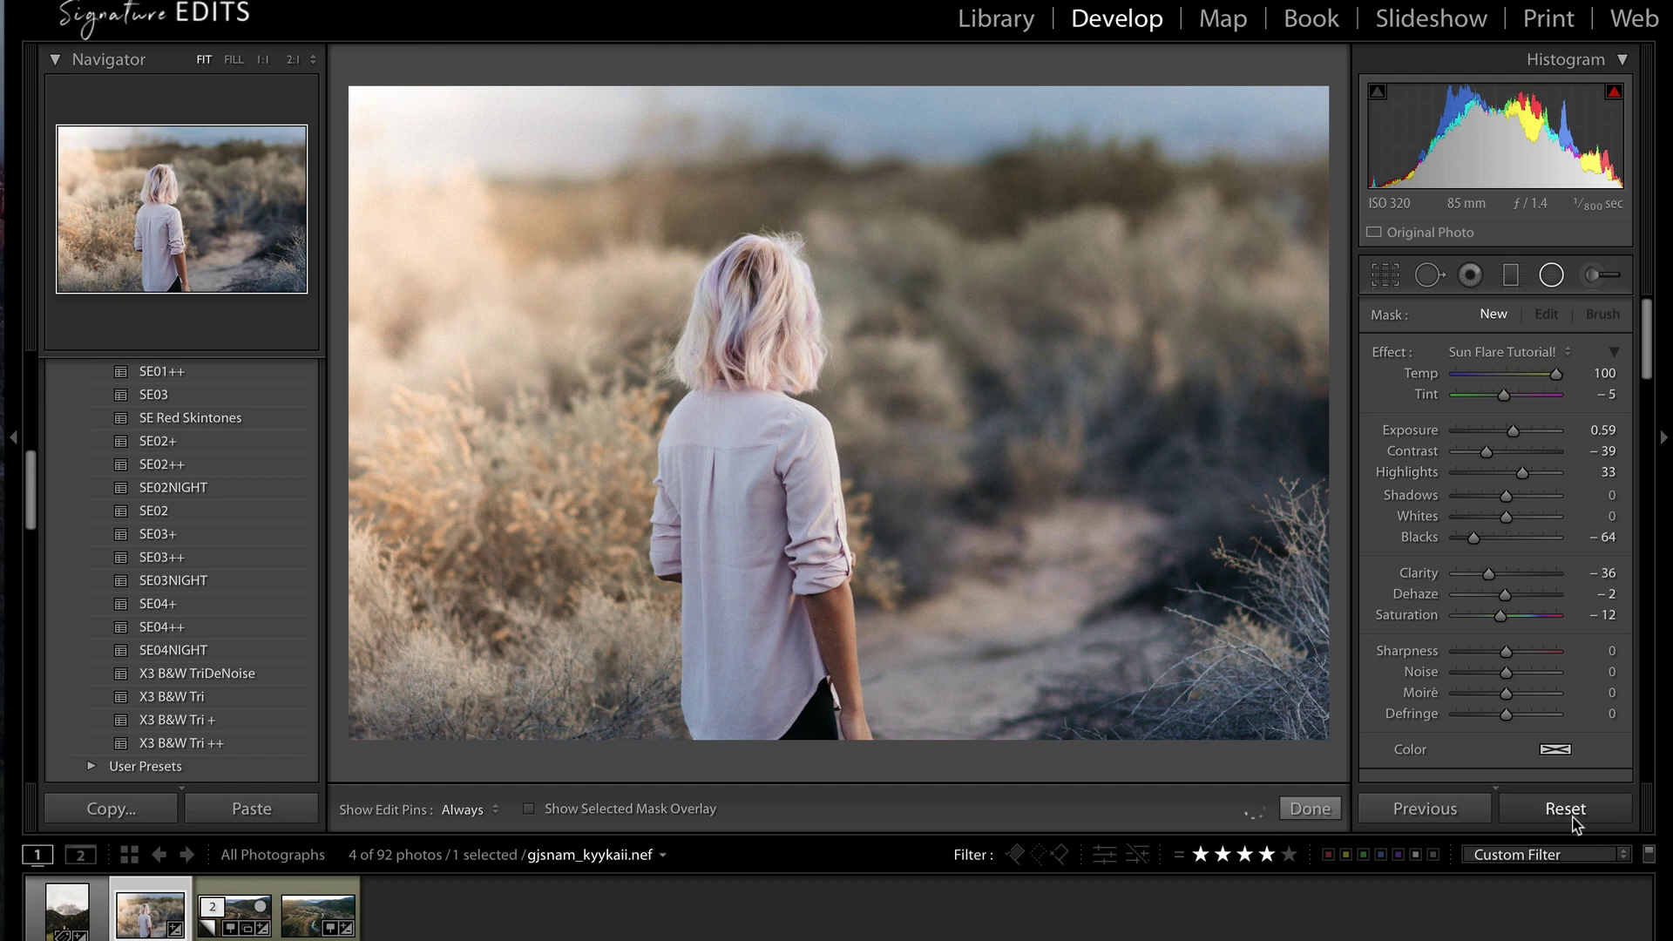
{"action": "left_click", "coordinate": [1566, 809]}
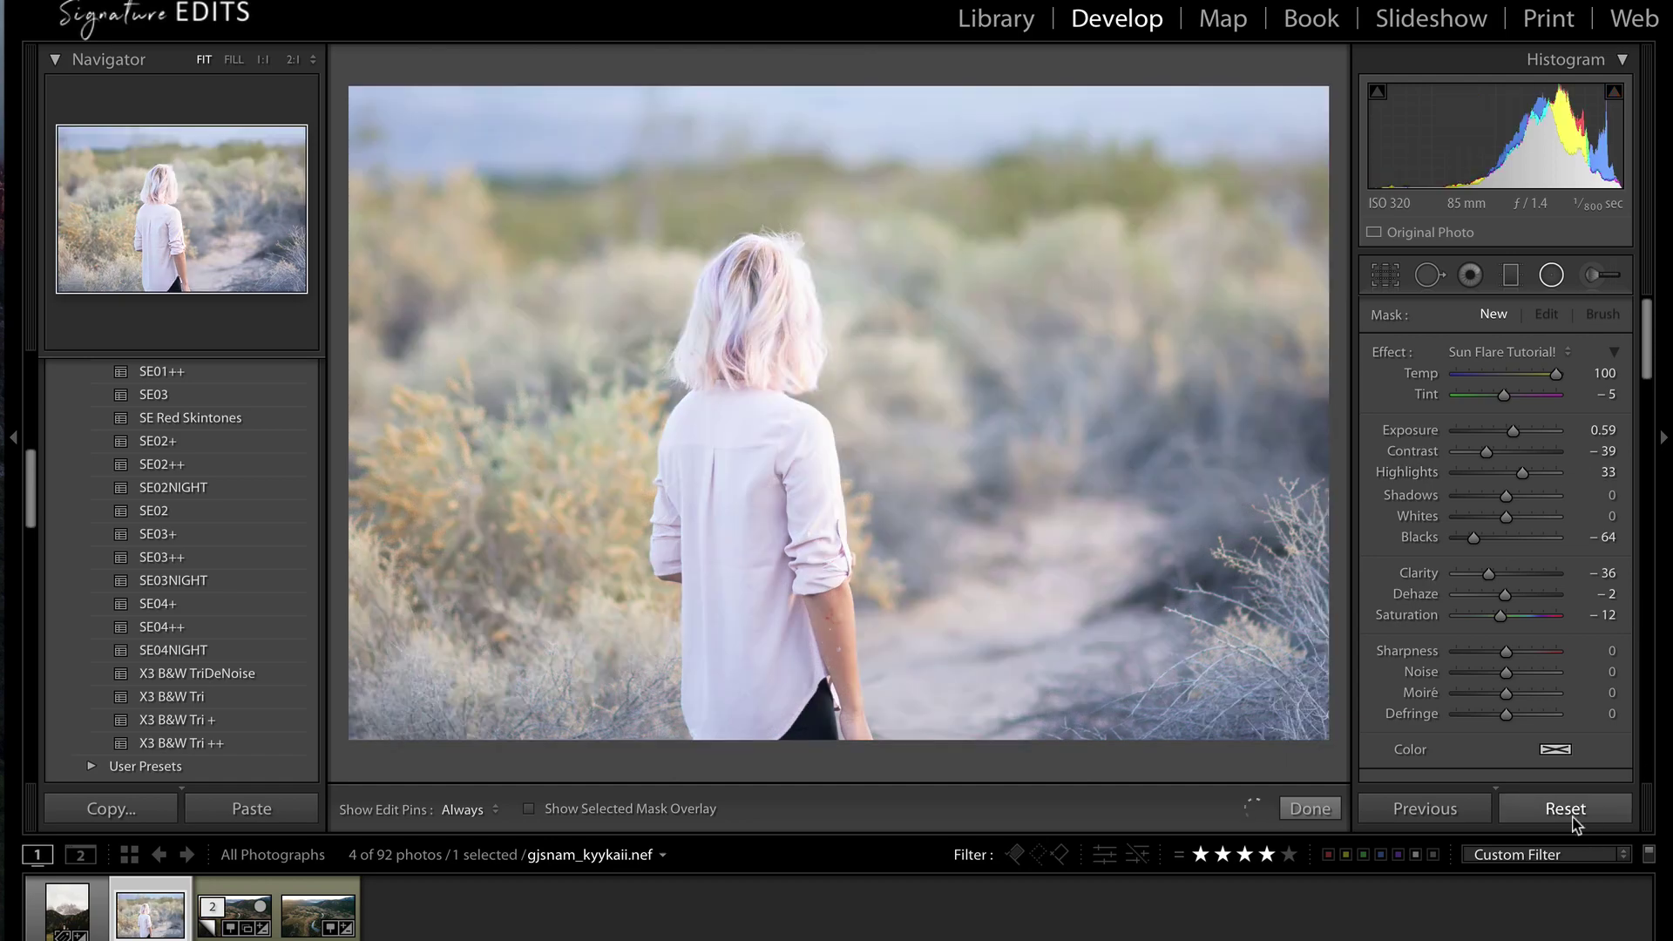
{"action": "left_click", "coordinate": [167, 510]}
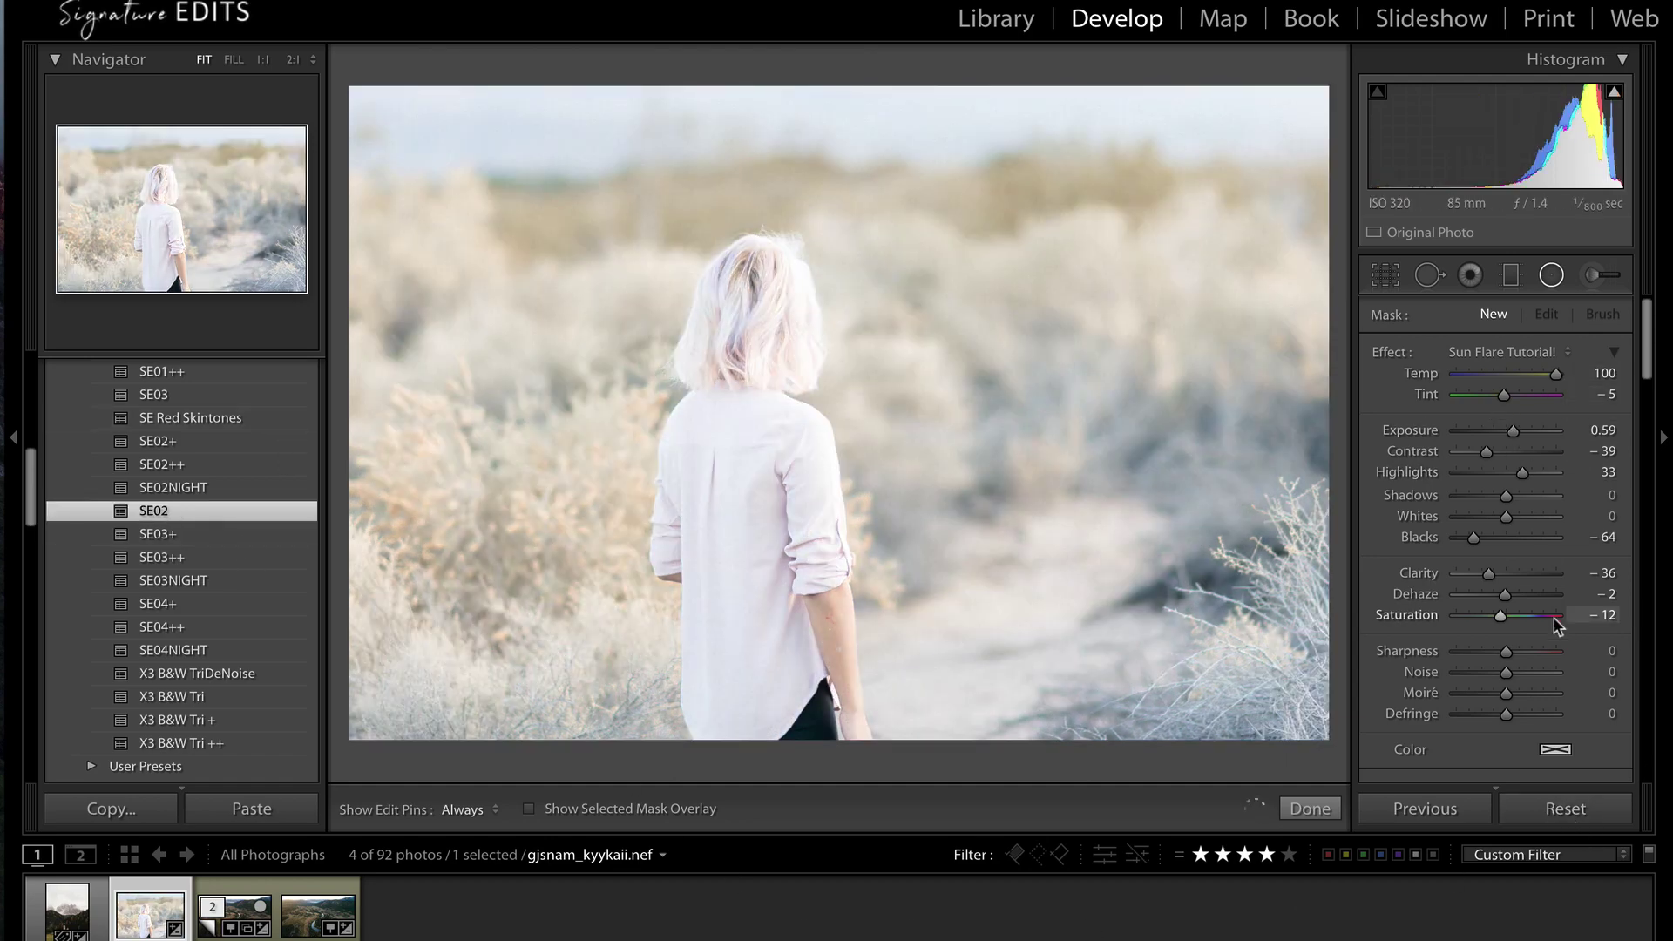
Set the portrait's Exposure to -1.08 and start a radial filter with Sun Flare Tutorial!
{"action": "key", "text": "shift+m"}
{"action": "left_click_drag", "start_coordinate": [1503, 545], "coordinate": [1493, 548]}
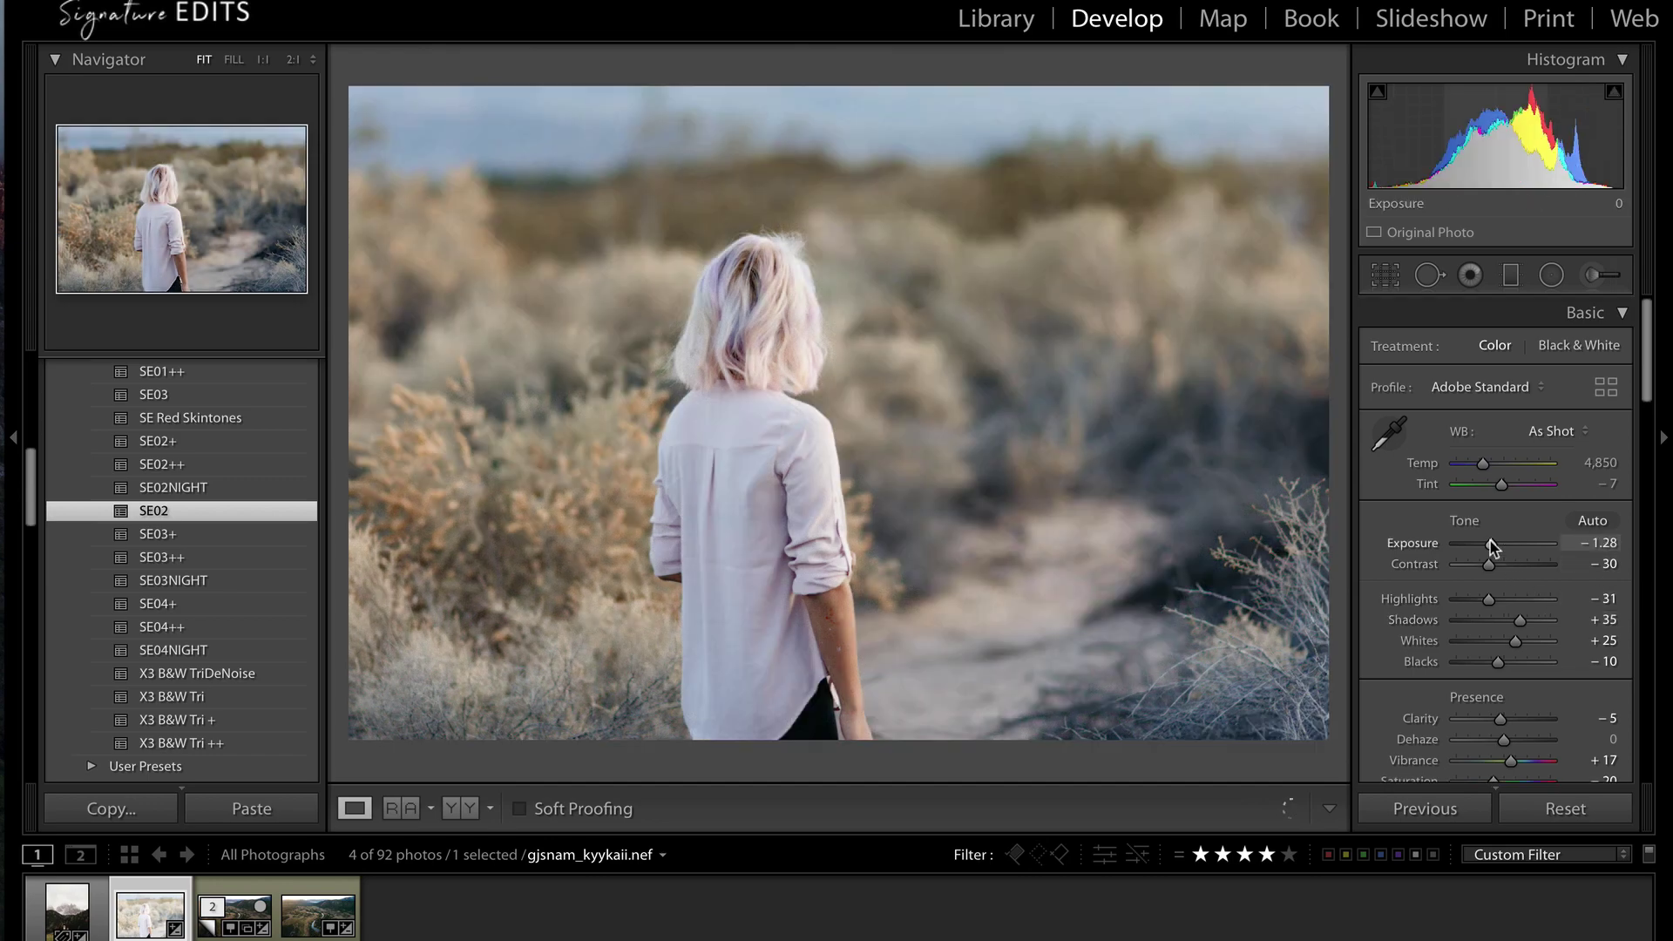
{"action": "key", "text": "equal"}
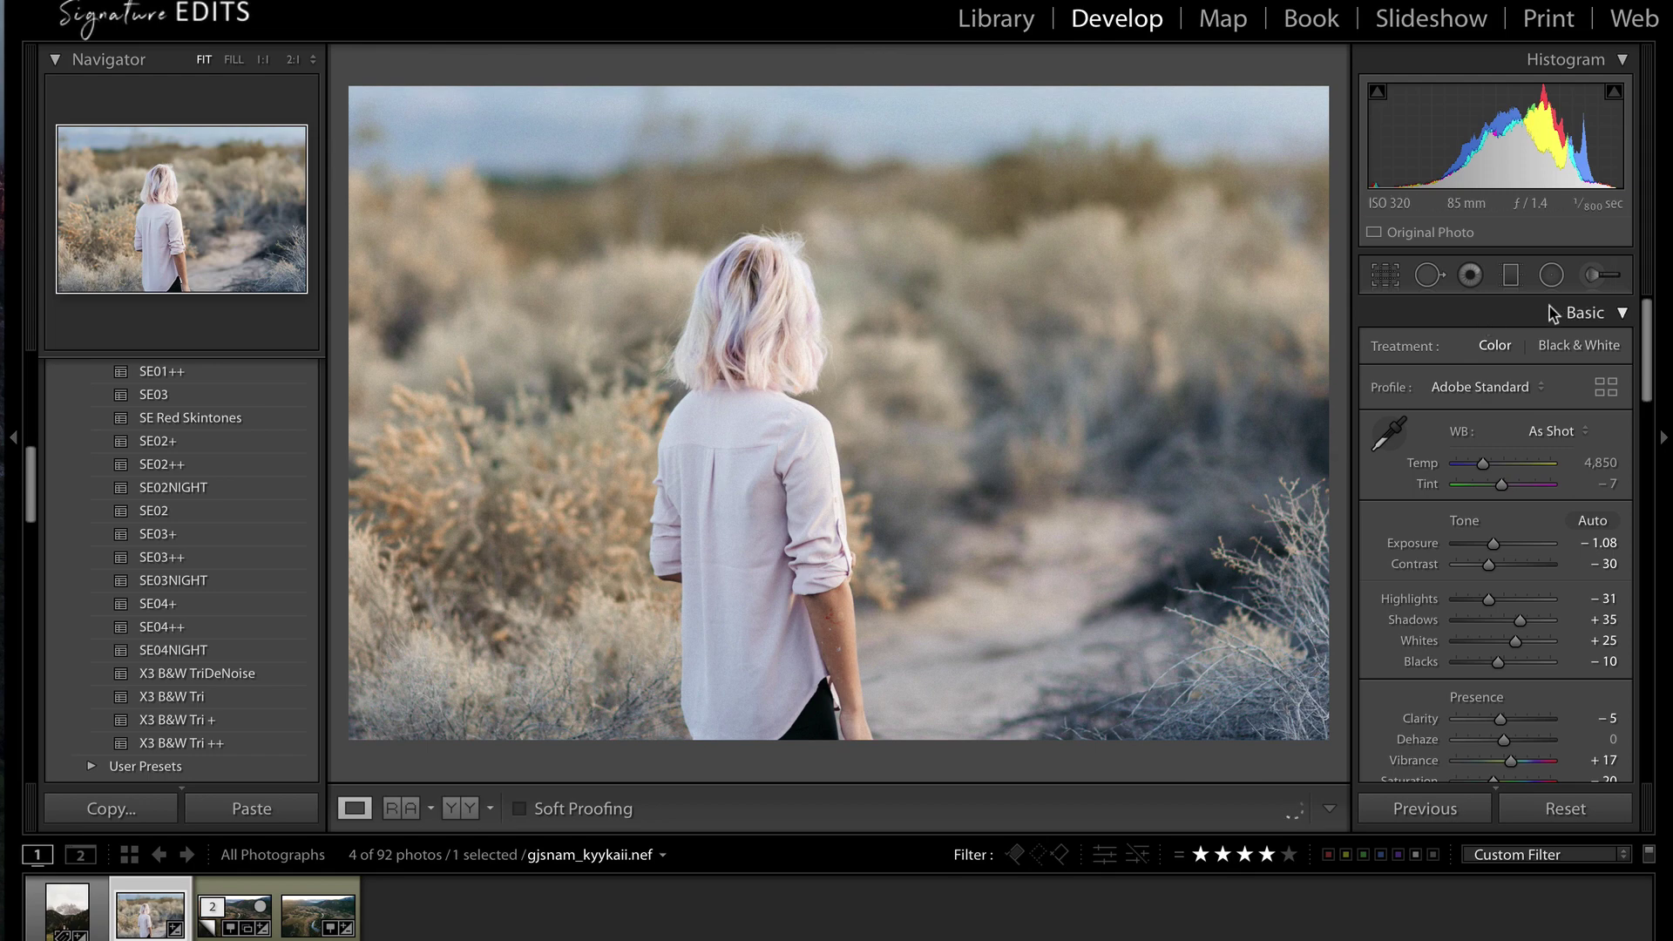
{"action": "left_click", "coordinate": [1551, 277]}
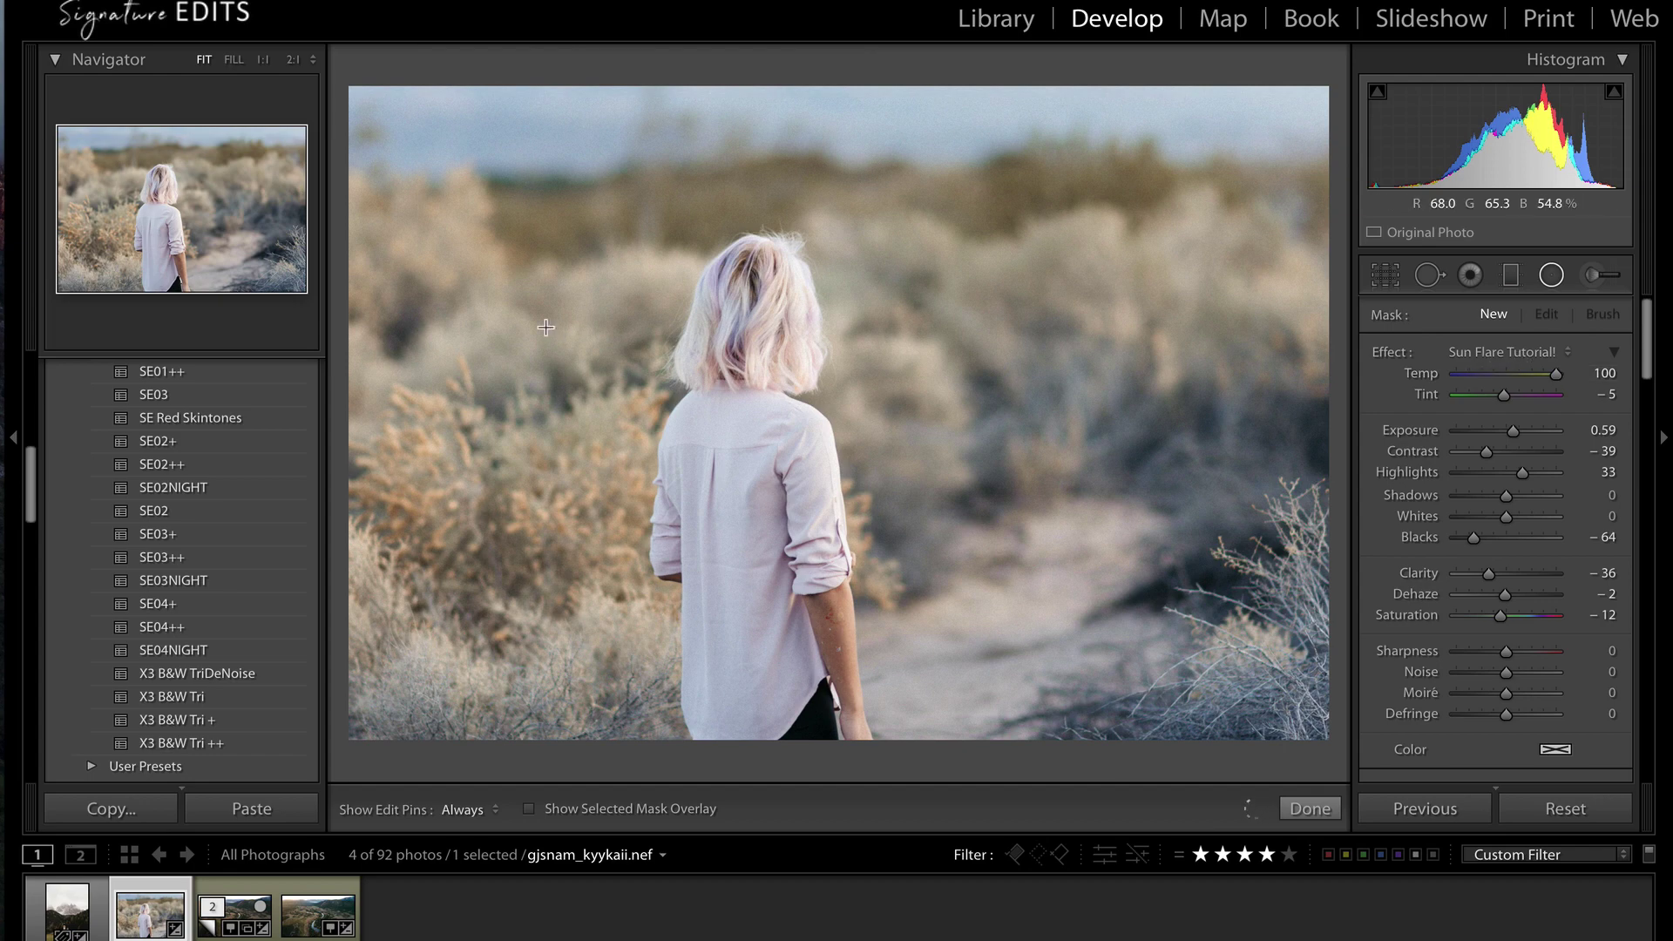
Draw an inverted flare ellipse and settle it over the girl photo's upper-left background.
{"action": "left_click_drag", "start_coordinate": [427, 152], "coordinate": [740, 649]}
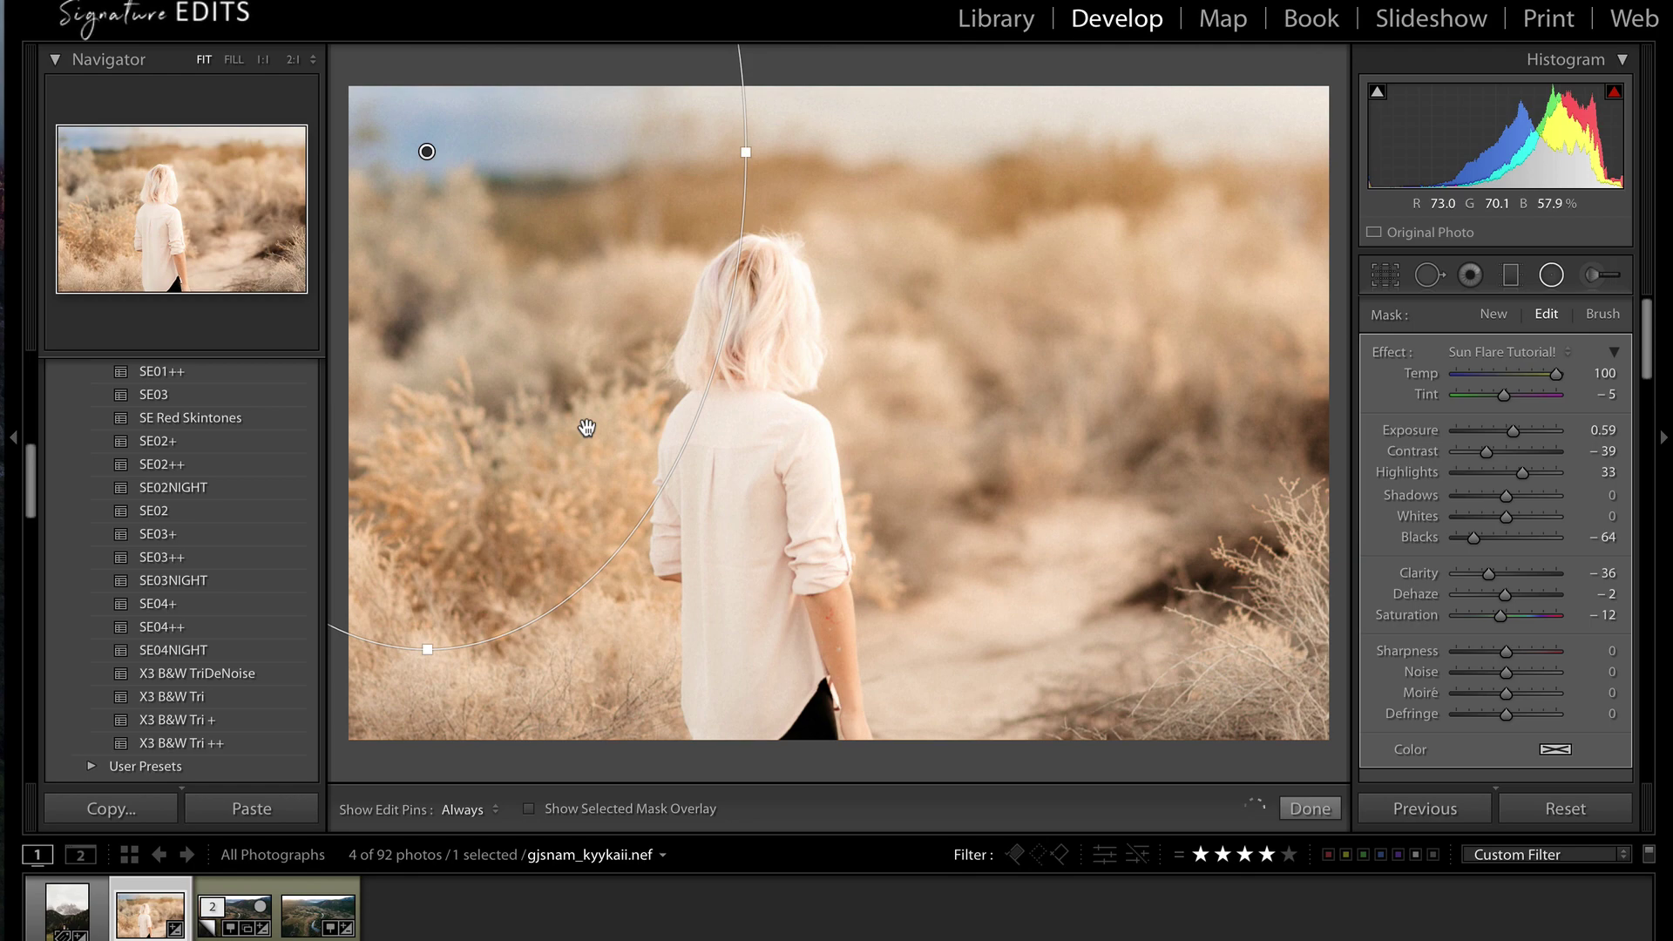
{"action": "key", "text": "apostrophe"}
{"action": "key", "text": "apostrophe"}
{"action": "key", "text": "apostrophe"}
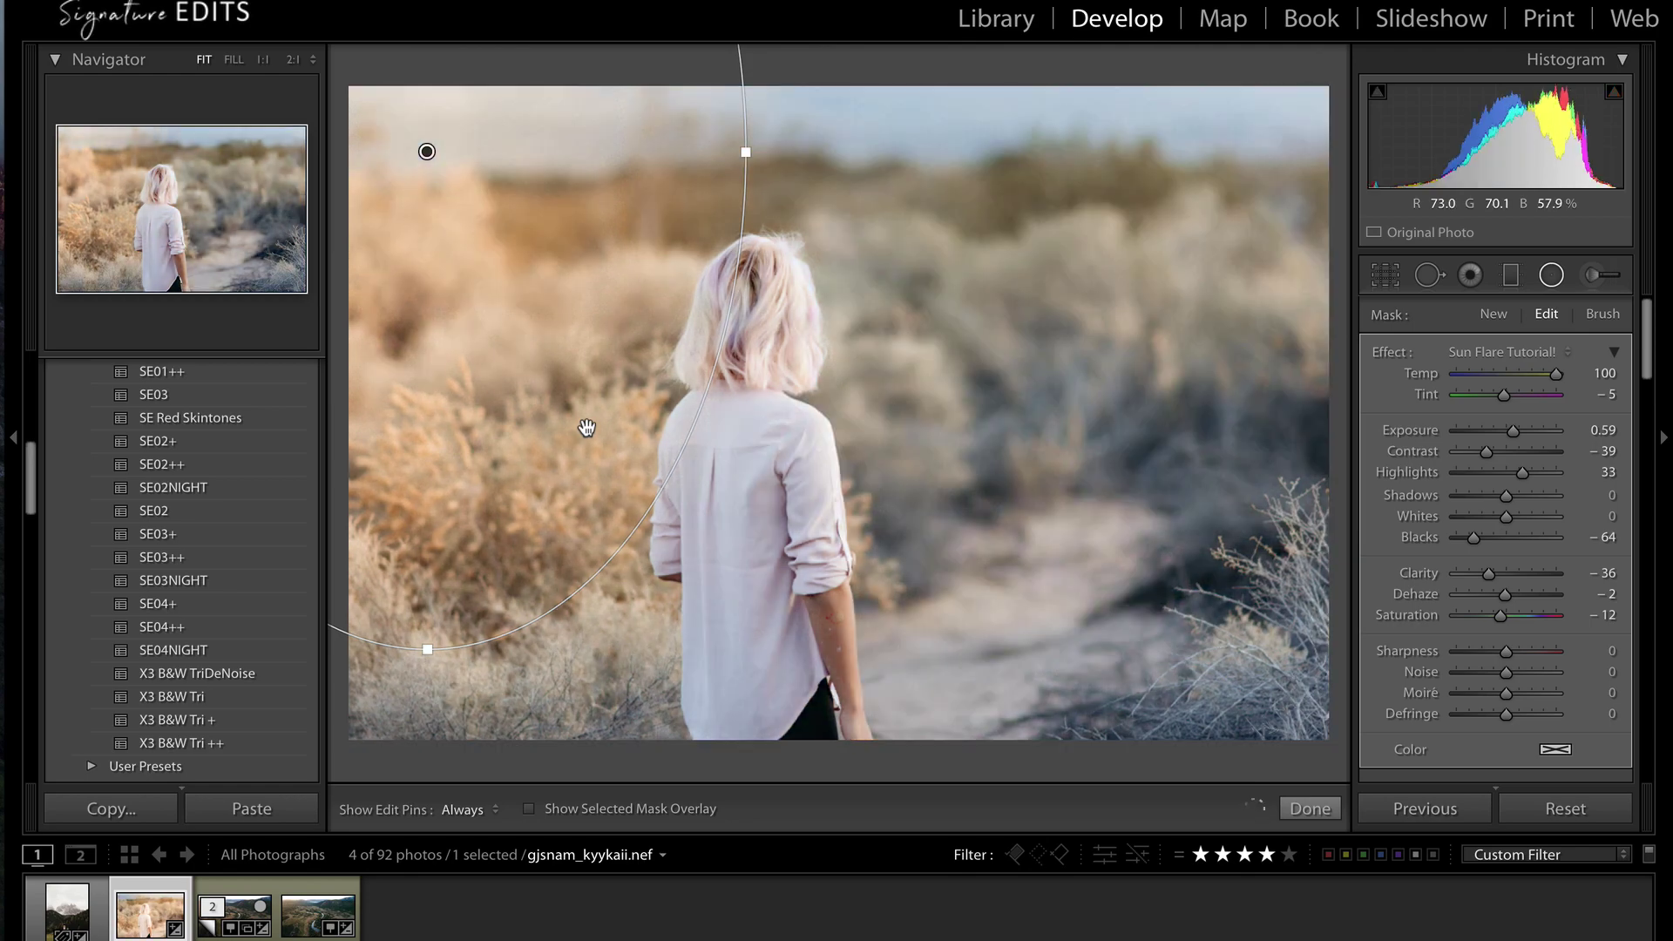
{"action": "left_click_drag", "start_coordinate": [603, 373], "coordinate": [547, 216]}
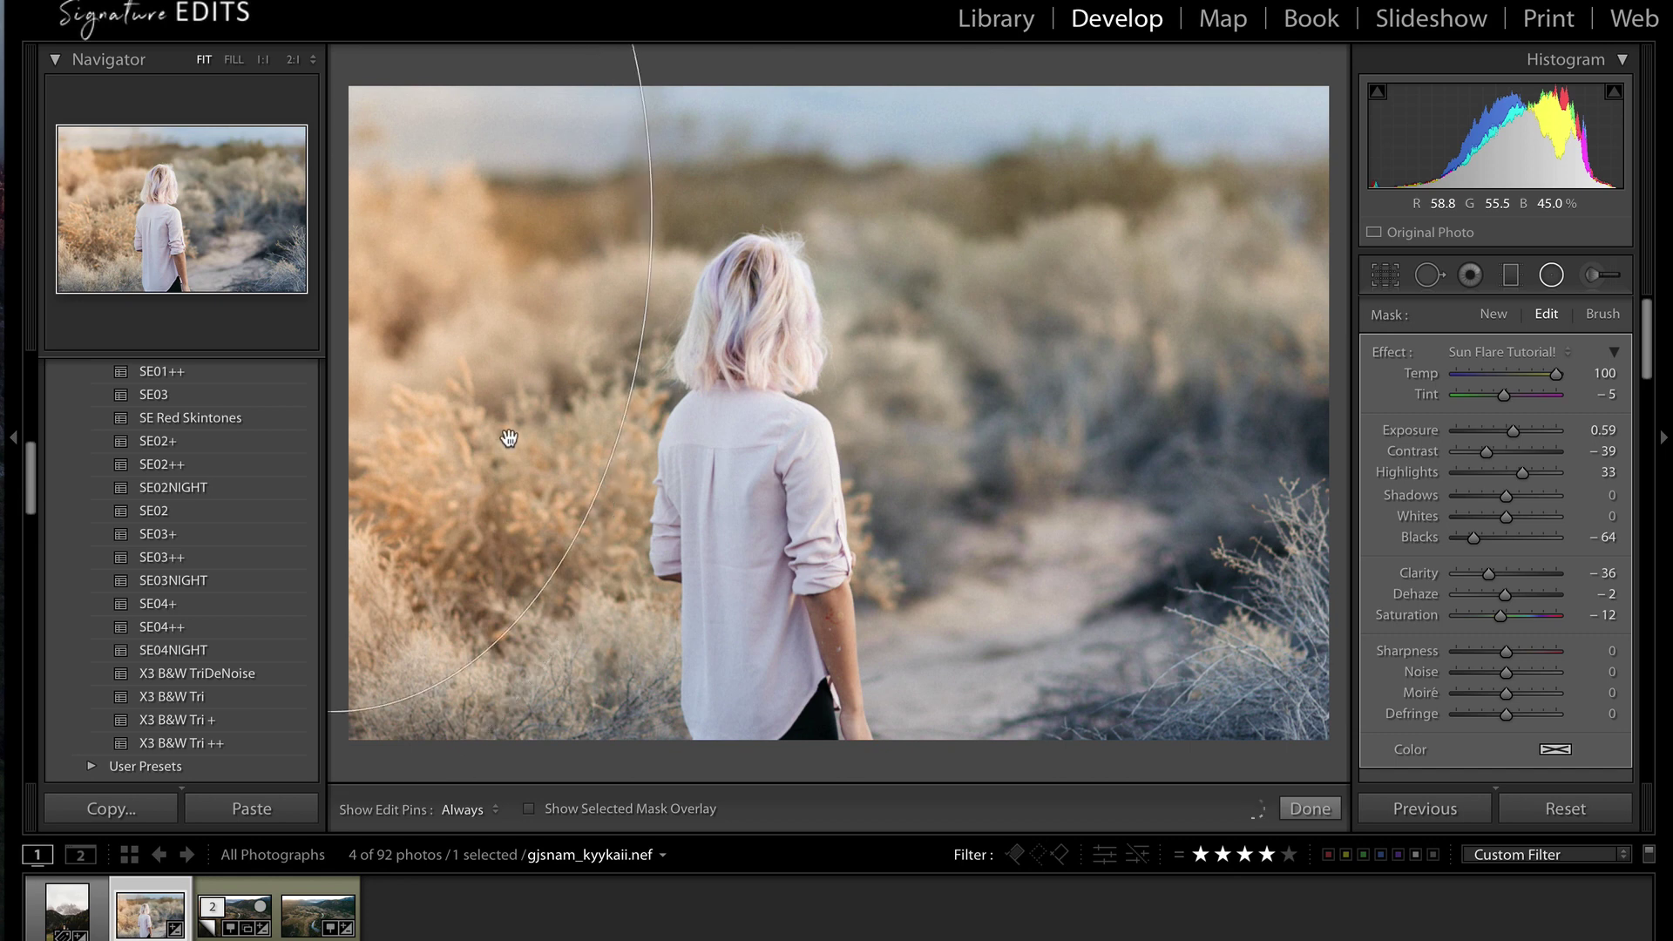
{"action": "left_click_drag", "start_coordinate": [390, 432], "coordinate": [1457, 489]}
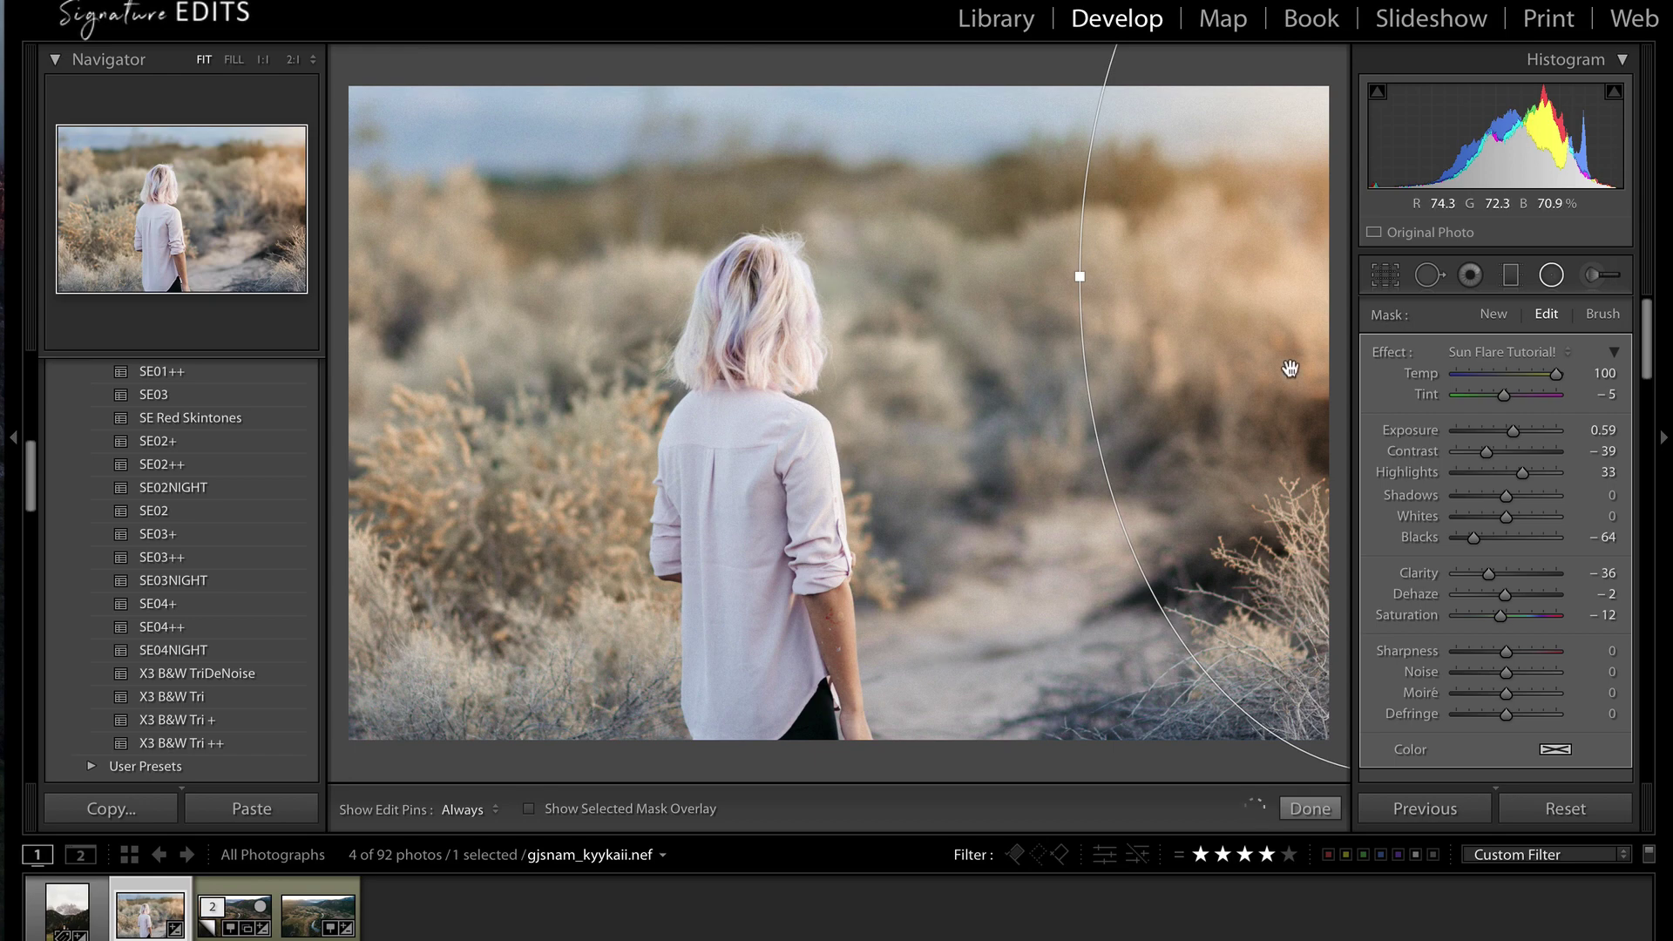
{"action": "left_click_drag", "start_coordinate": [1229, 332], "coordinate": [442, 296]}
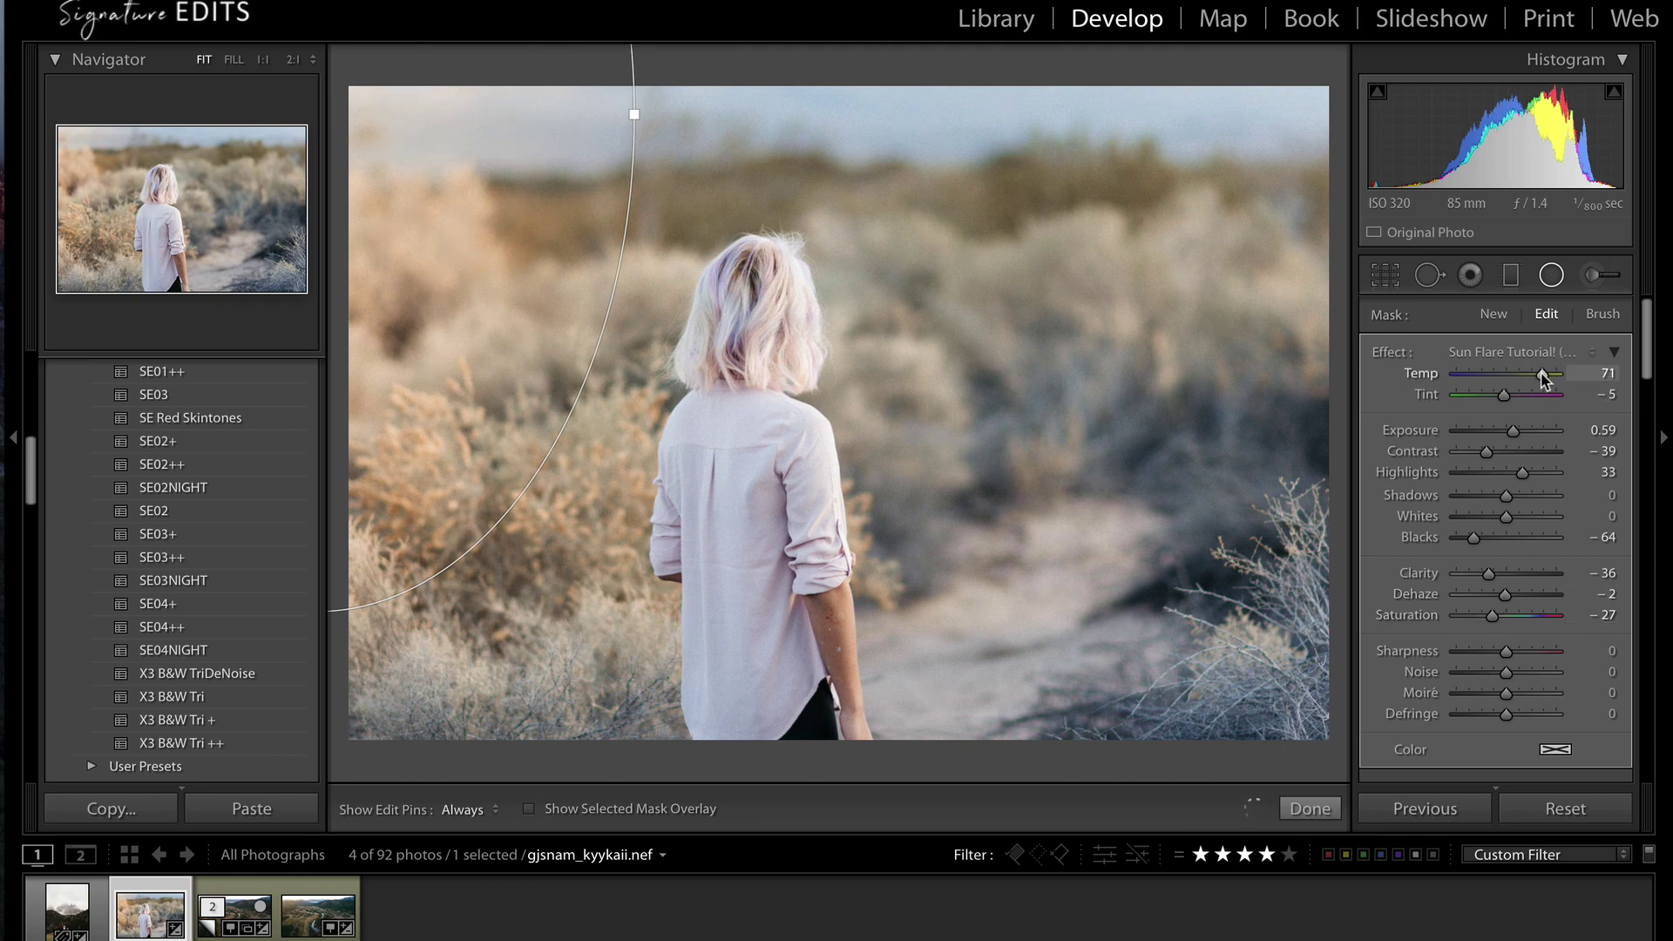
Tweak the girl photo's flare exposure, then move it left and rotate its ellipse.
{"action": "left_click_drag", "start_coordinate": [1516, 436], "coordinate": [1519, 433]}
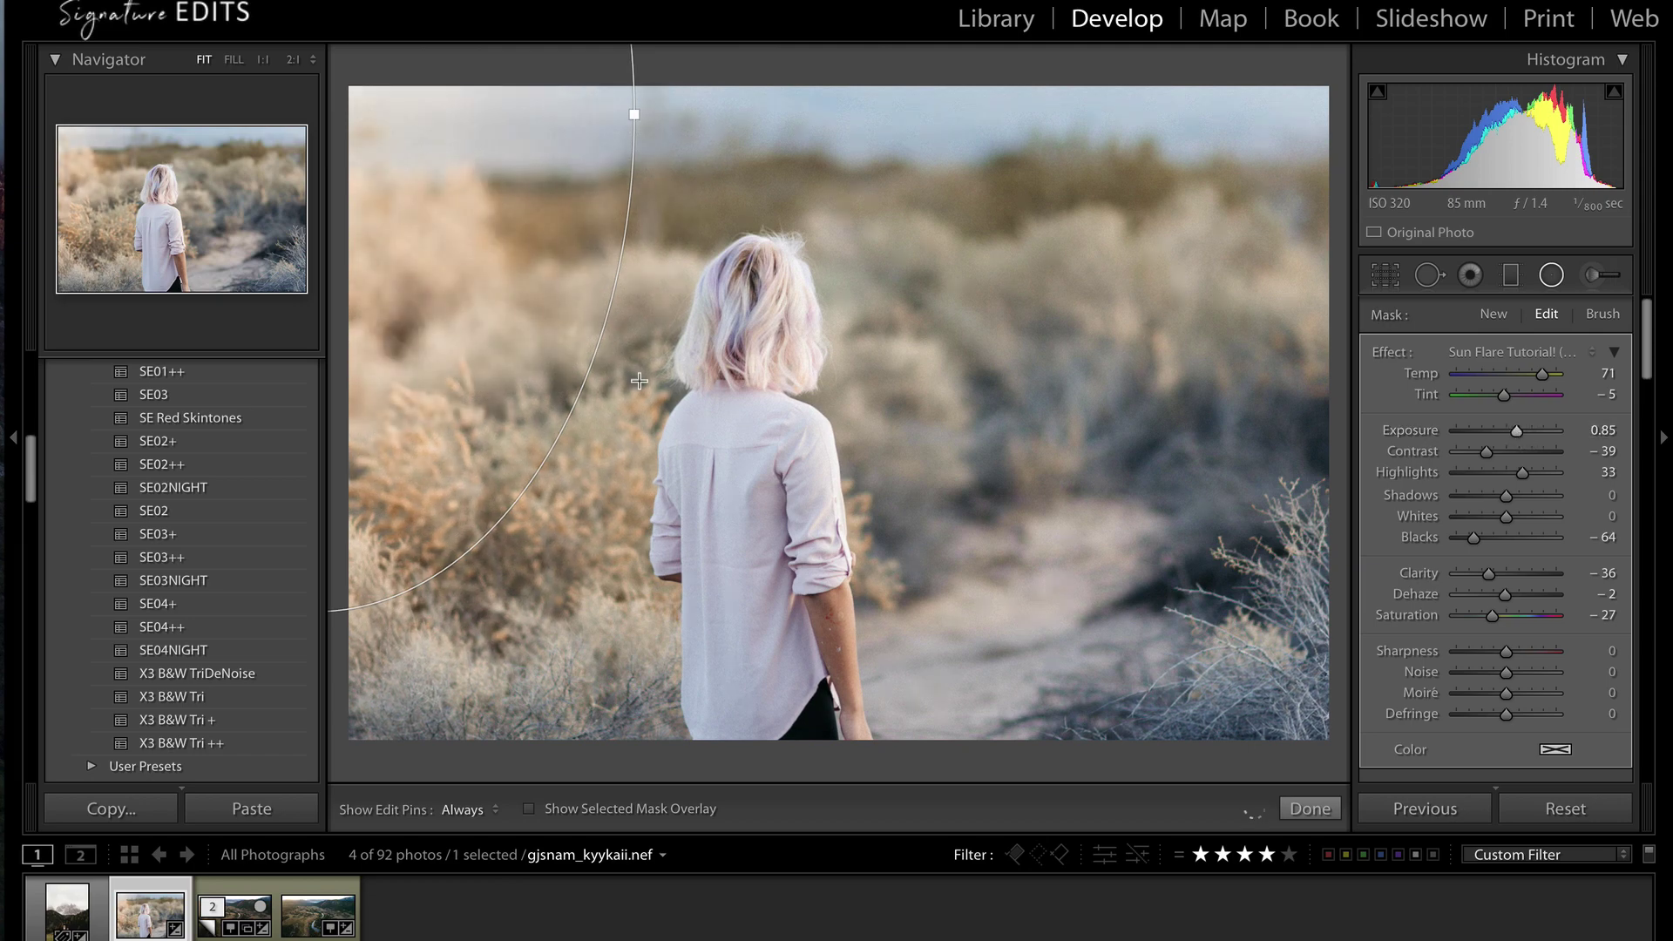
{"action": "left_click_drag", "start_coordinate": [598, 307], "coordinate": [672, 310]}
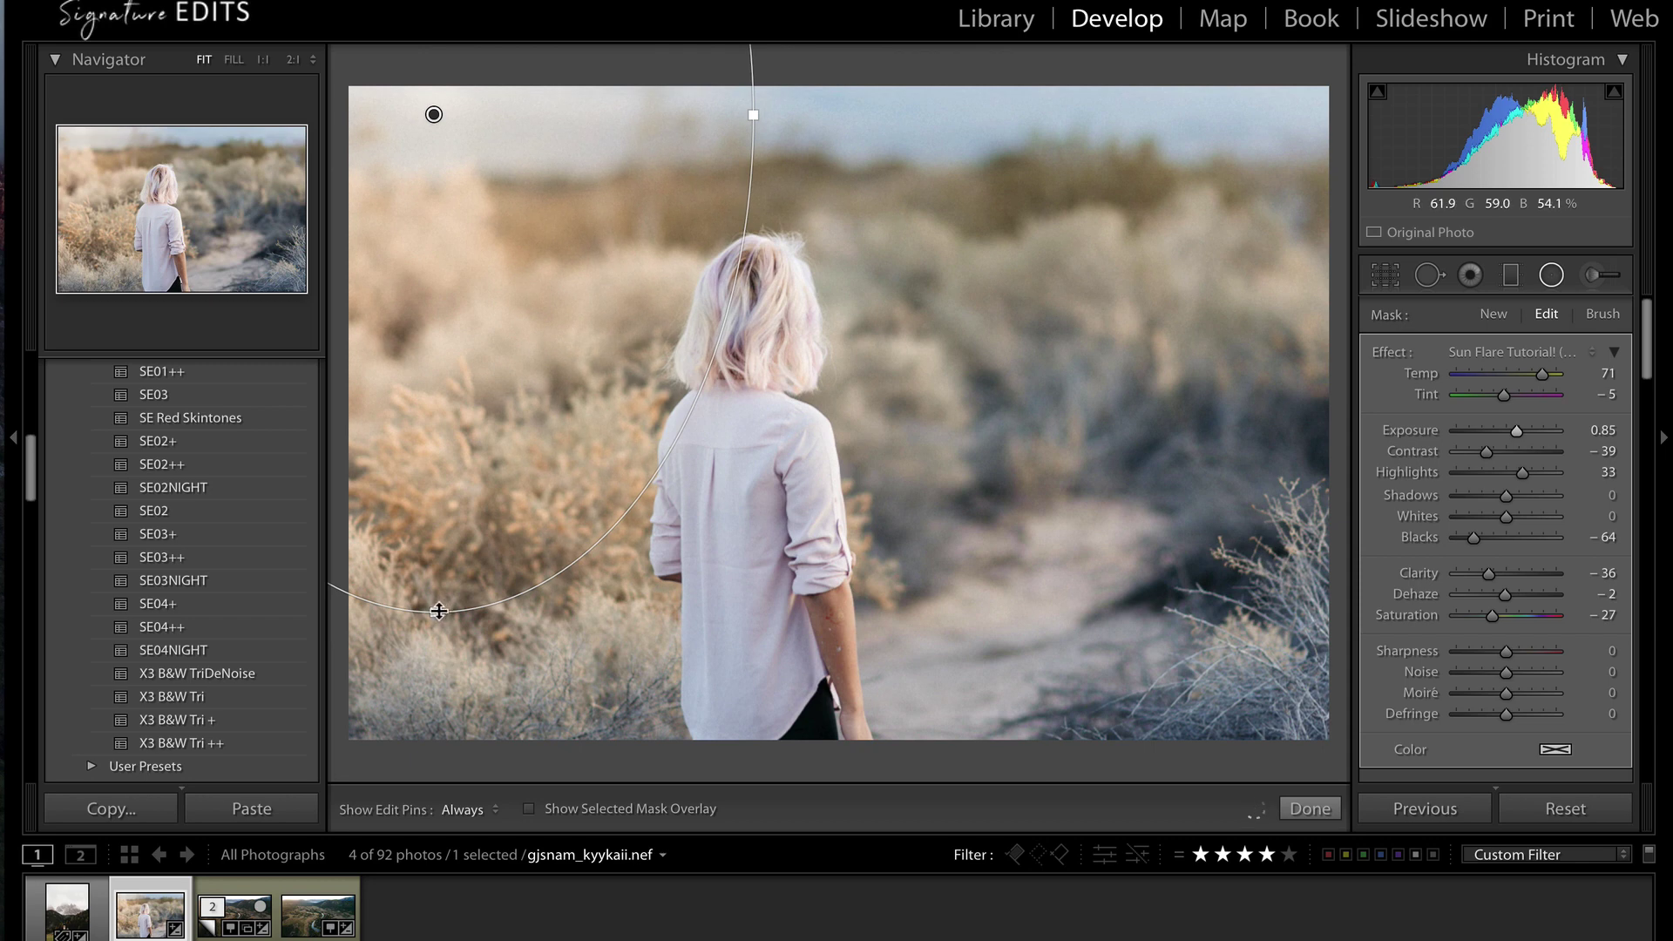
{"action": "left_click_drag", "start_coordinate": [534, 475], "coordinate": [486, 442]}
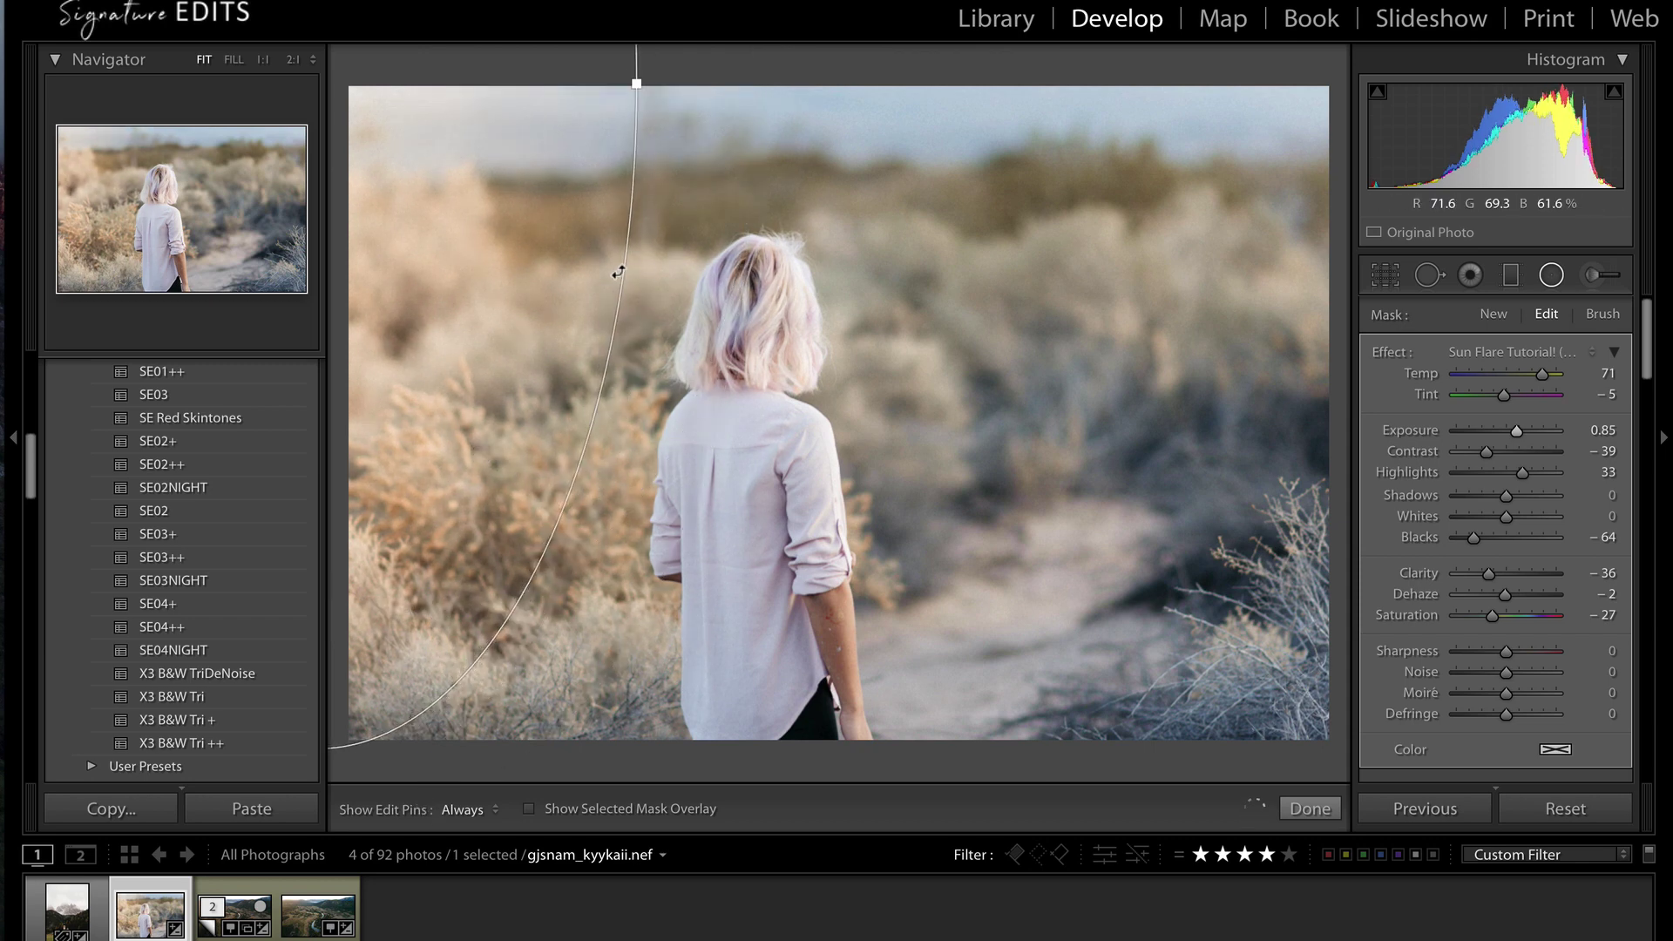
{"action": "left_click_drag", "start_coordinate": [617, 352], "coordinate": [617, 366]}
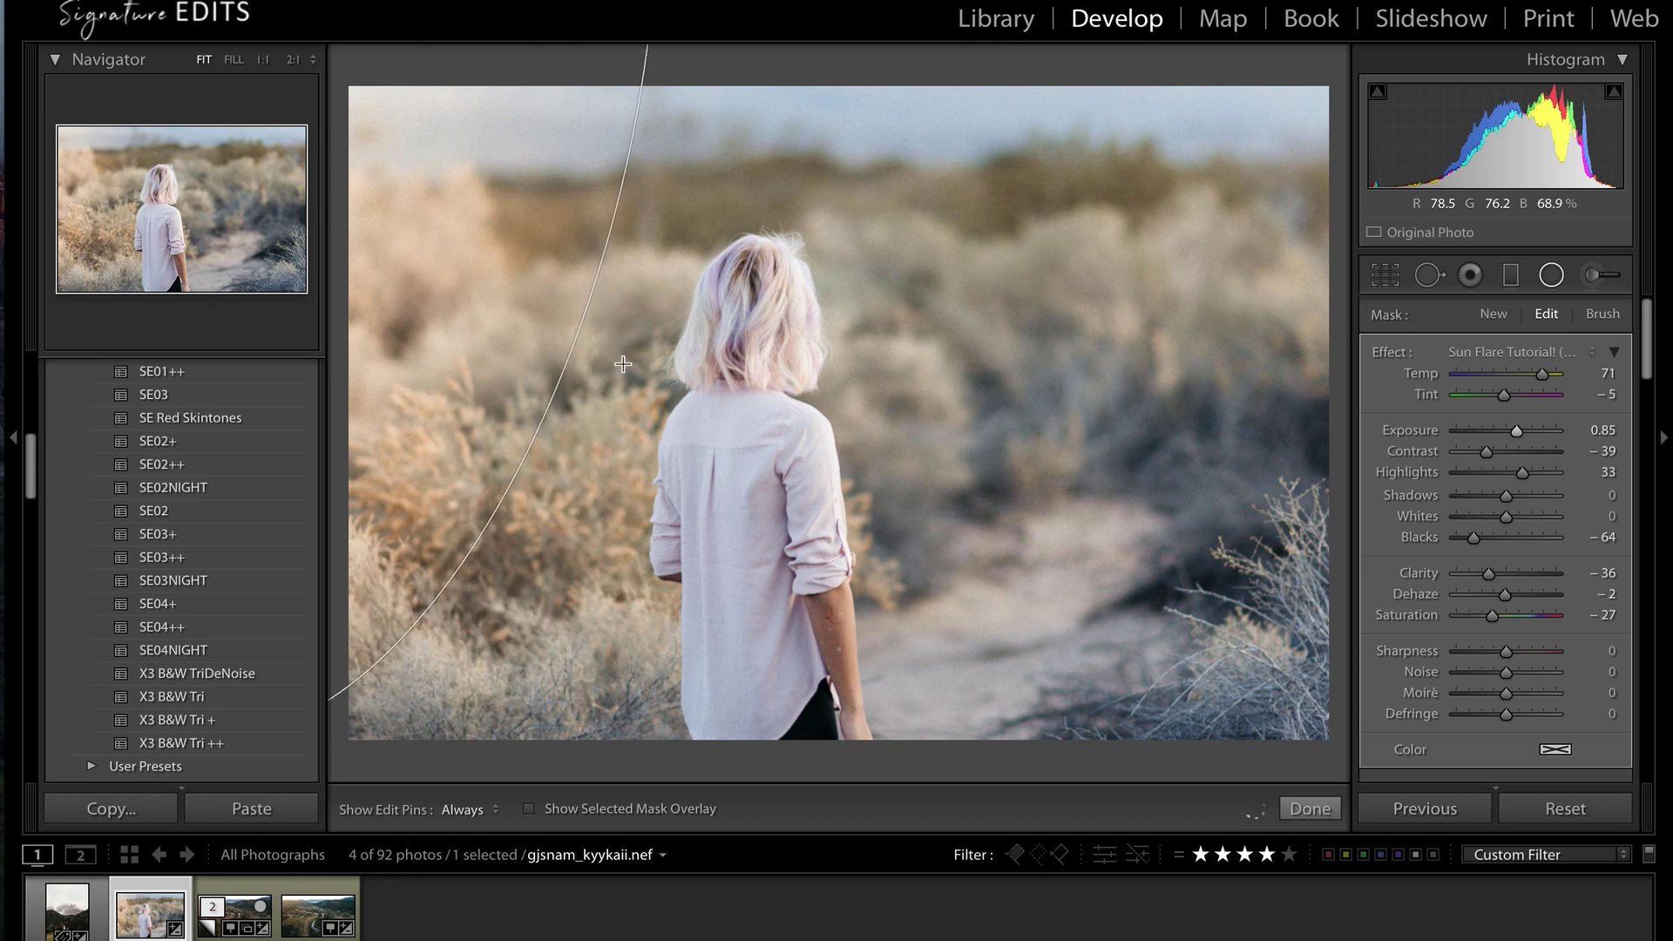
{"action": "left_click_drag", "start_coordinate": [527, 332], "coordinate": [571, 328]}
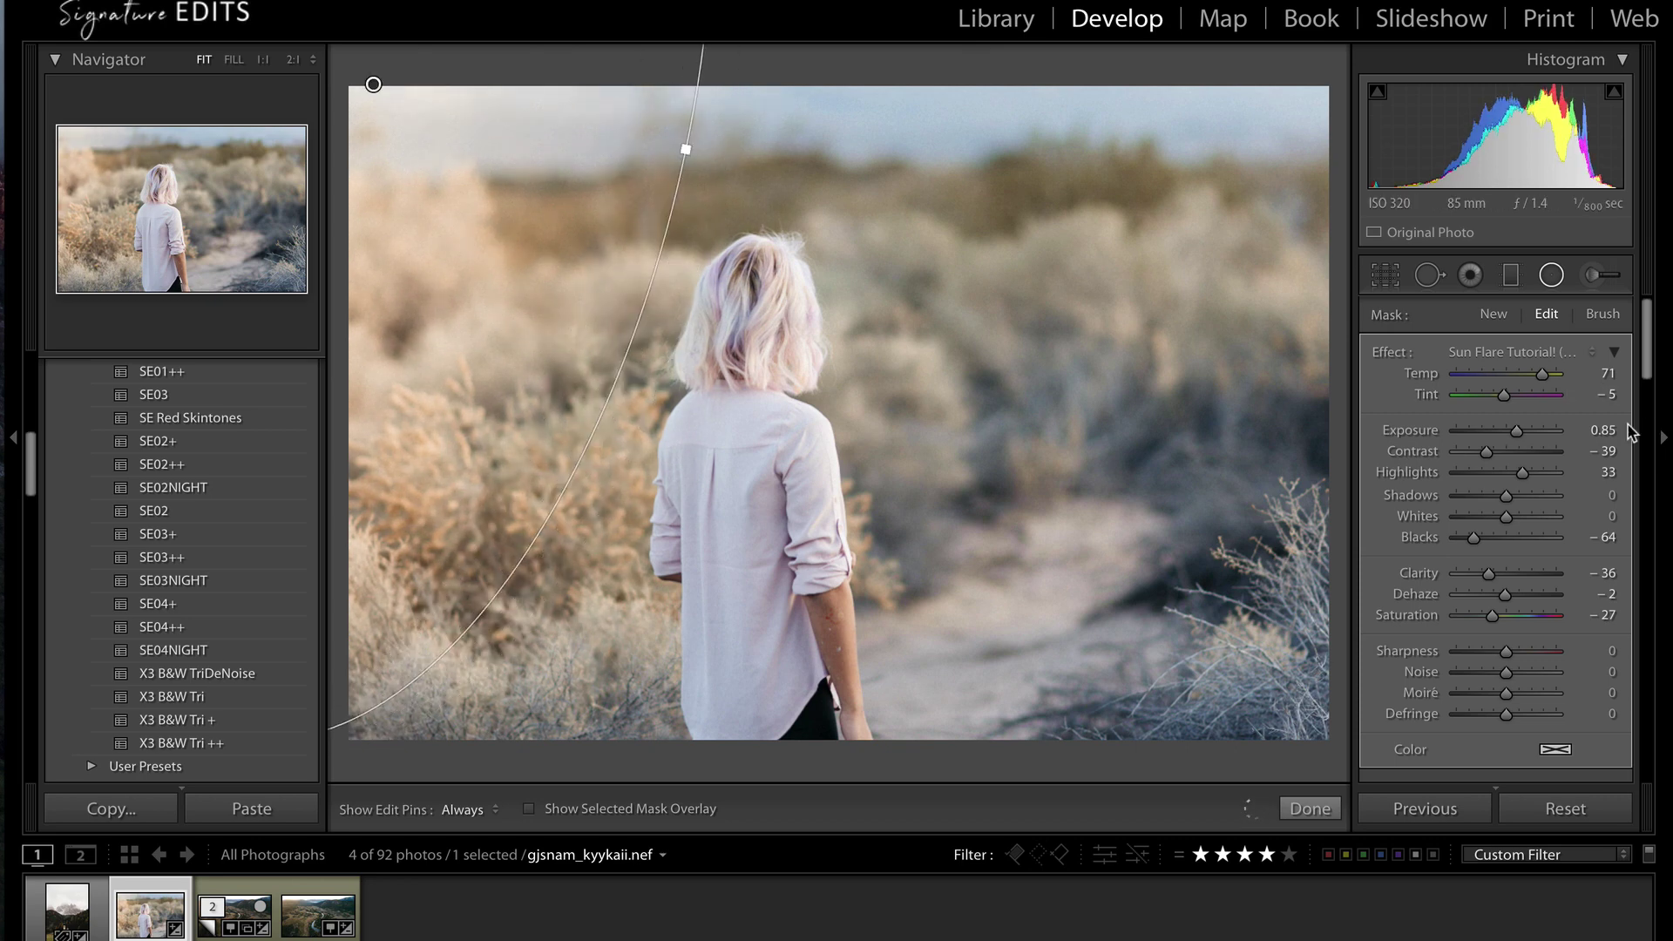
Raise the flare's exposure to 1.11, finish the flare, and reopen radial filter editing.
{"action": "left_click_drag", "start_coordinate": [1517, 433], "coordinate": [1520, 432]}
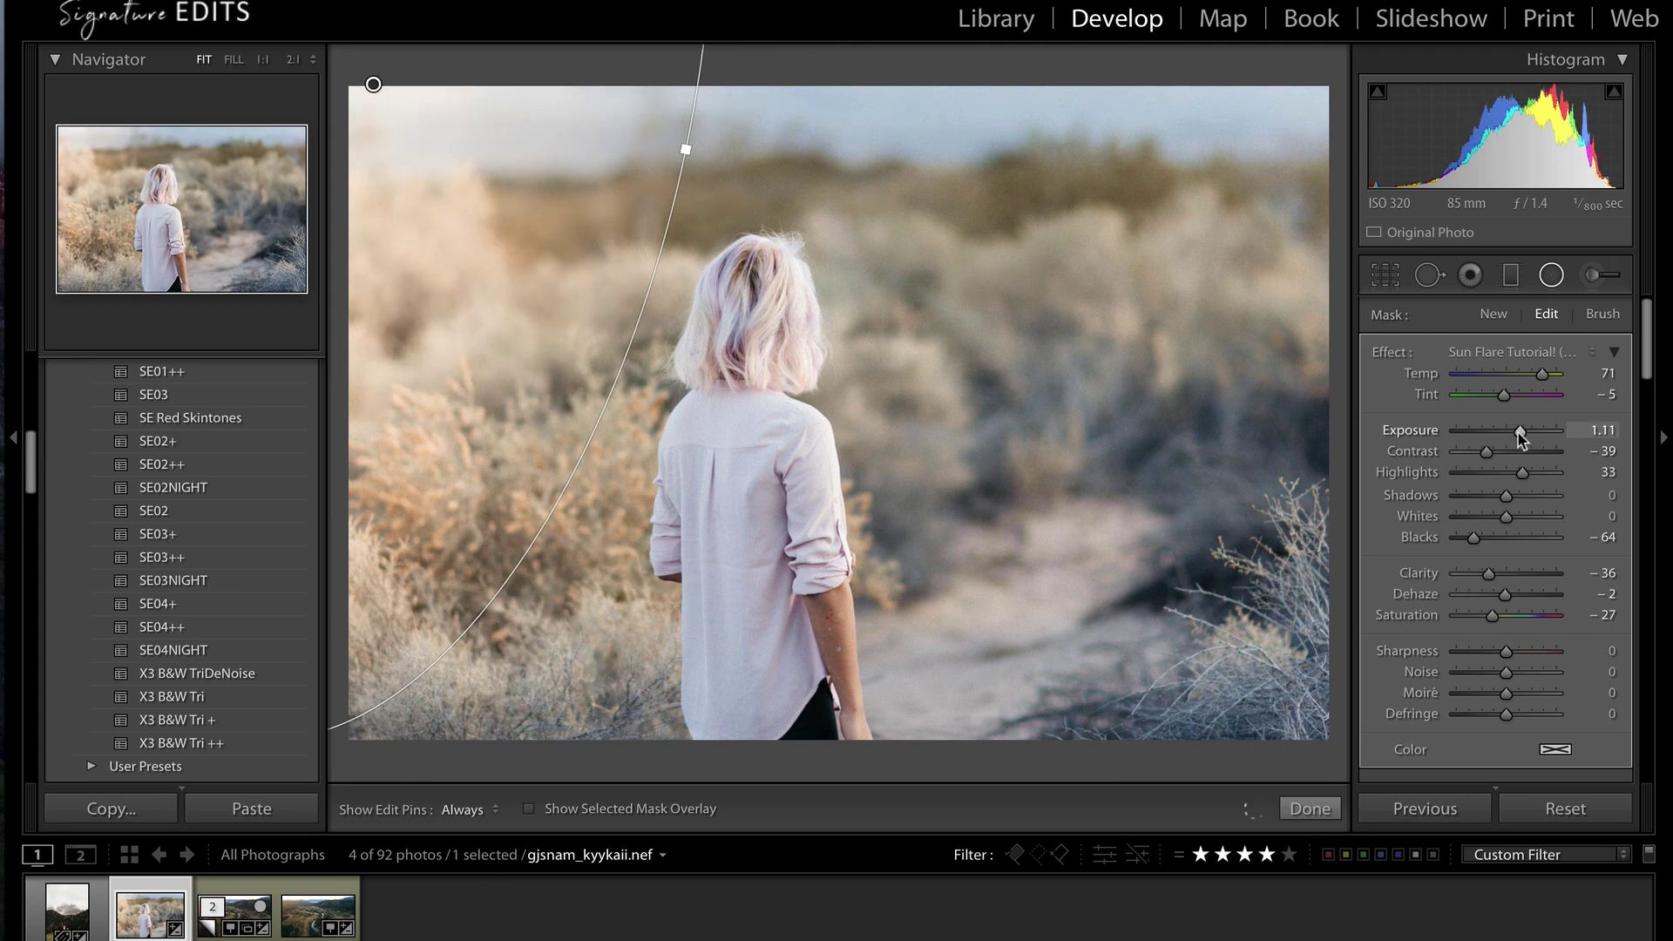
{"action": "key", "text": "shift+m"}
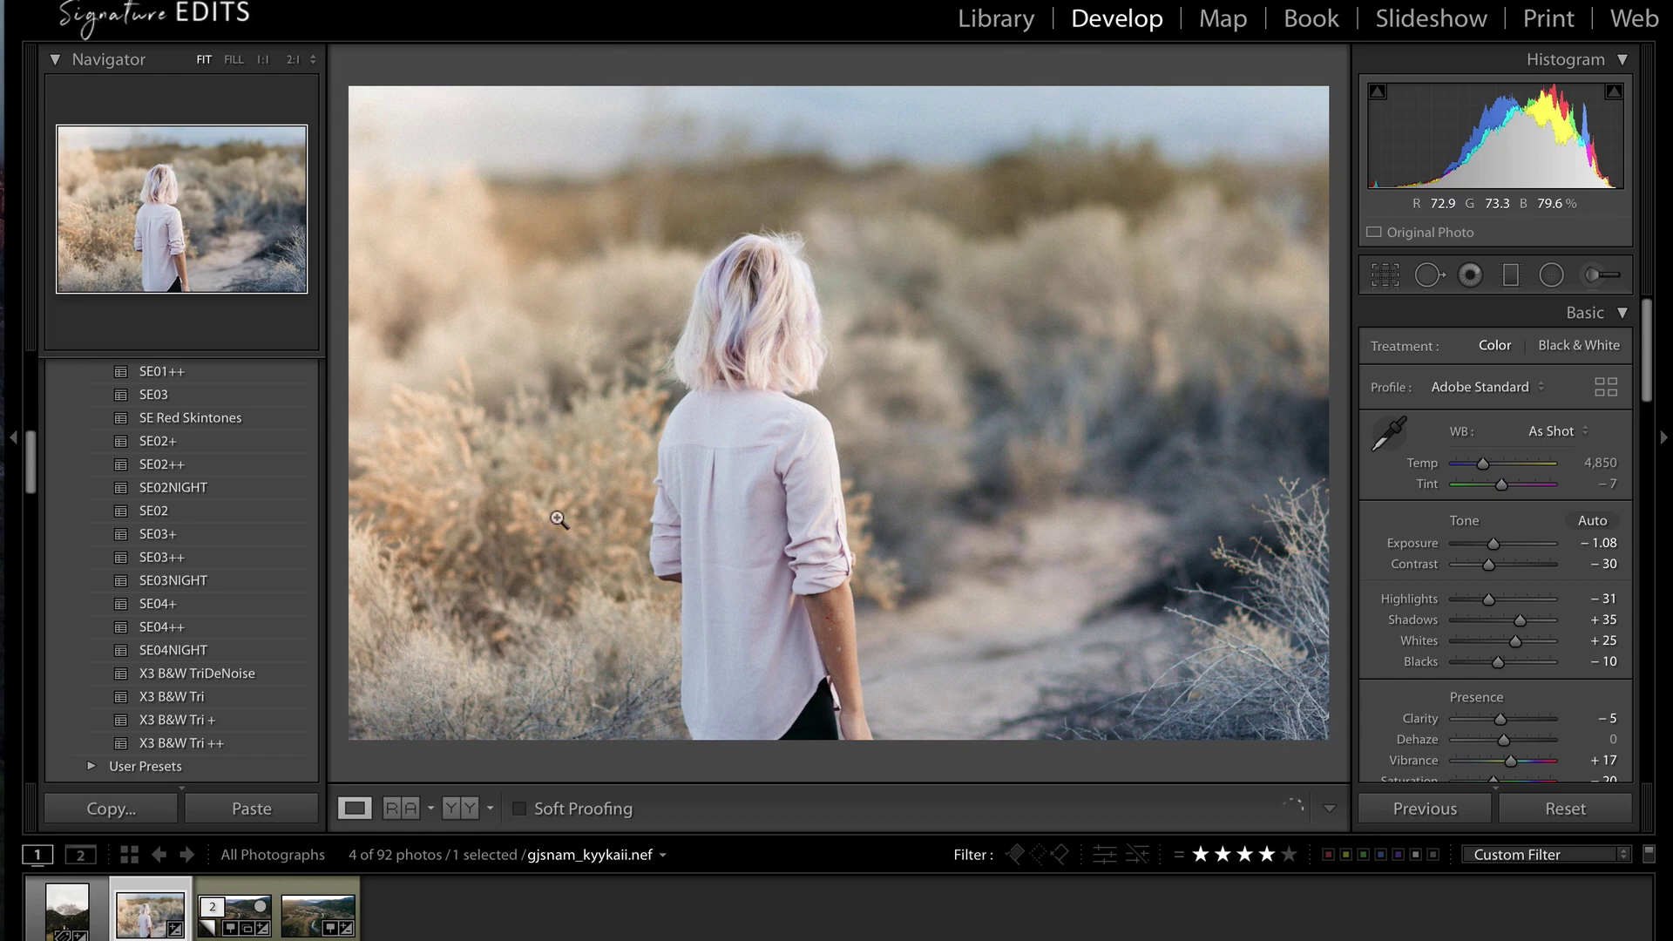
{"action": "left_click", "coordinate": [1553, 279]}
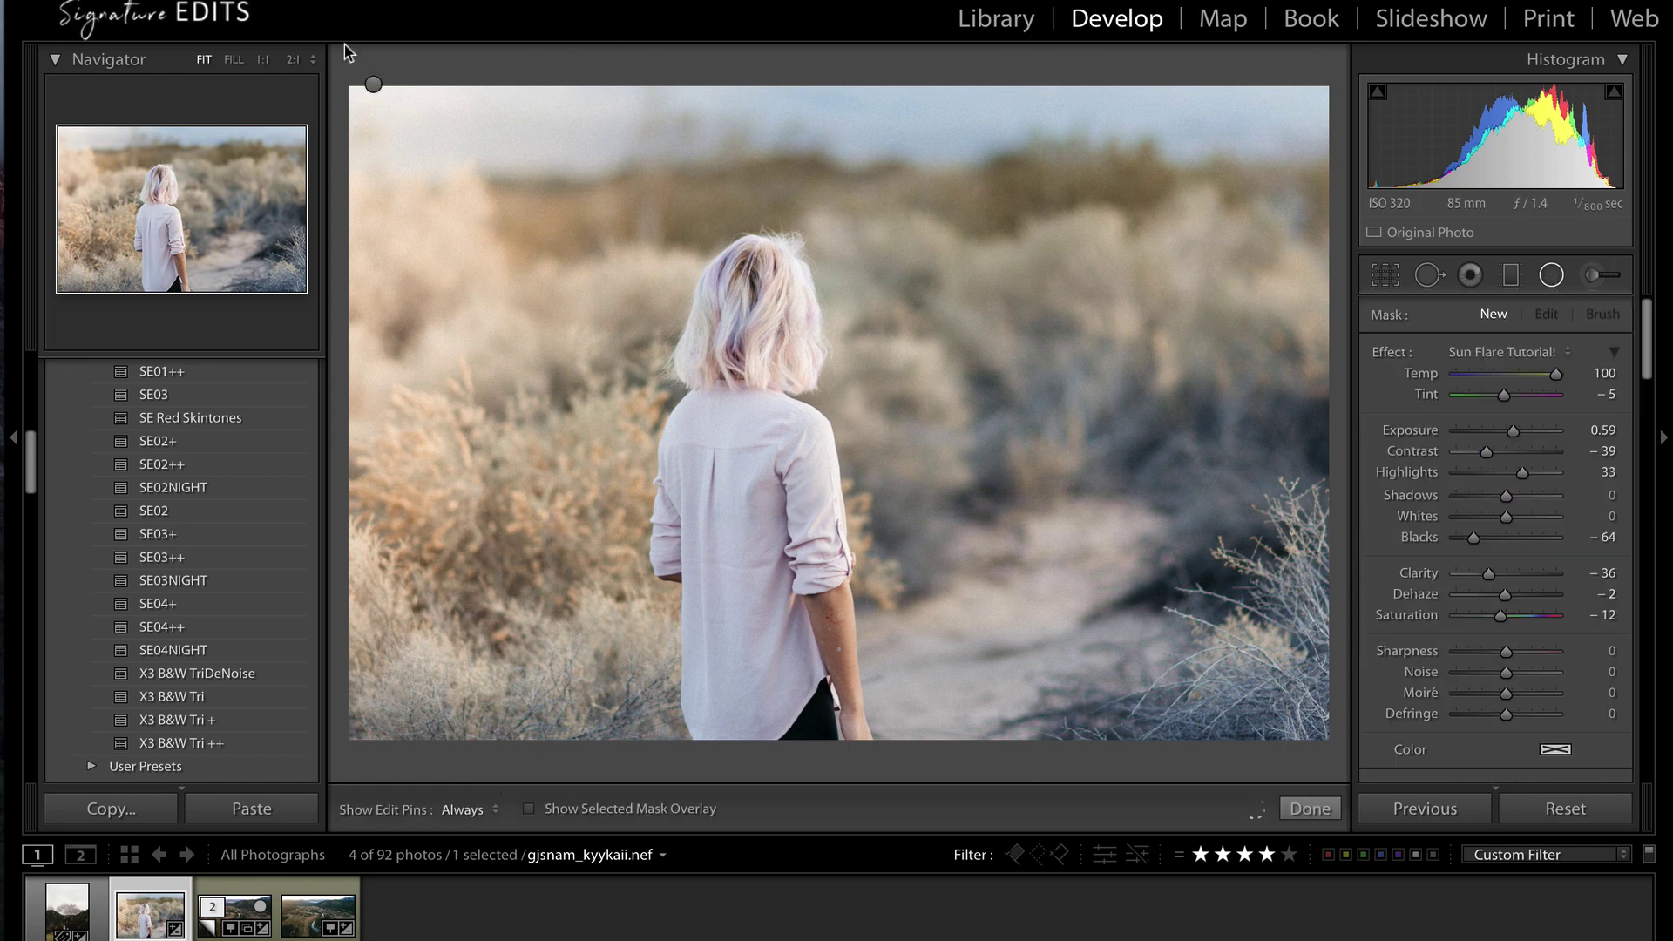
{"action": "left_click", "coordinate": [373, 84]}
{"action": "key", "text": "Delete"}
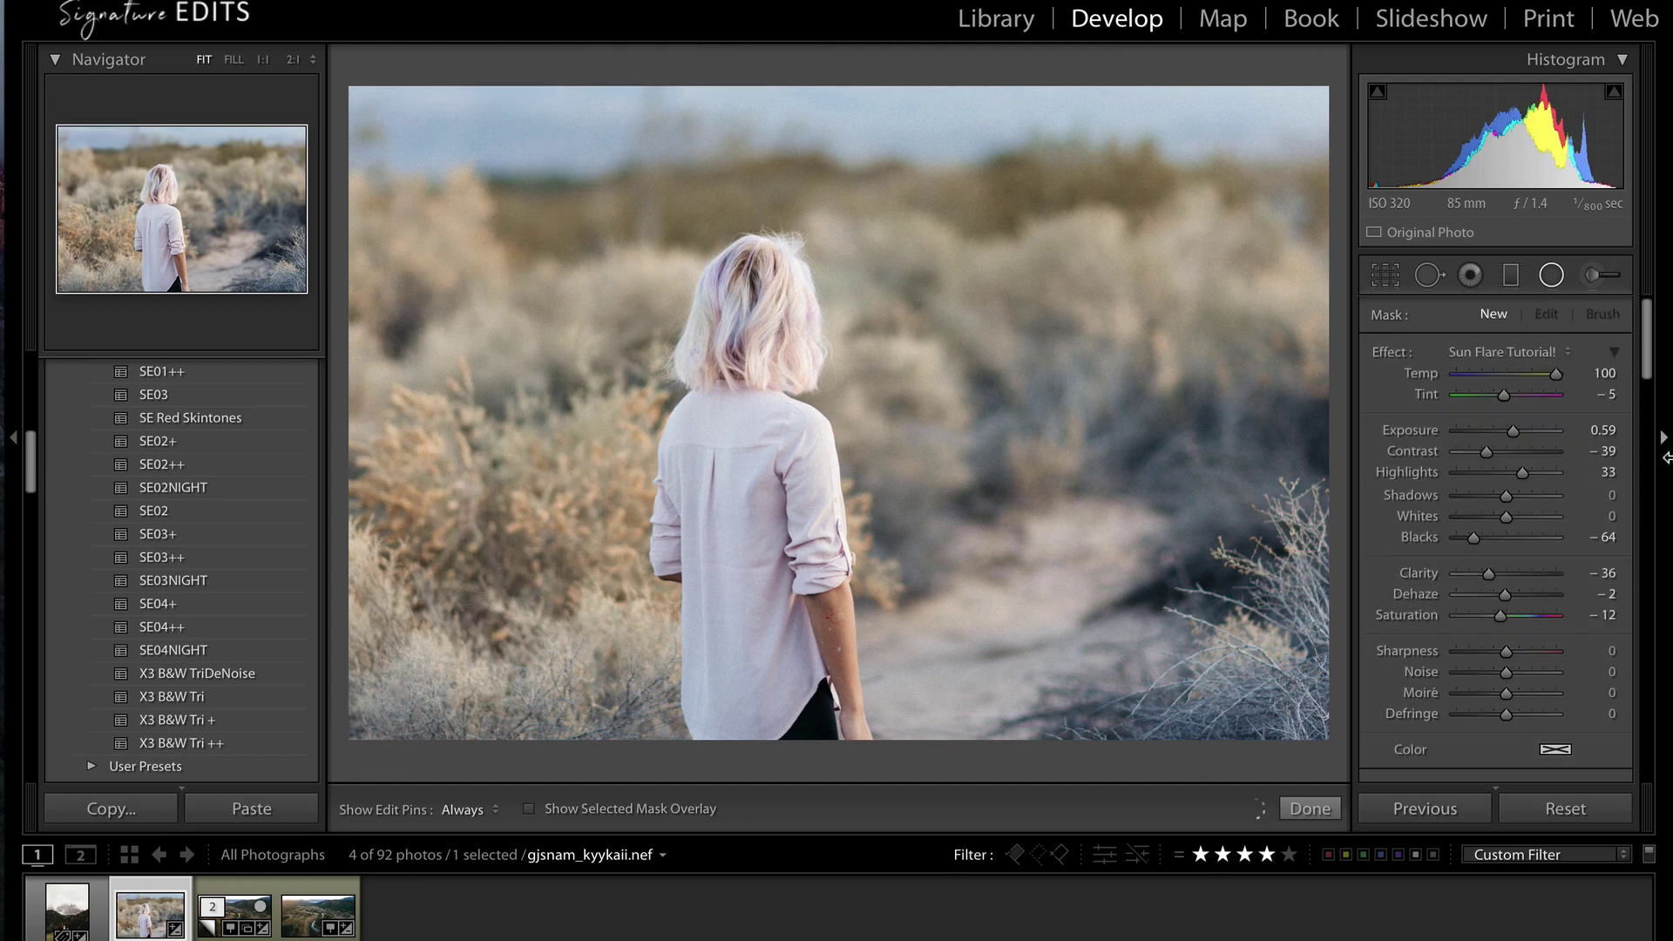
{"action": "key", "text": "ctrl+z"}
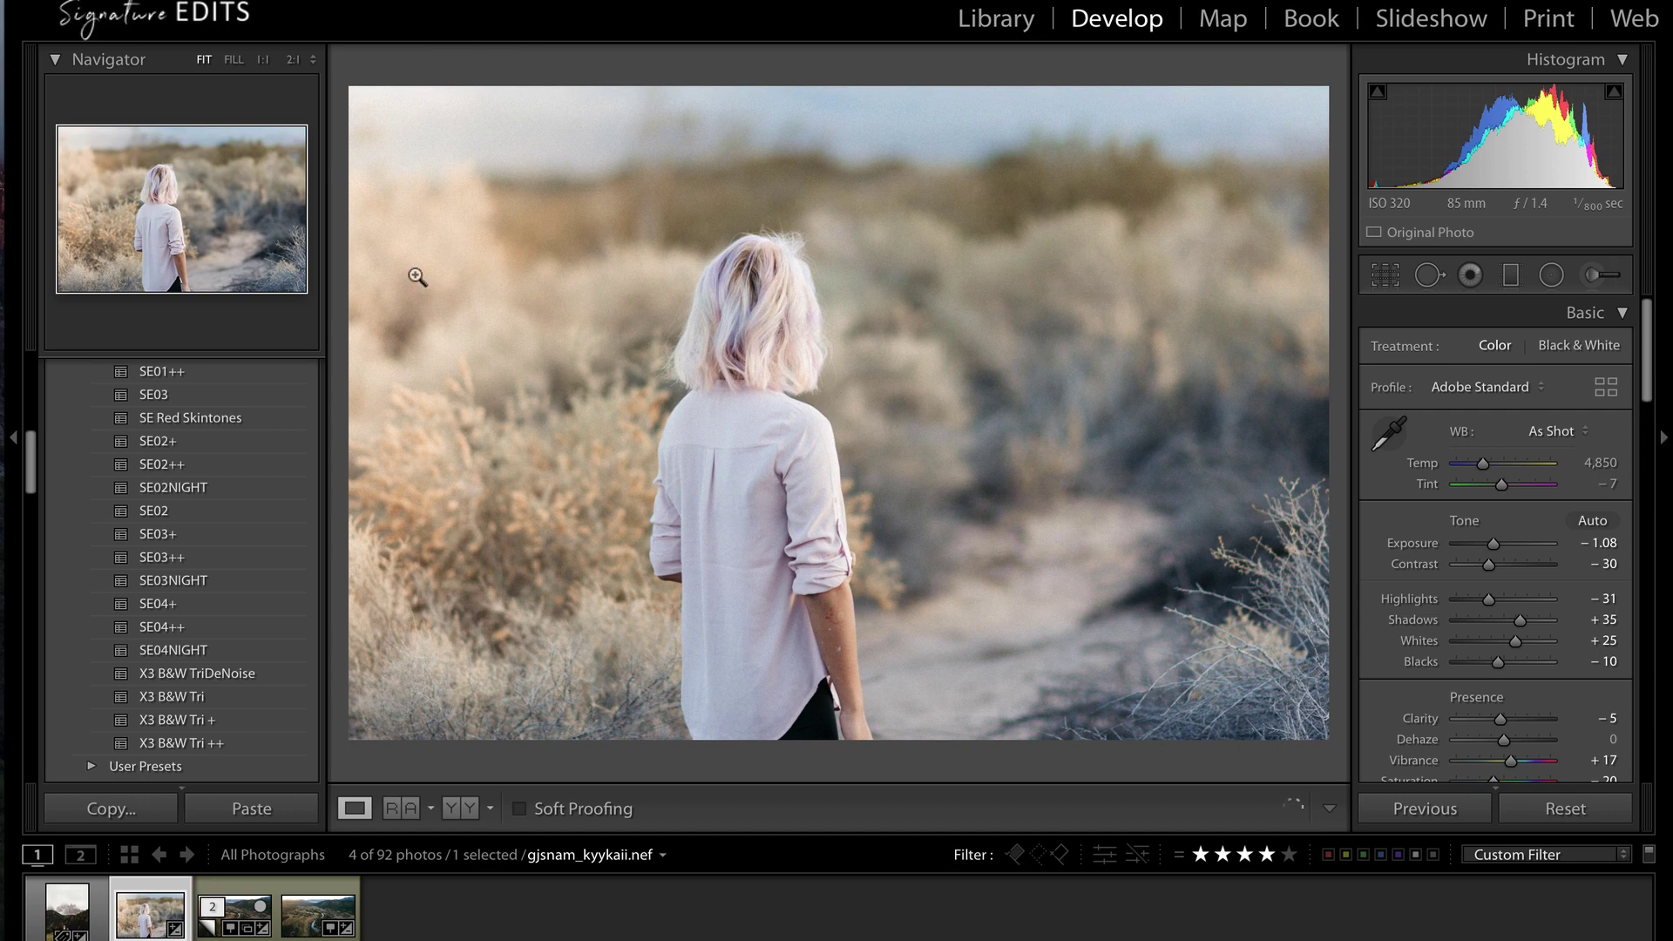
{"action": "left_click", "coordinate": [56, 924]}
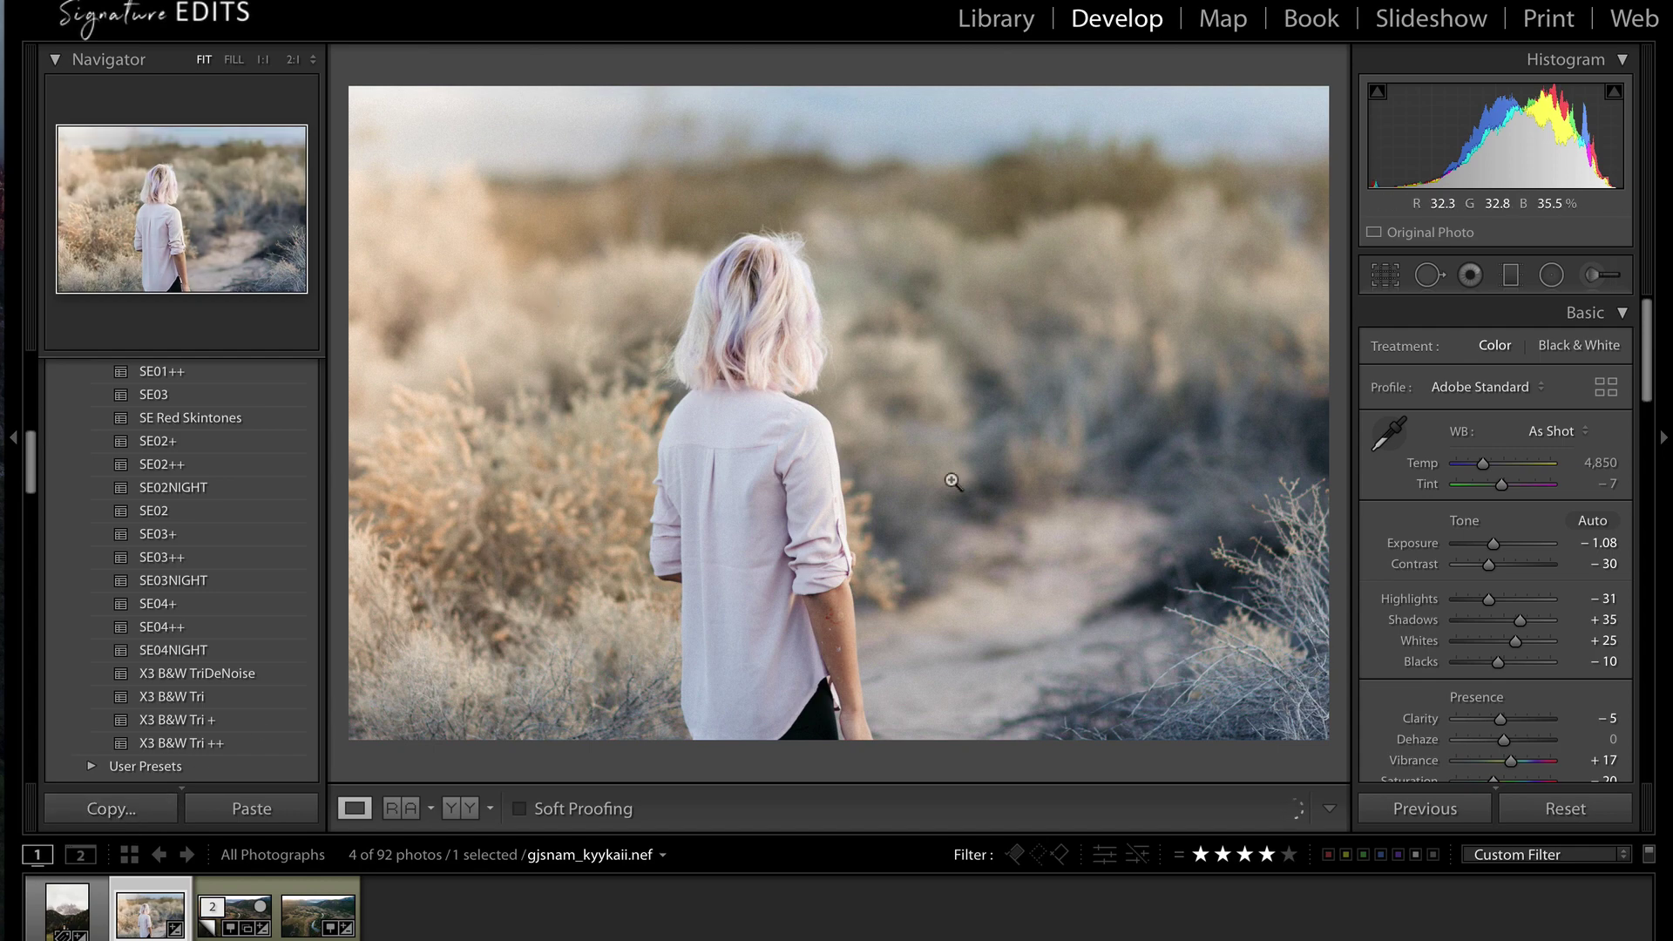
Draw a large radial flare ellipse on the overcast church photo and move it down-right.
{"action": "left_click", "coordinate": [69, 920]}
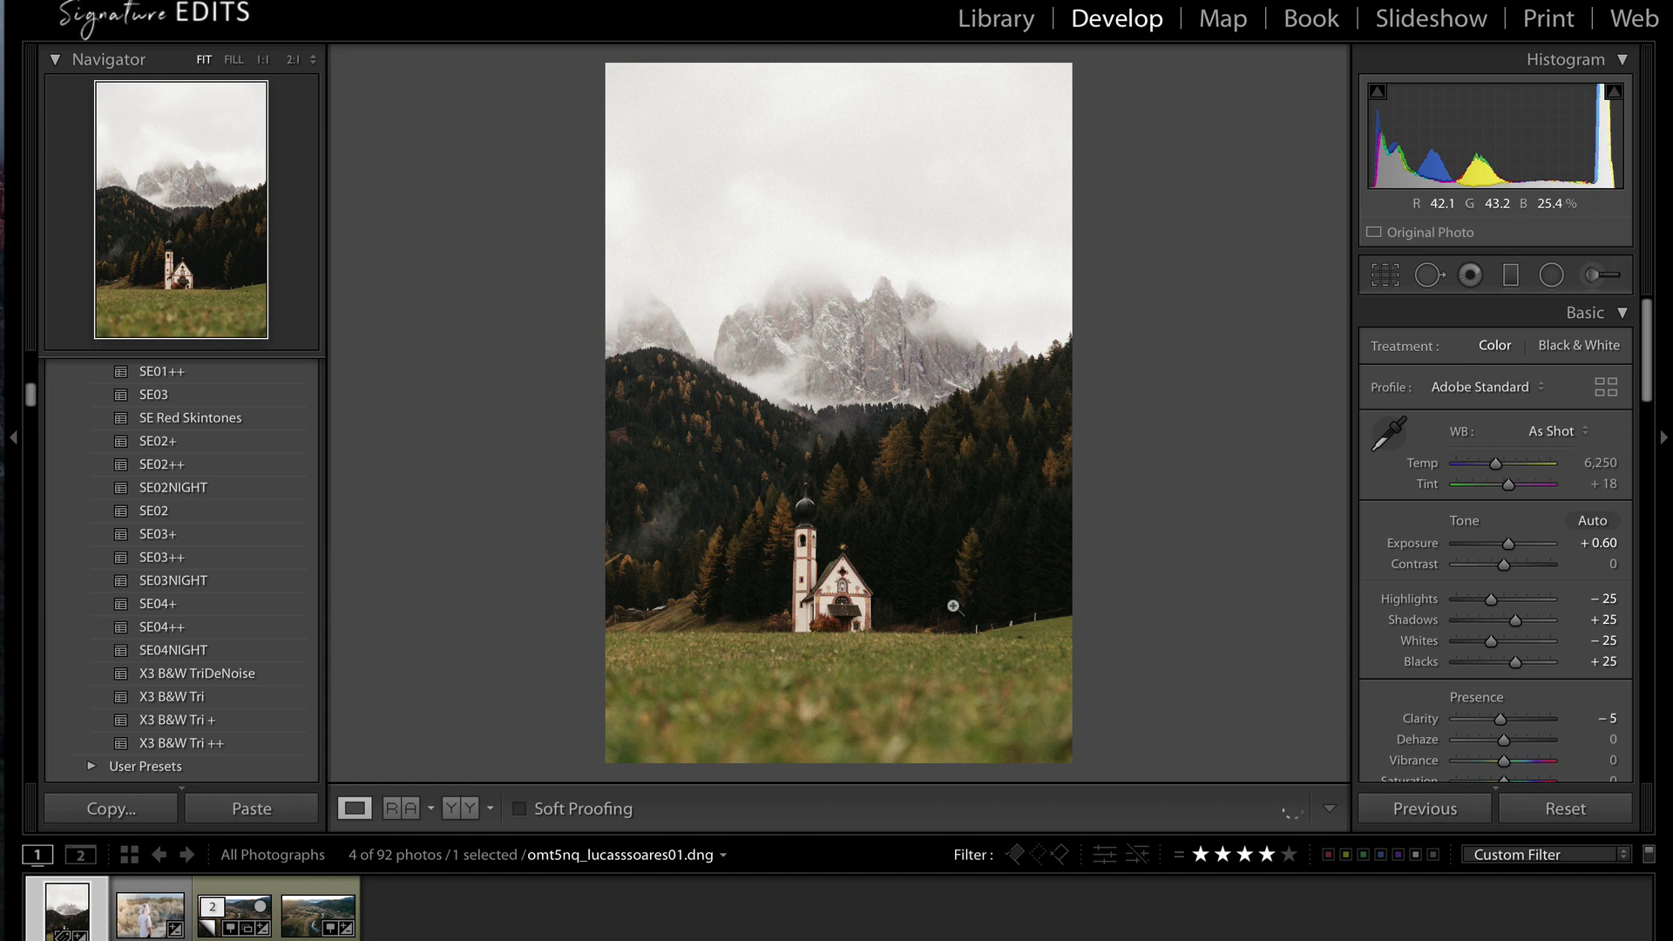
{"action": "left_click", "coordinate": [1551, 277]}
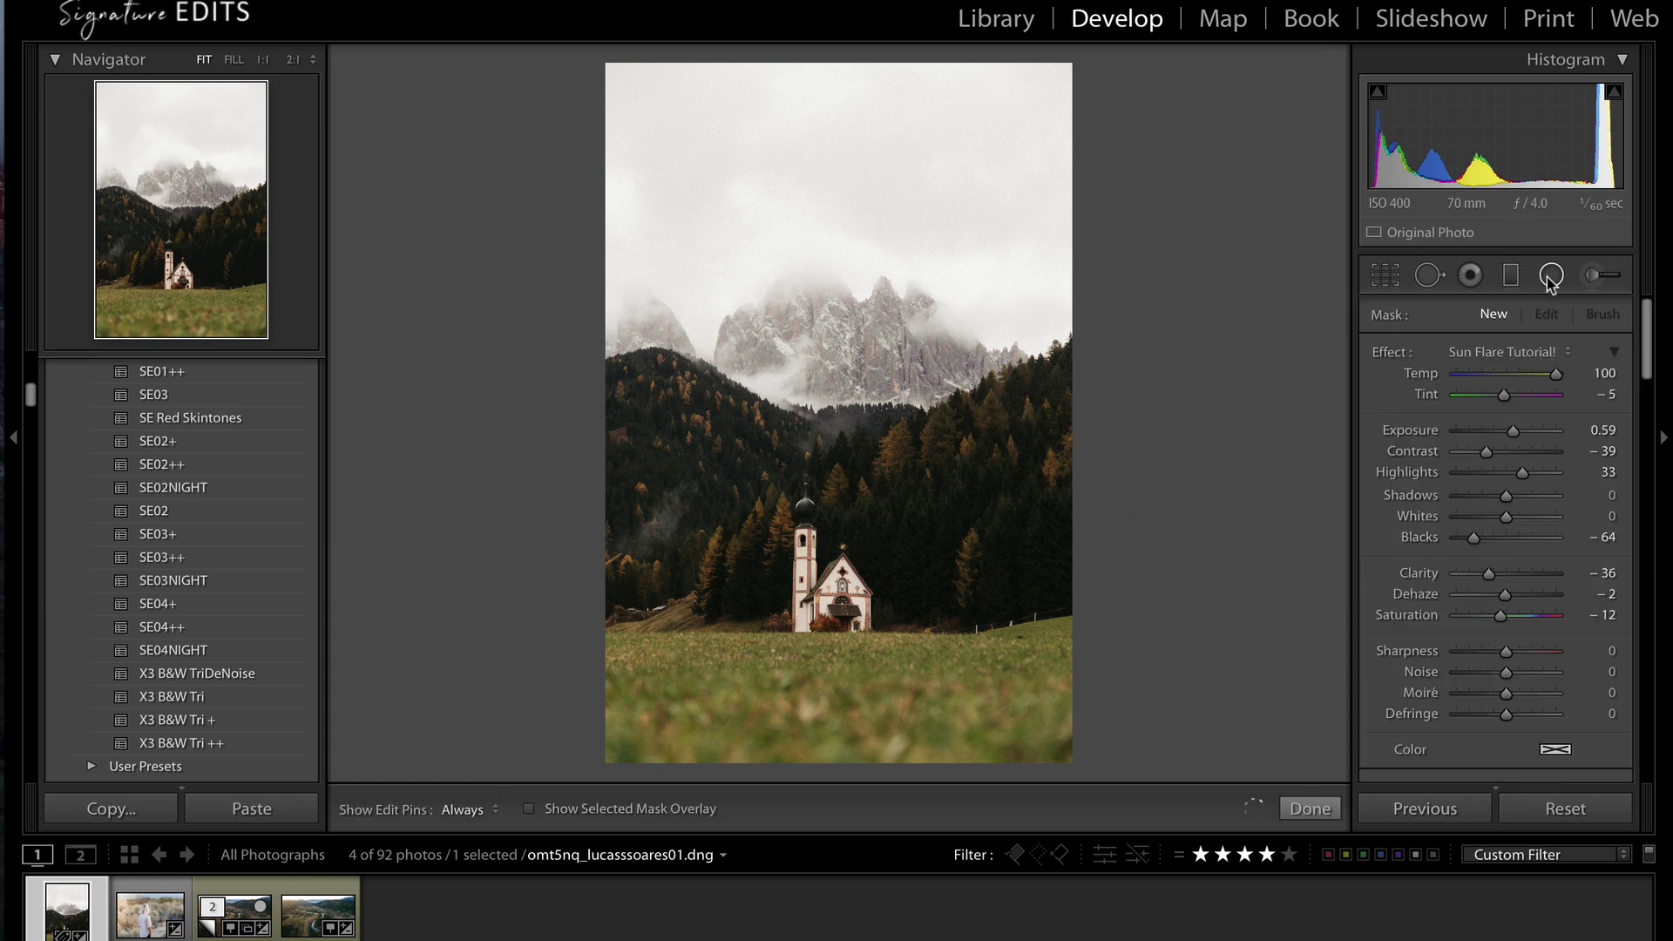
{"action": "left_click_drag", "start_coordinate": [730, 563], "coordinate": [840, 732]}
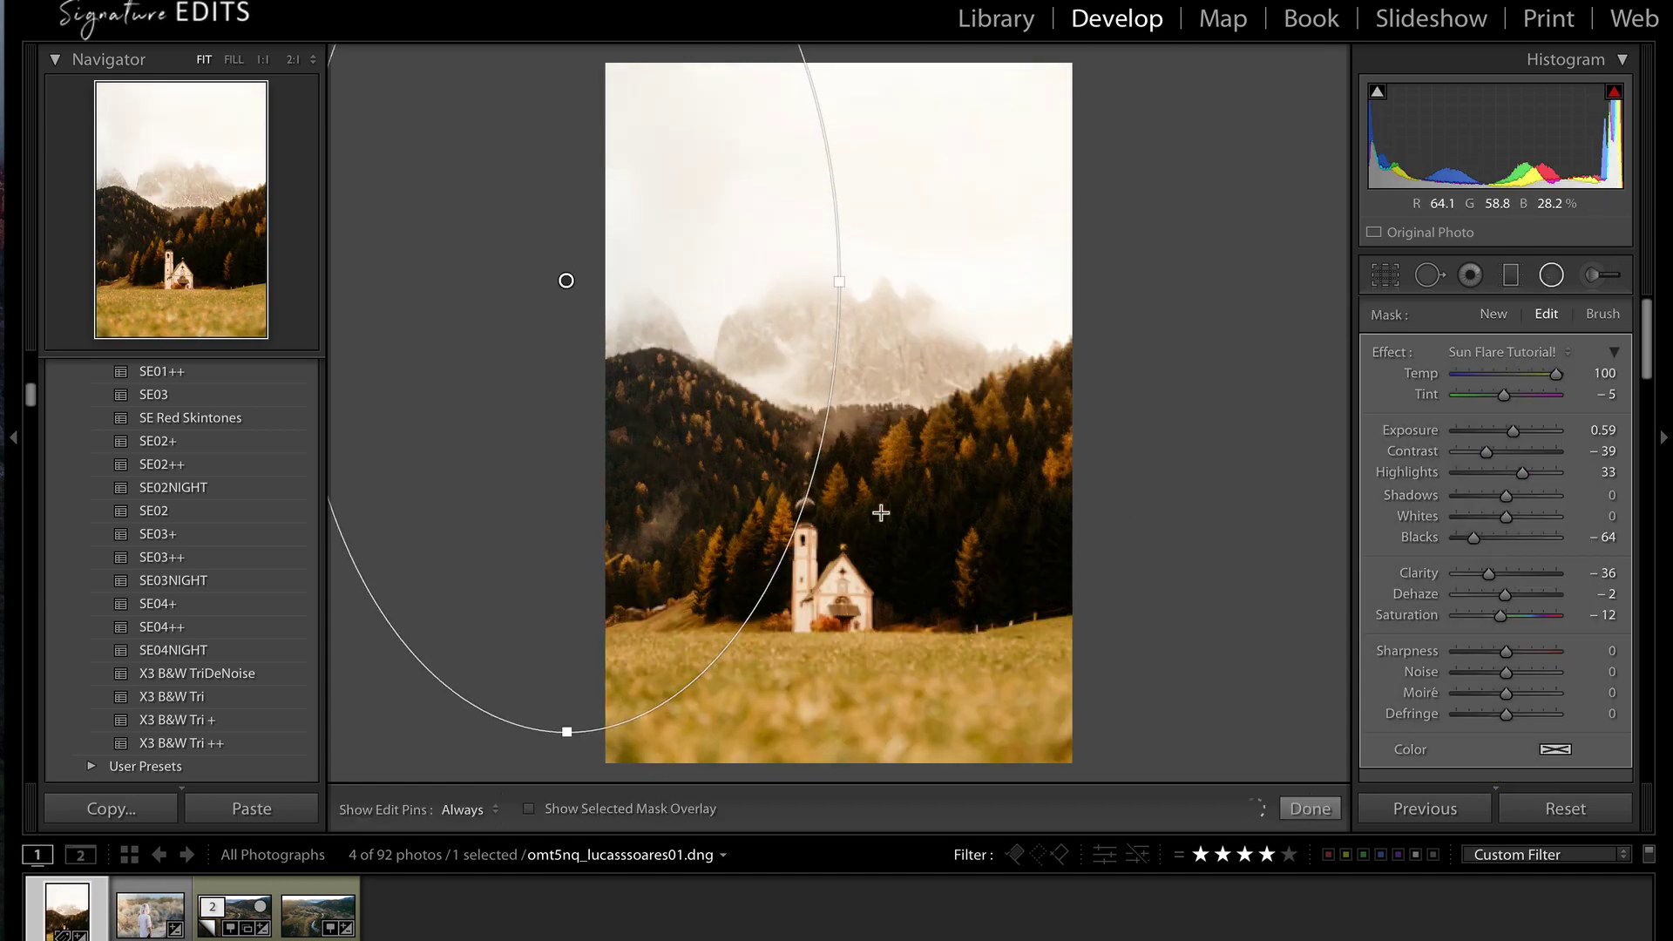
{"action": "left_click_drag", "start_coordinate": [566, 280], "coordinate": [602, 408]}
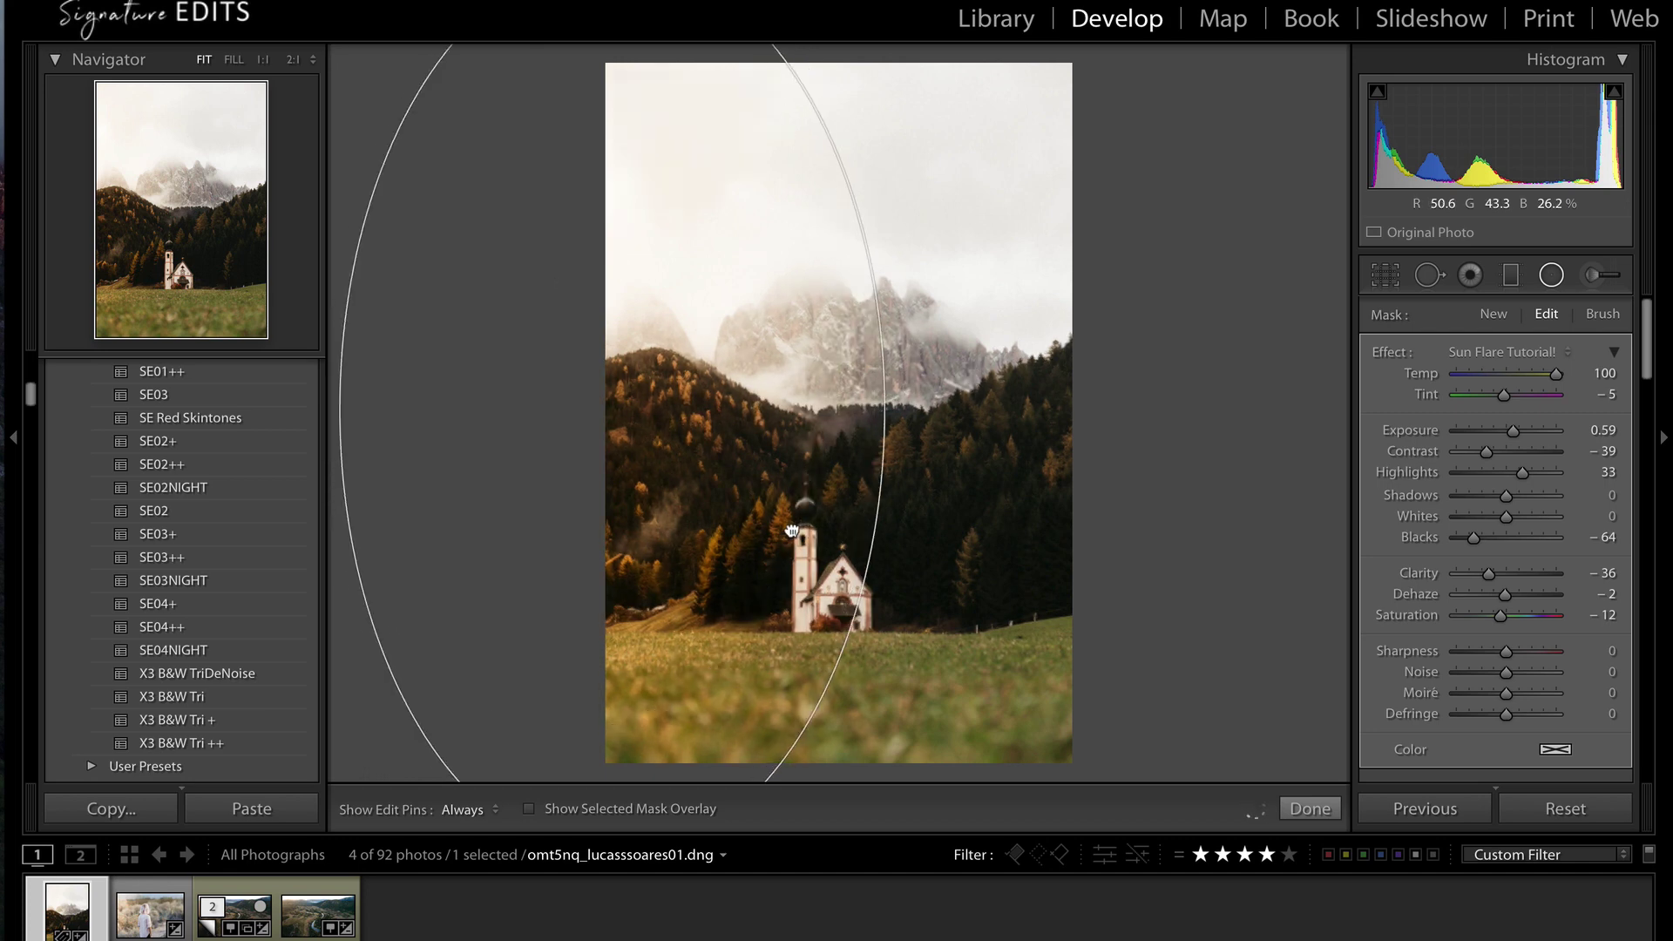
Cool the church flare's Temp to 20 and brighten its exposure toward 1.07.
{"action": "left_click", "coordinate": [1516, 373]}
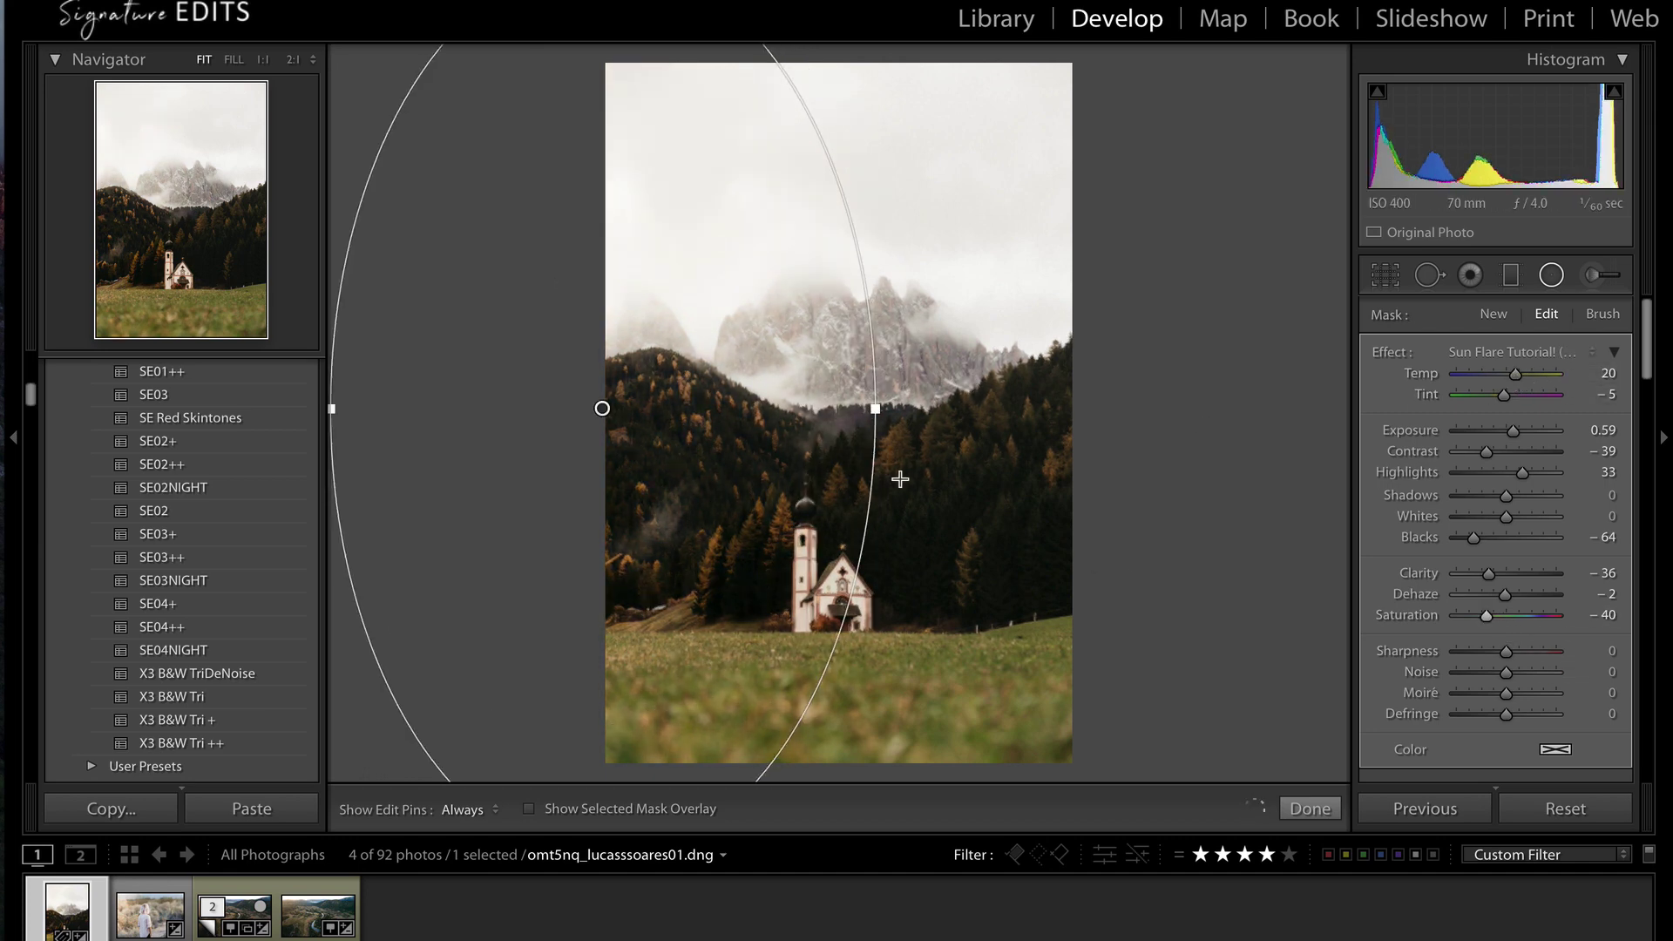
{"action": "left_click_drag", "start_coordinate": [855, 457], "coordinate": [853, 375]}
{"action": "left_click_drag", "start_coordinate": [1523, 432], "coordinate": [1519, 431]}
Reshape and reposition the flare so its edge crosses the church, then delete it.
{"action": "left_click_drag", "start_coordinate": [823, 527], "coordinate": [578, 458]}
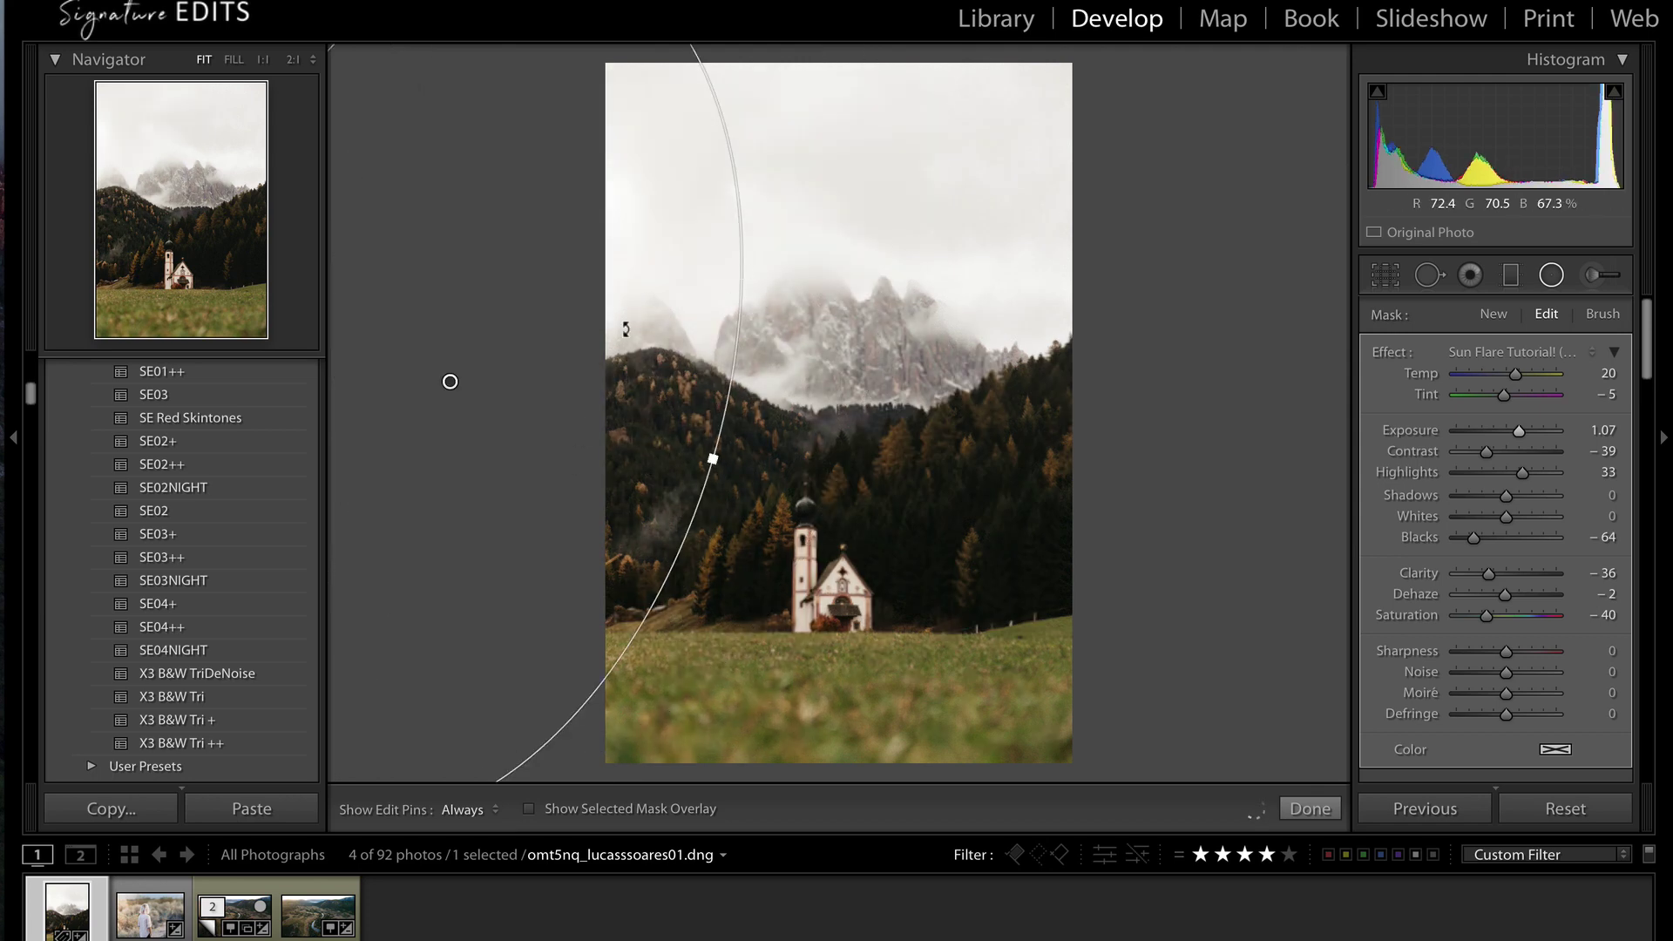
{"action": "left_click_drag", "start_coordinate": [552, 280], "coordinate": [1087, 354]}
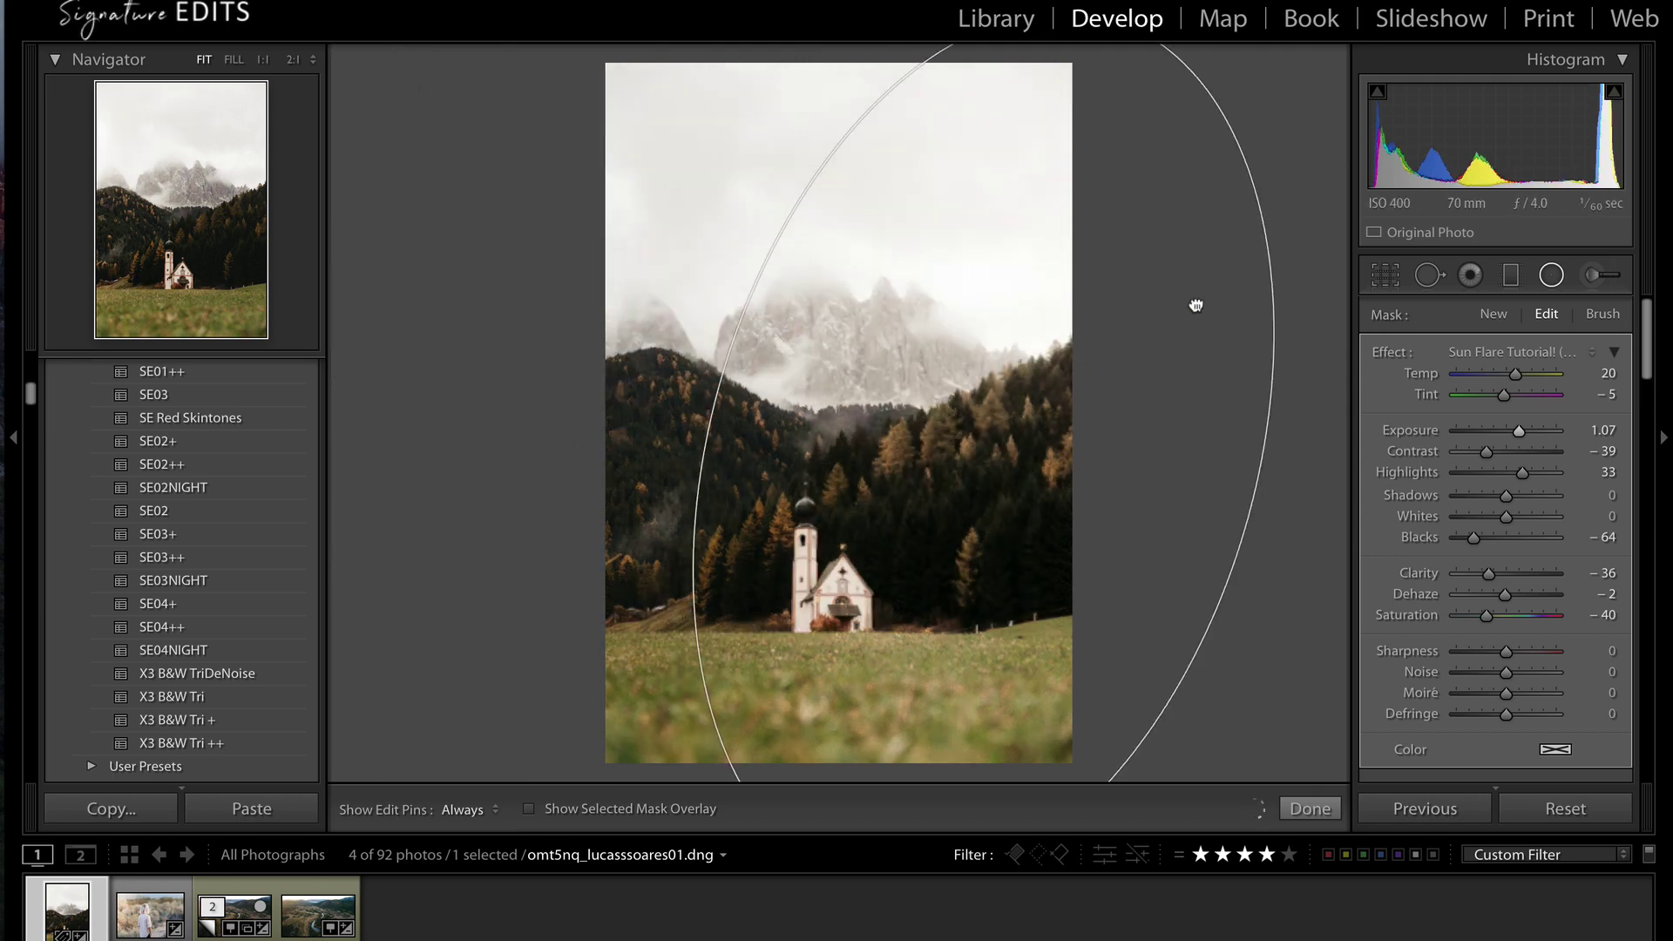
{"action": "left_click_drag", "start_coordinate": [1195, 305], "coordinate": [713, 183]}
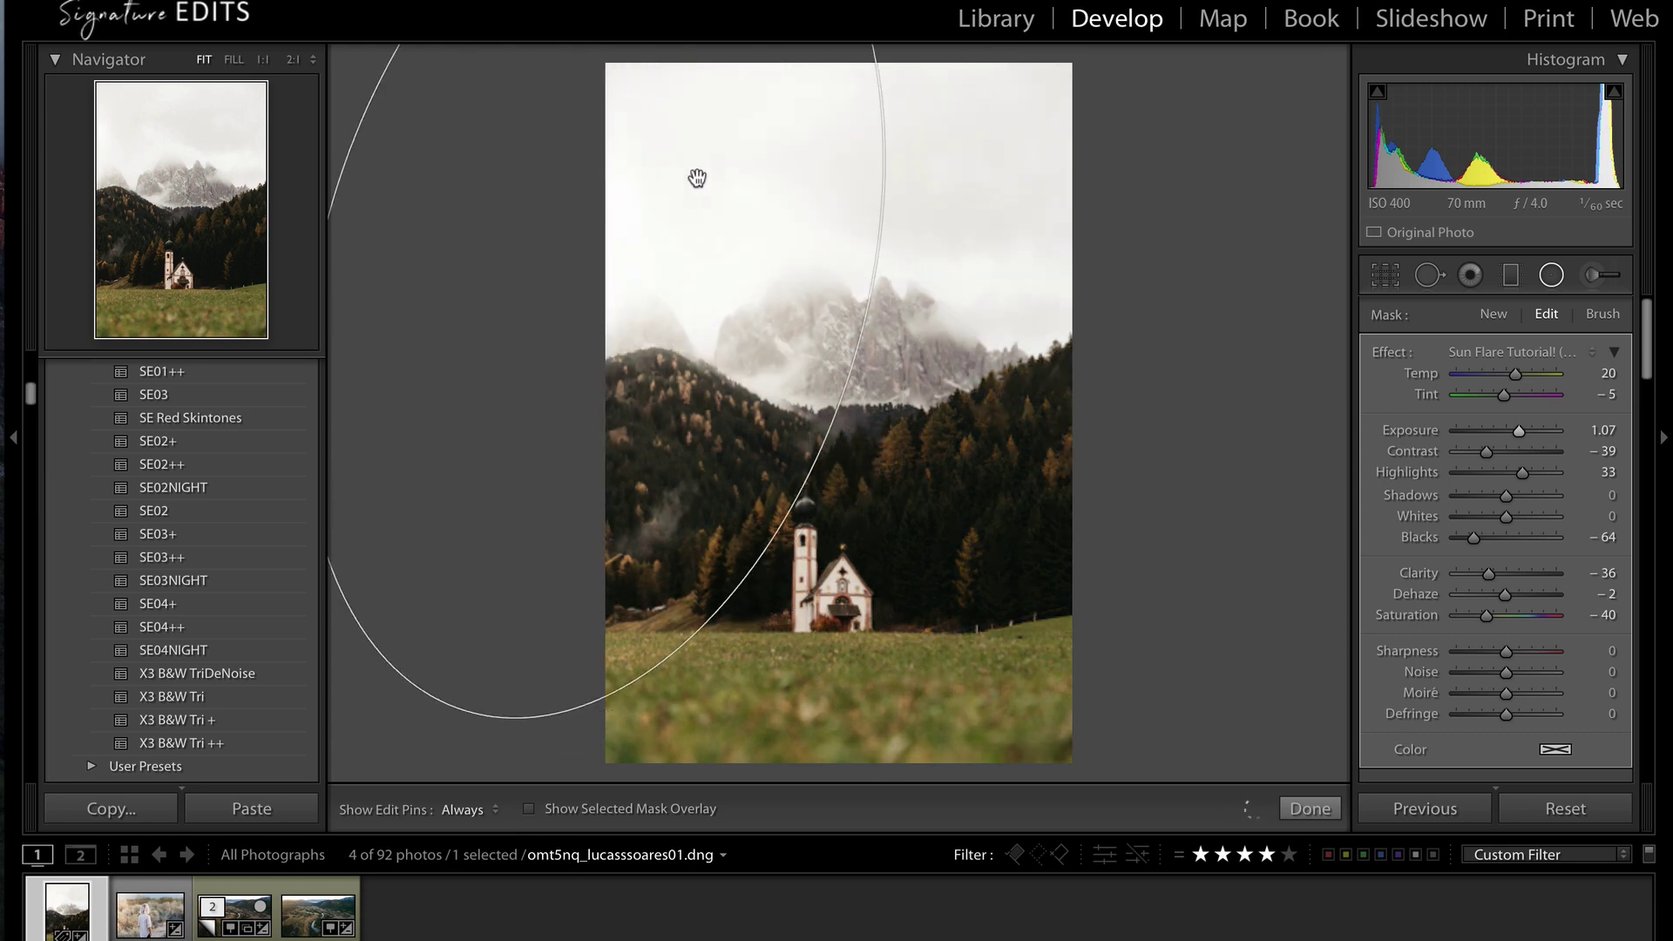
{"action": "left_click_drag", "start_coordinate": [673, 459], "coordinate": [703, 306]}
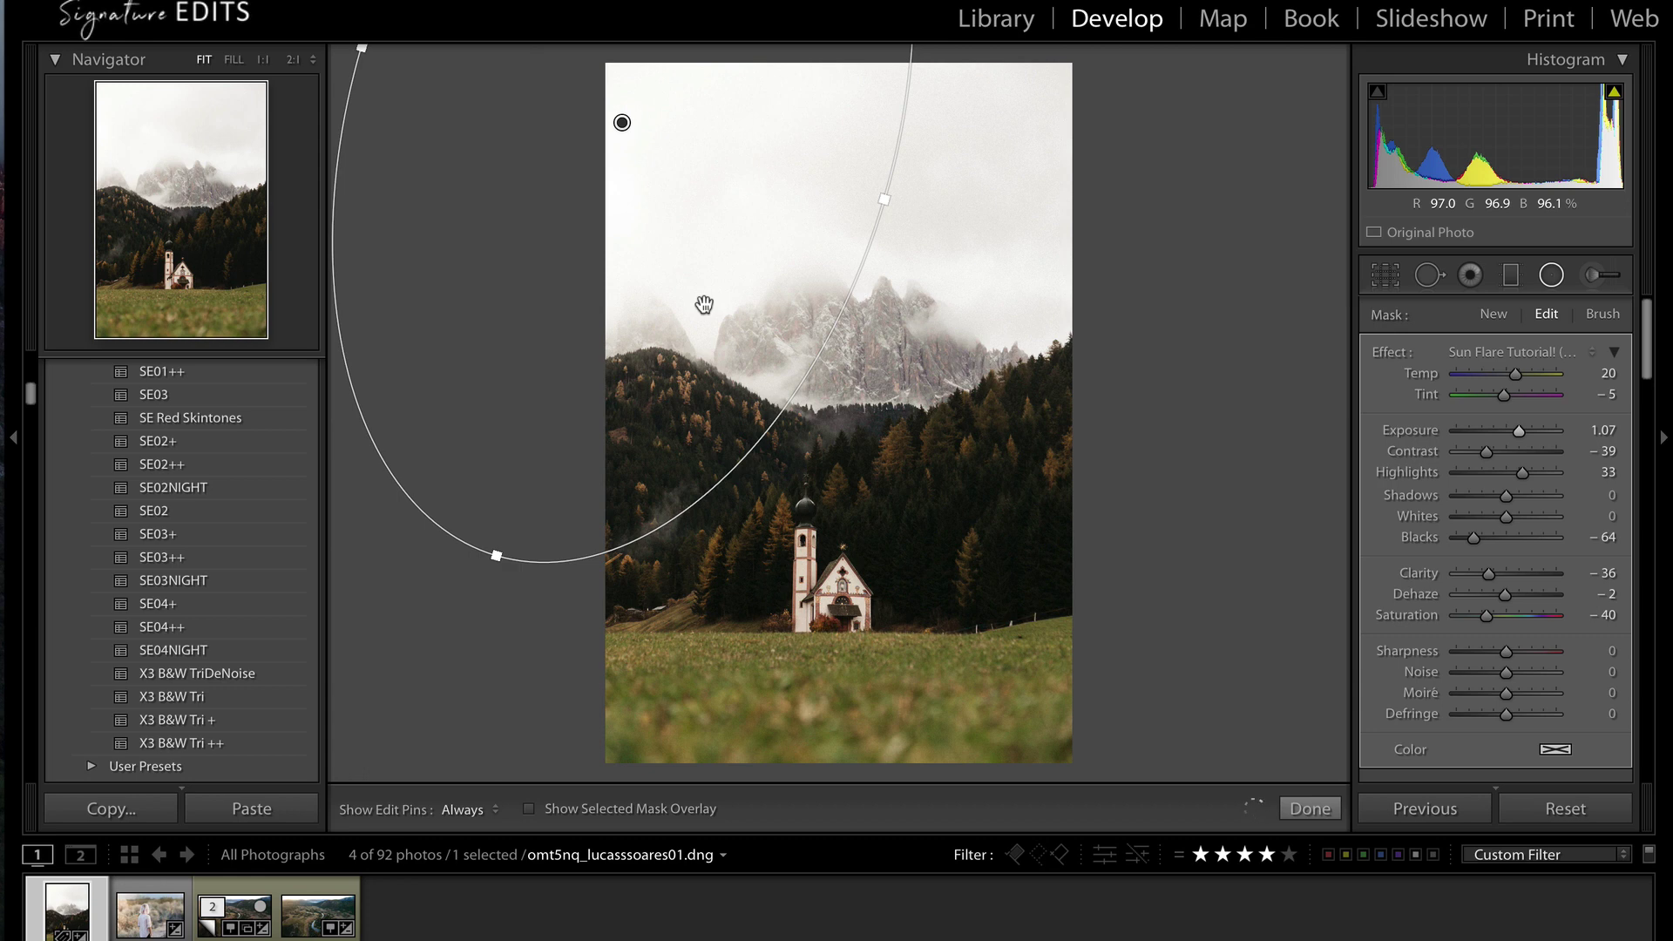
{"action": "key", "text": "Delete"}
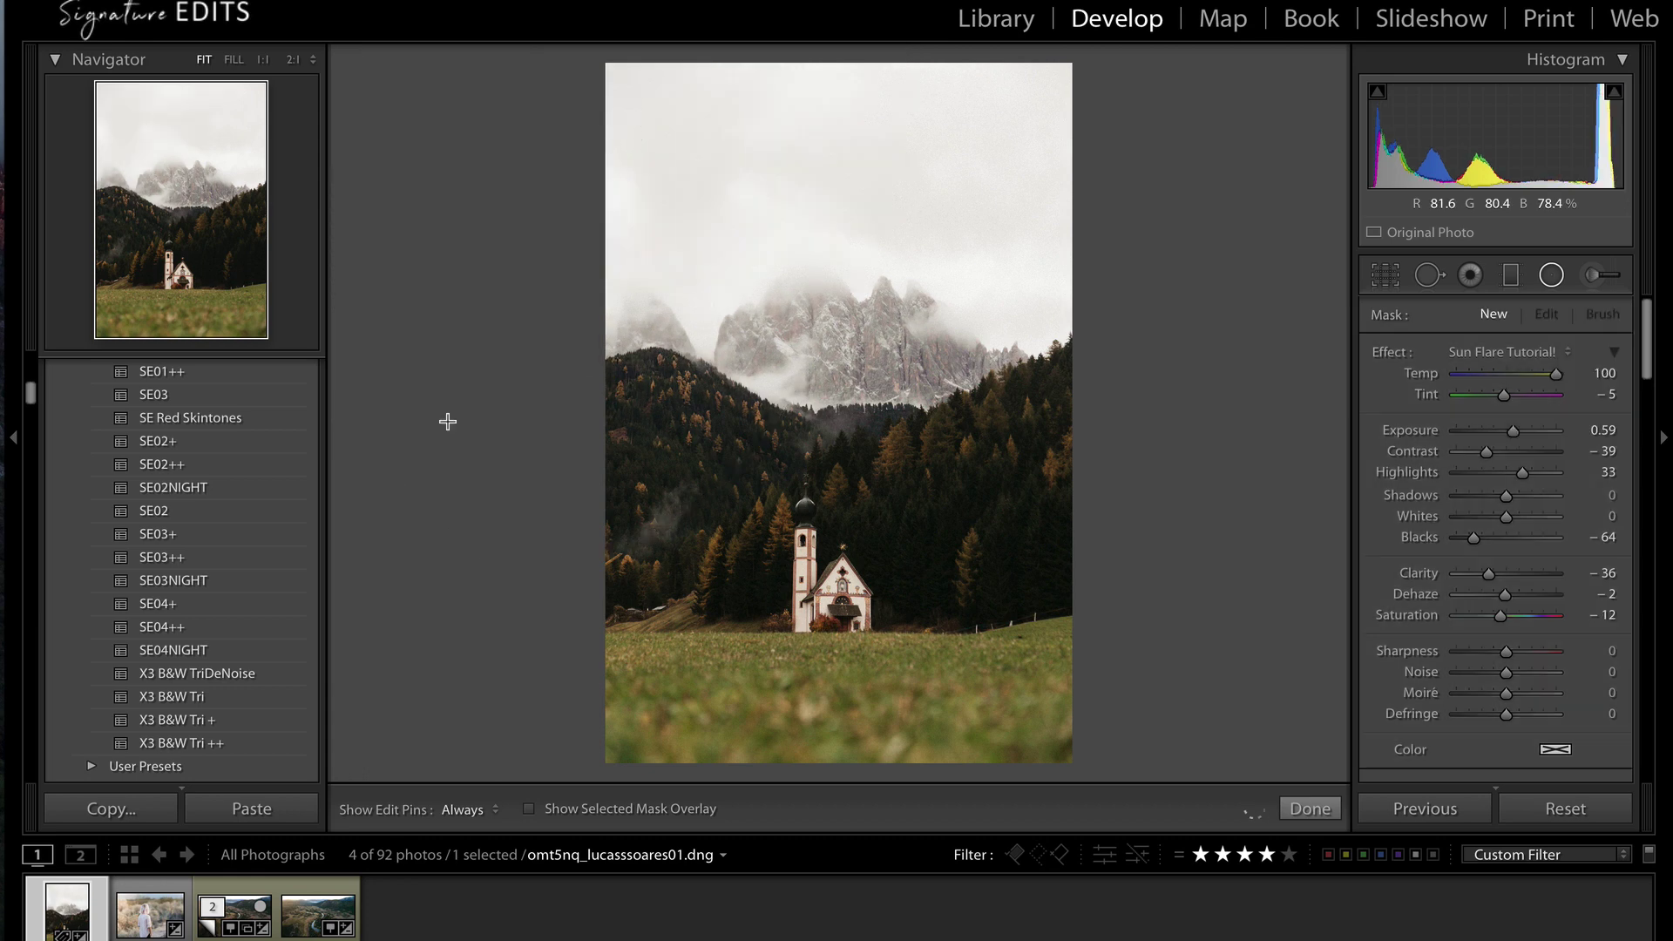
Apply the SE02+ preset from the Presets panel to the church photo.
{"action": "scroll", "coordinate": [160, 656], "scroll_direction": "up", "scroll_amount": 5}
{"action": "left_click", "coordinate": [160, 658]}
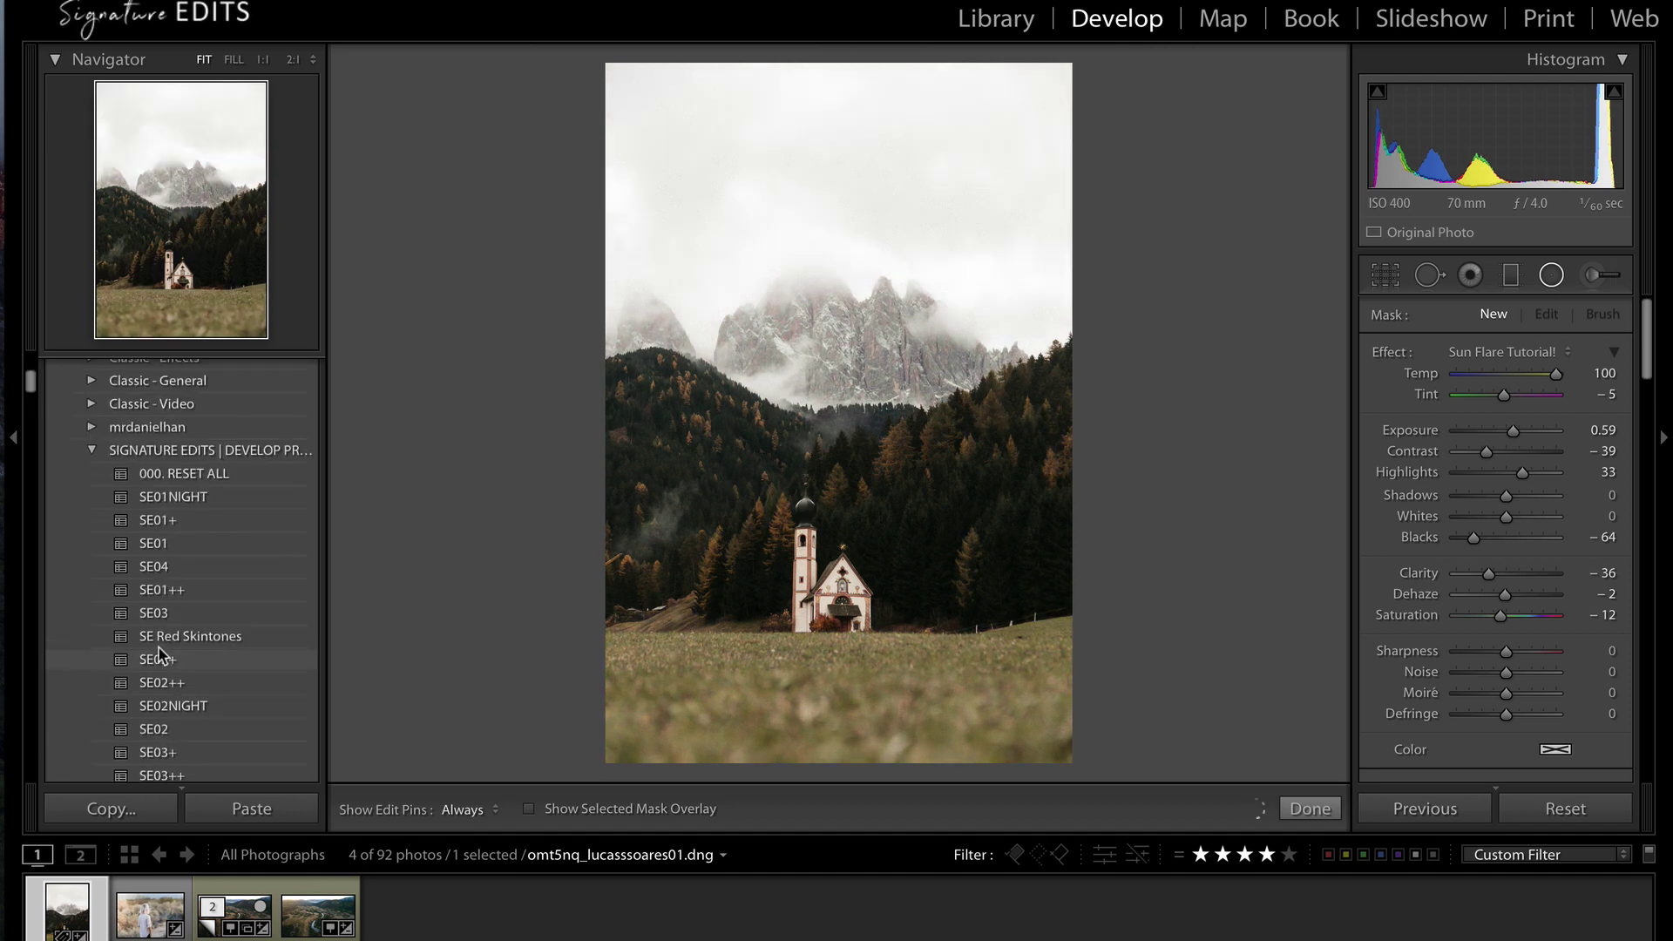